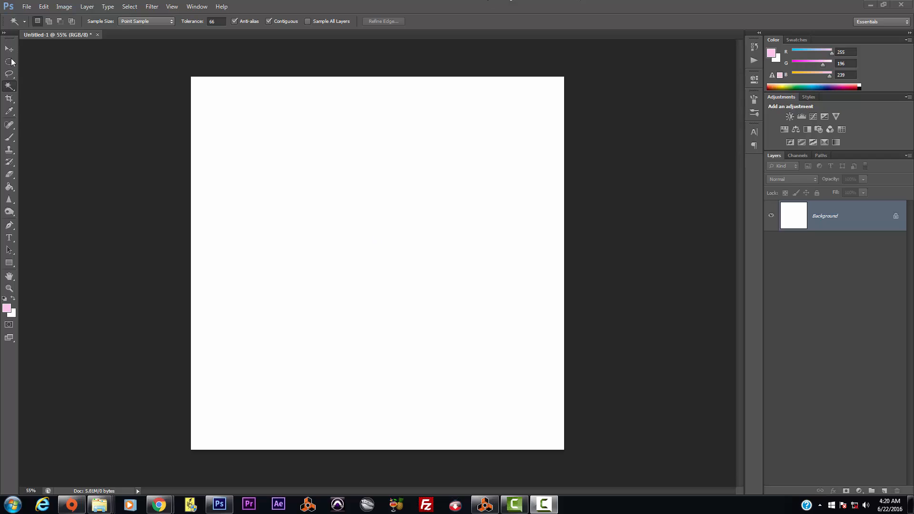
Step: Pick the Move tool and set the marquee tool to Rectangular Marquee
{"action": "left_click", "coordinate": [9, 49]}
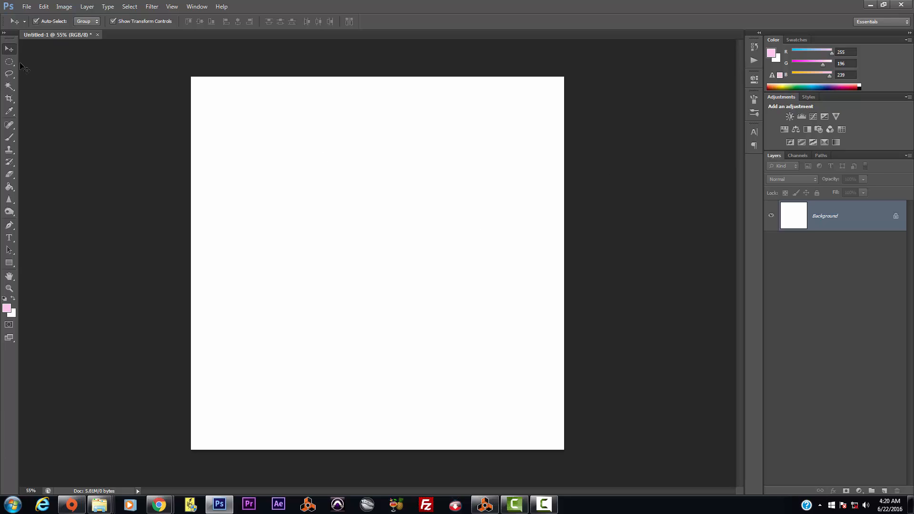
{"action": "left_click", "coordinate": [6, 64]}
{"action": "right_click", "coordinate": [5, 64]}
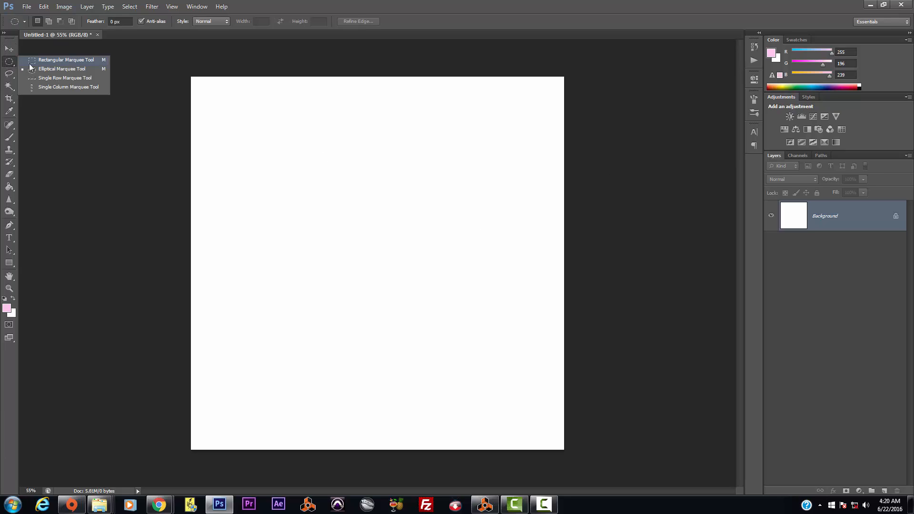
{"action": "left_click", "coordinate": [52, 61]}
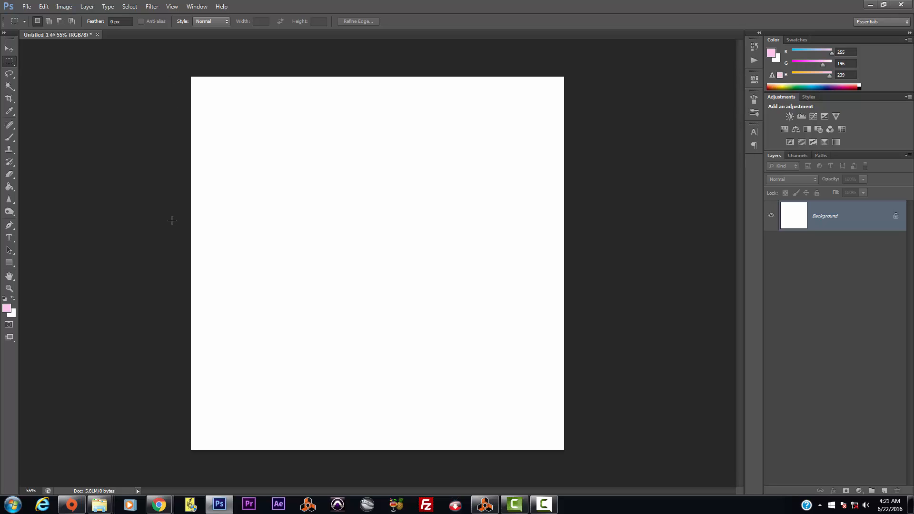
Step: Fill the background canvas with near-black #191919
{"action": "left_click", "coordinate": [9, 187]}
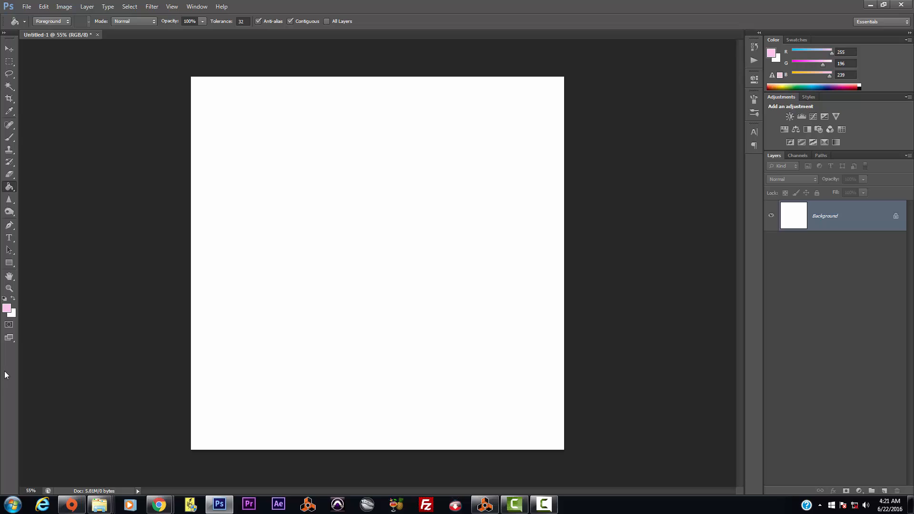
{"action": "left_click", "coordinate": [9, 307]}
{"action": "left_click_drag", "start_coordinate": [593, 175], "coordinate": [496, 220]}
{"action": "left_click", "coordinate": [737, 104]}
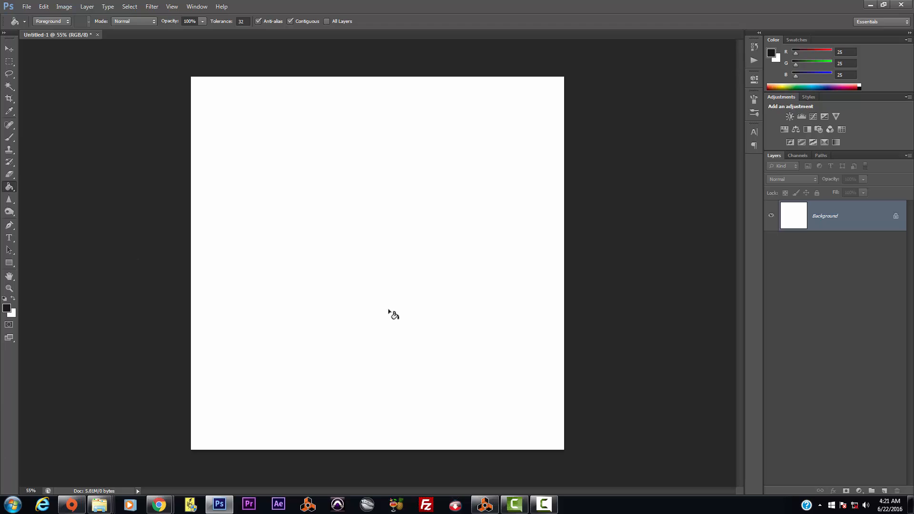
{"action": "left_click", "coordinate": [393, 313]}
Step: On a new Layer 1, select a large circle and fill it with mid grey
{"action": "left_click", "coordinate": [884, 491]}
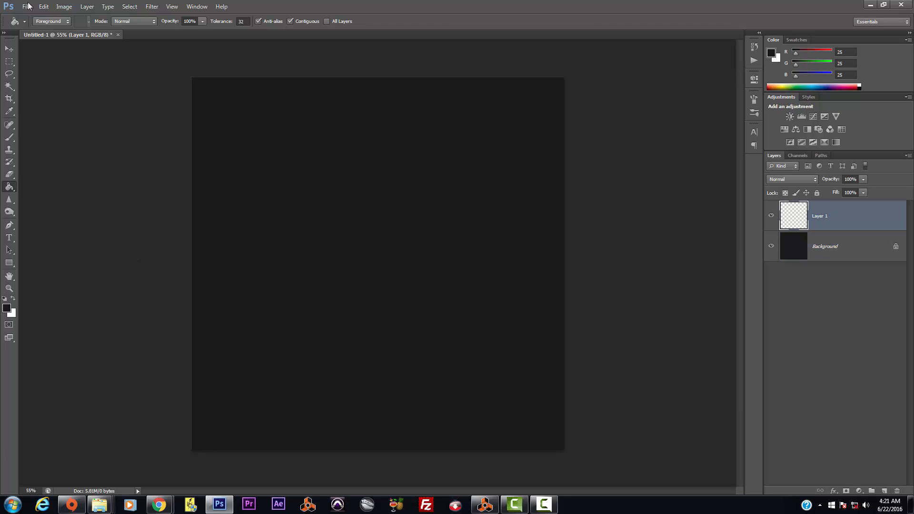
{"action": "left_click_drag", "start_coordinate": [9, 62], "coordinate": [67, 70]}
{"action": "left_click", "coordinate": [67, 70]}
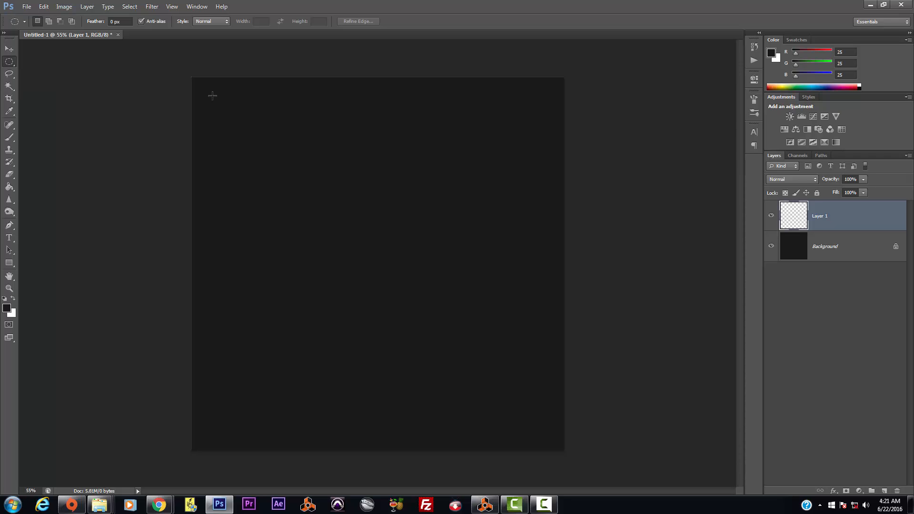
{"action": "left_click_drag", "start_coordinate": [212, 96], "coordinate": [556, 444]}
{"action": "left_click", "coordinate": [6, 308]}
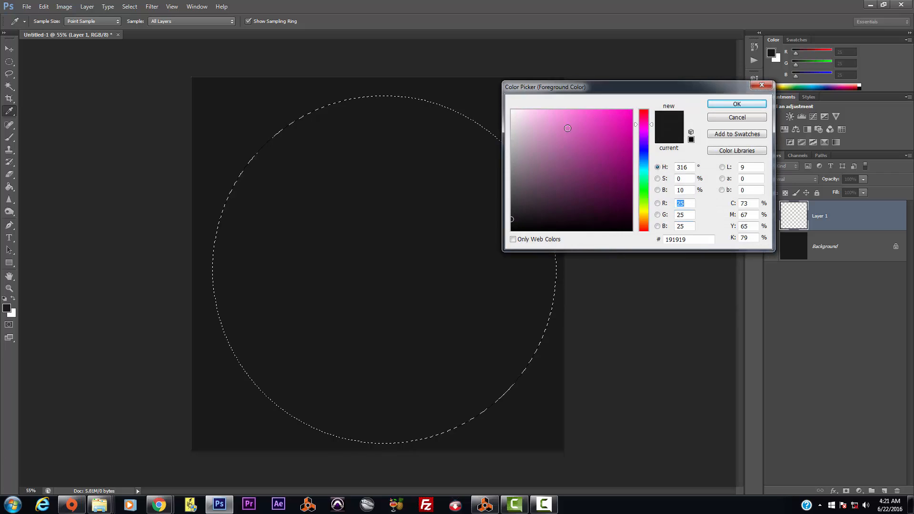
{"action": "left_click", "coordinate": [514, 170]}
{"action": "left_click", "coordinate": [737, 104]}
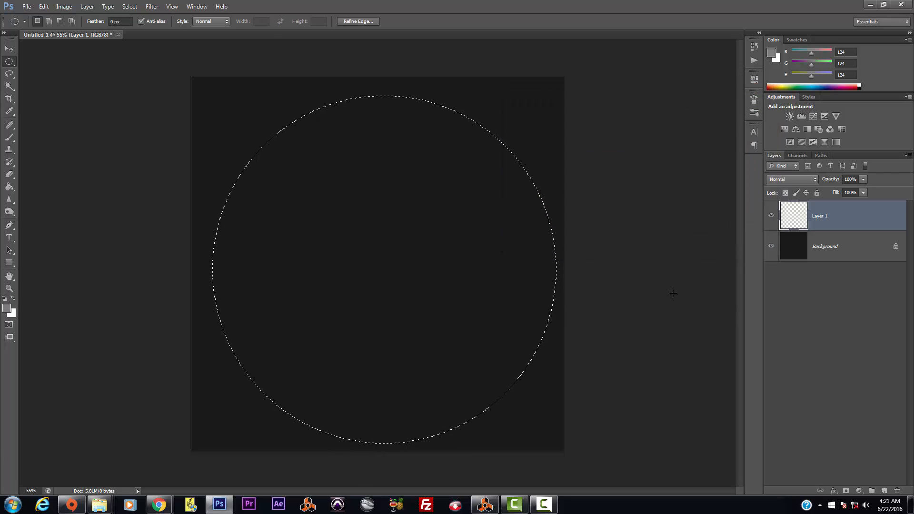
{"action": "left_click", "coordinate": [9, 186]}
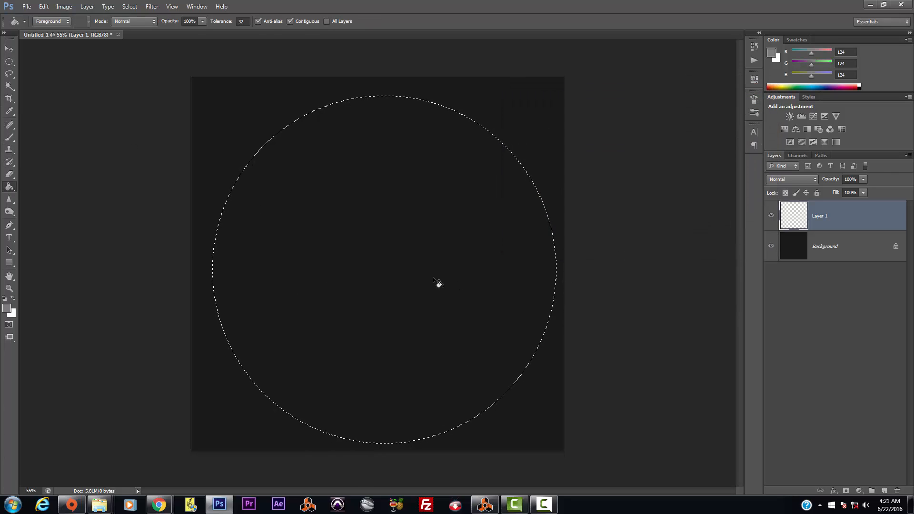
{"action": "left_click", "coordinate": [433, 277]}
Step: Deselect and apply a large-radius Gaussian Blur so the circle becomes a soft glow
{"action": "left_click", "coordinate": [129, 7]}
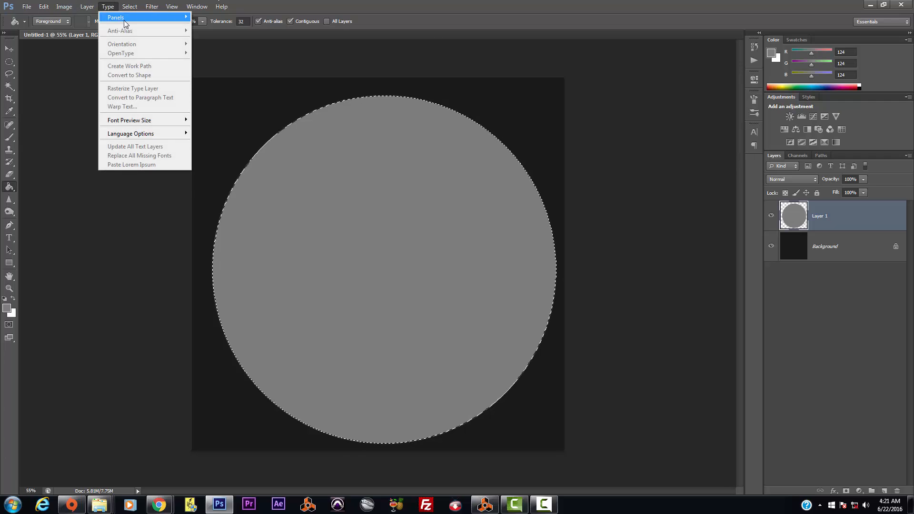
{"action": "left_click", "coordinate": [141, 26]}
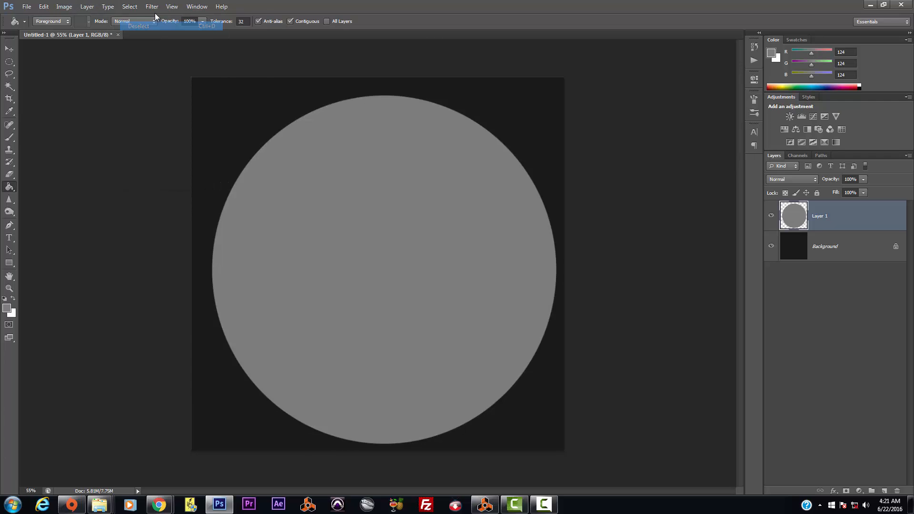
{"action": "left_click", "coordinate": [152, 7]}
{"action": "mouse_move", "coordinate": [172, 102]}
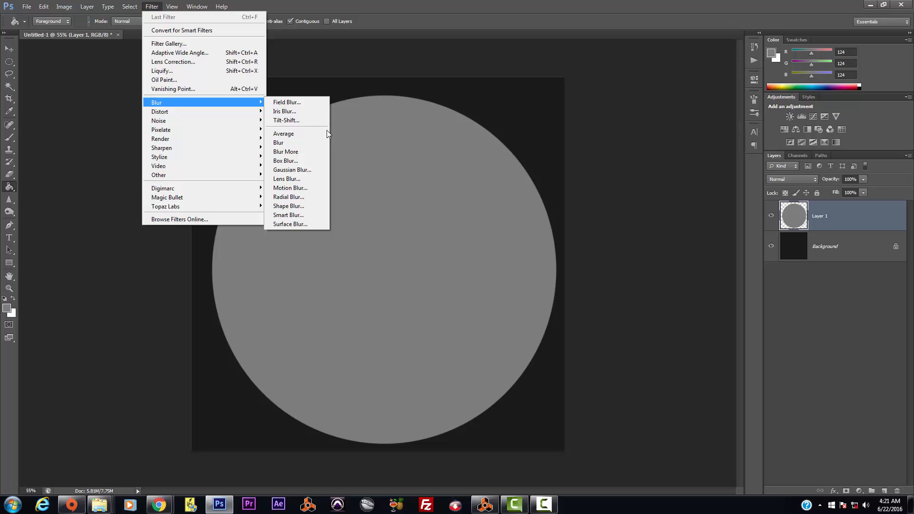
{"action": "left_click", "coordinate": [306, 152]}
{"action": "key", "text": "space"}
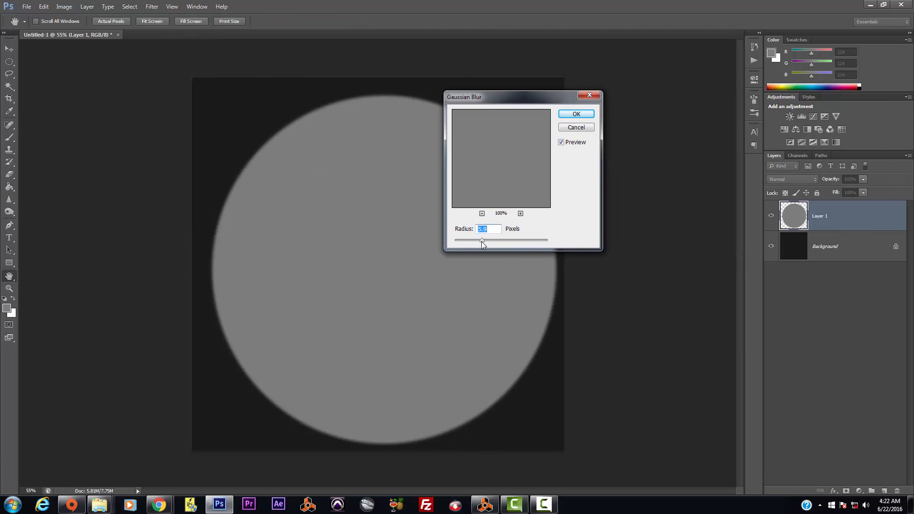
{"action": "left_click_drag", "start_coordinate": [484, 241], "coordinate": [532, 243]}
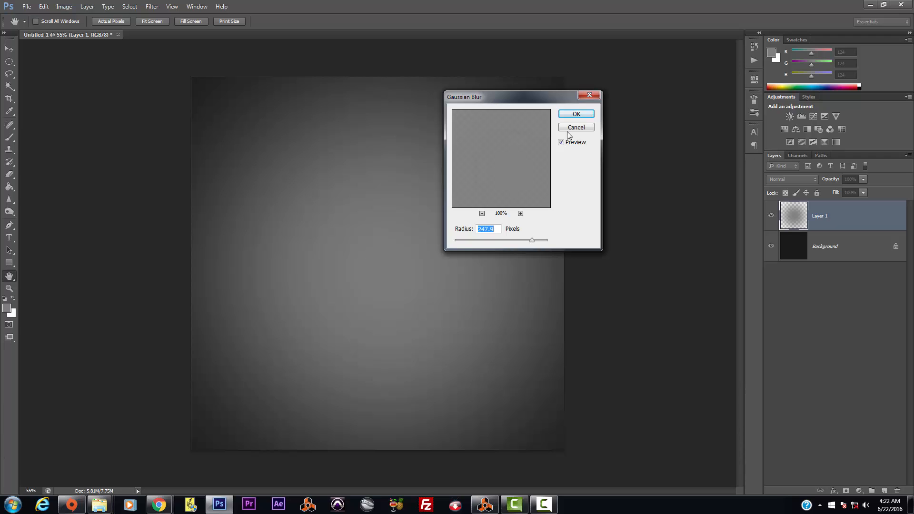
{"action": "left_click", "coordinate": [576, 114]}
{"action": "key", "text": "g"}
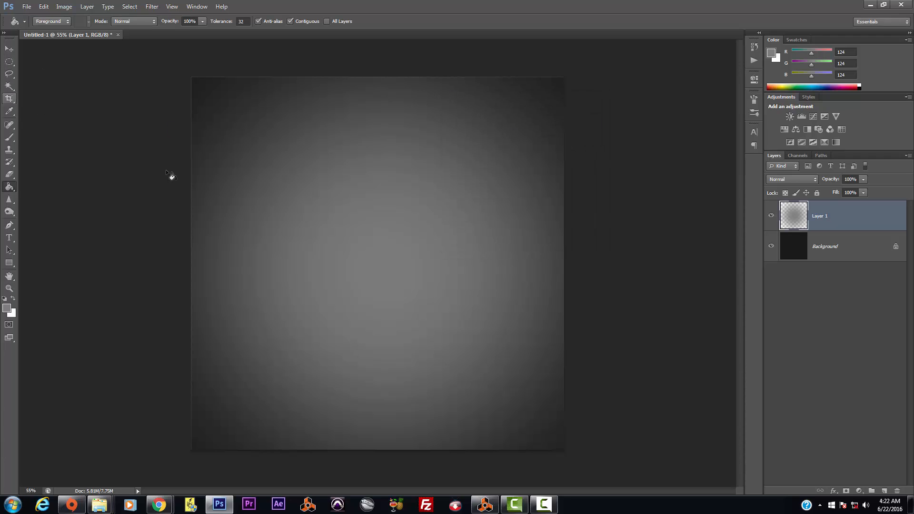
Step: On a new layer, paint a large soft light grey (#c9c9c9) brush dab at the centre
{"action": "left_click", "coordinate": [884, 491]}
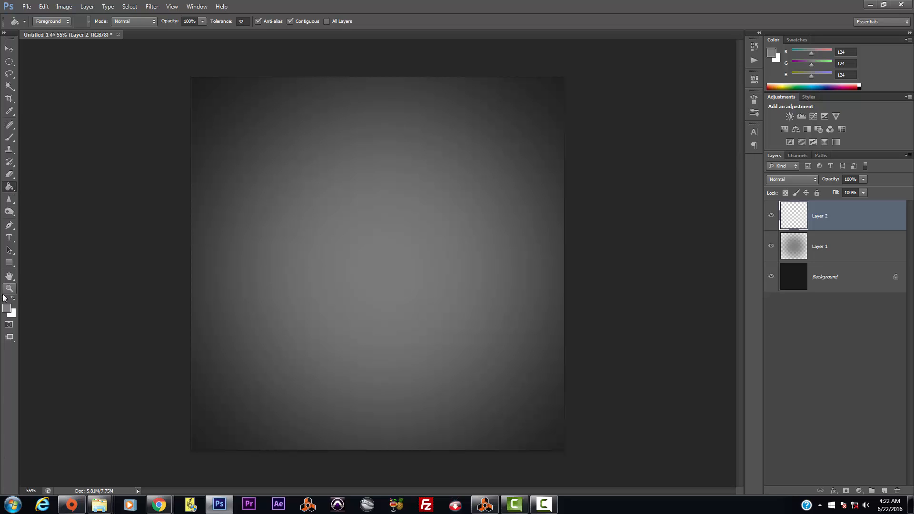
{"action": "left_click", "coordinate": [7, 310]}
{"action": "left_click", "coordinate": [512, 136]}
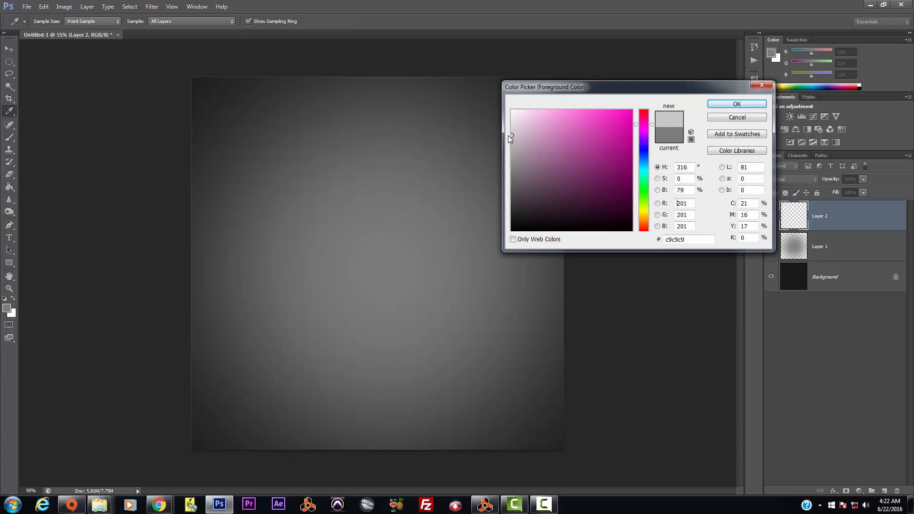
{"action": "left_click", "coordinate": [720, 110]}
{"action": "left_click", "coordinate": [9, 137]}
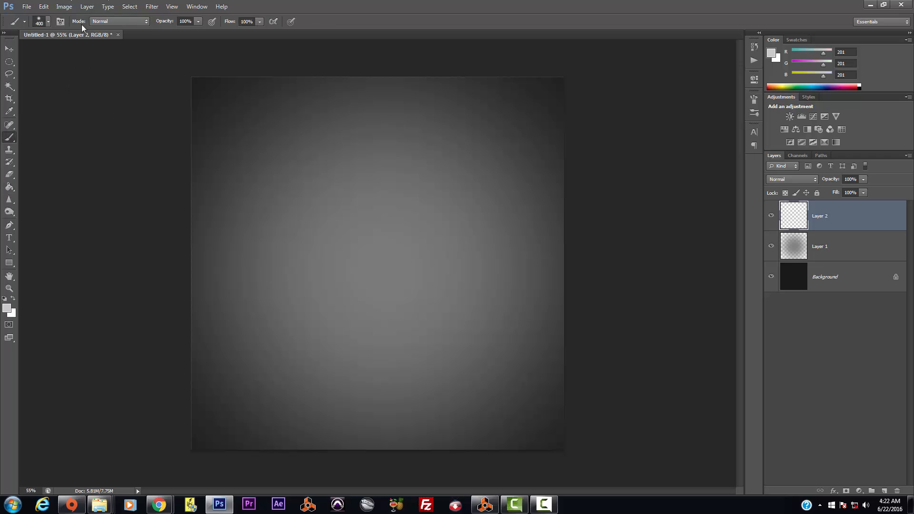
{"action": "key", "text": "bracketright"}
{"action": "key", "text": "bracketright"}
{"action": "key", "text": "bracketright"}
{"action": "key", "text": "bracketright"}
{"action": "key", "text": "bracketright"}
{"action": "key", "text": "bracketright"}
{"action": "key", "text": "bracketright"}
{"action": "key", "text": "bracketright"}
{"action": "key", "text": "bracketright"}
{"action": "key", "text": "bracketright"}
{"action": "key", "text": "bracketright"}
{"action": "key", "text": "bracketright"}
{"action": "key", "text": "bracketright"}
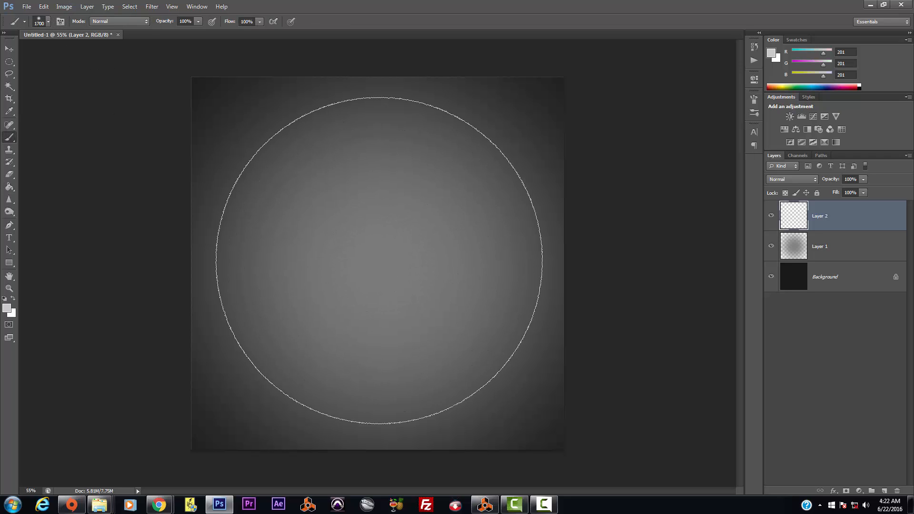
{"action": "left_click", "coordinate": [379, 261]}
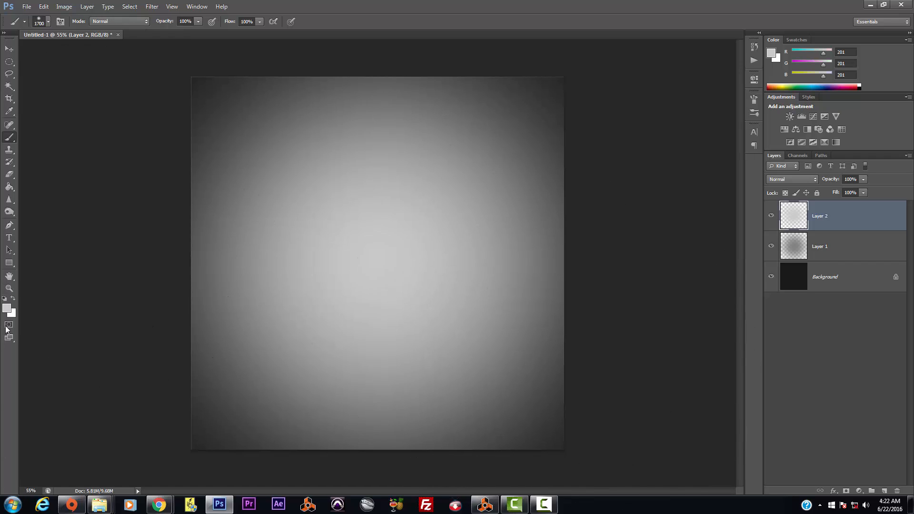
Step: Paint three smaller white dabs at the centre on another layer, then merge all layers
{"action": "left_click", "coordinate": [12, 309]}
{"action": "left_click", "coordinate": [512, 111]}
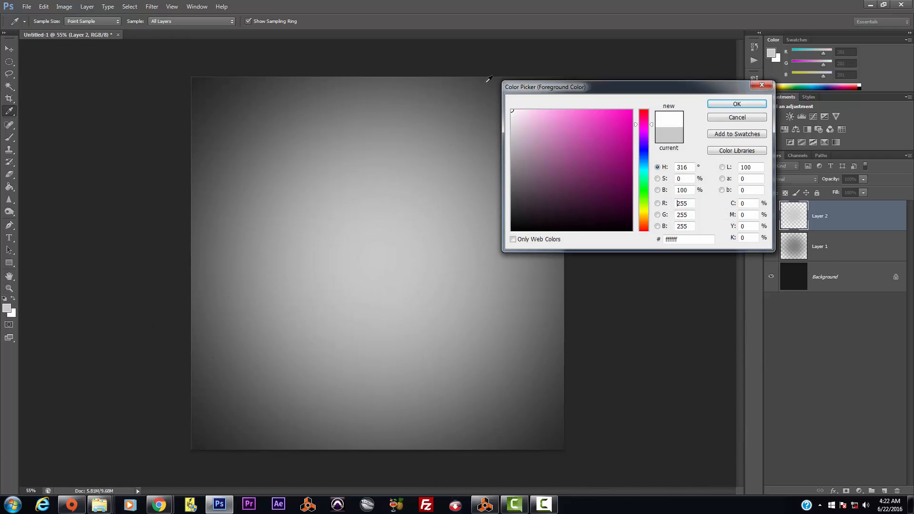
{"action": "left_click", "coordinate": [736, 104]}
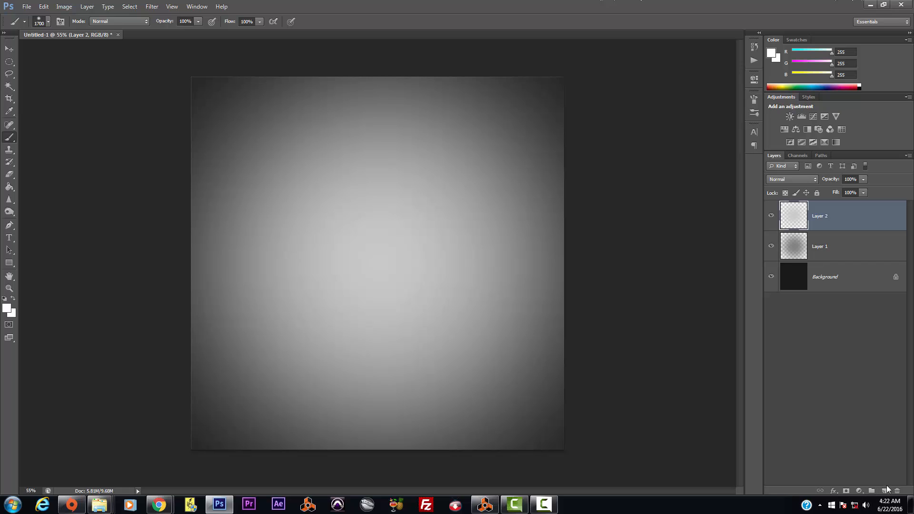
{"action": "left_click", "coordinate": [884, 491]}
{"action": "key", "text": "bracketleft"}
{"action": "key", "text": "bracketleft"}
{"action": "left_click", "coordinate": [368, 269]}
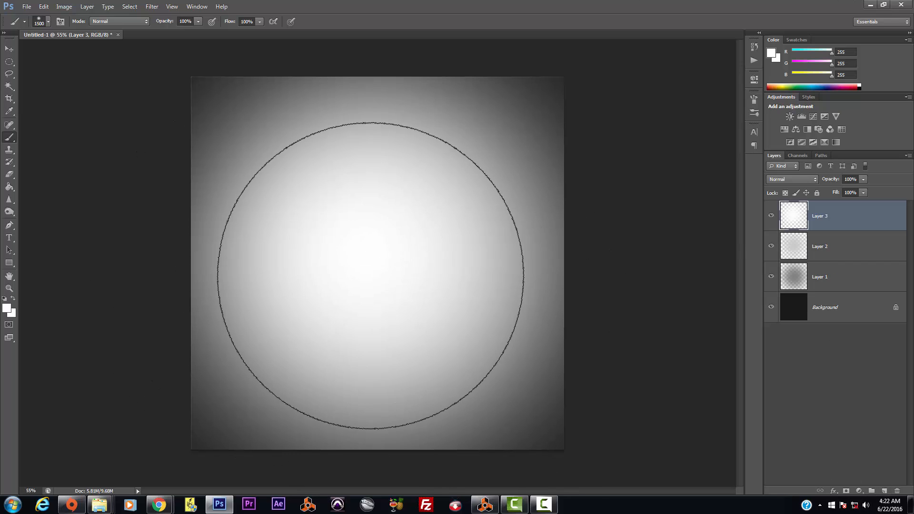
{"action": "key", "text": "bracketleft"}
{"action": "key", "text": "bracketleft"}
{"action": "left_click", "coordinate": [390, 265]}
{"action": "key", "text": "bracketleft"}
{"action": "left_click", "coordinate": [331, 259]}
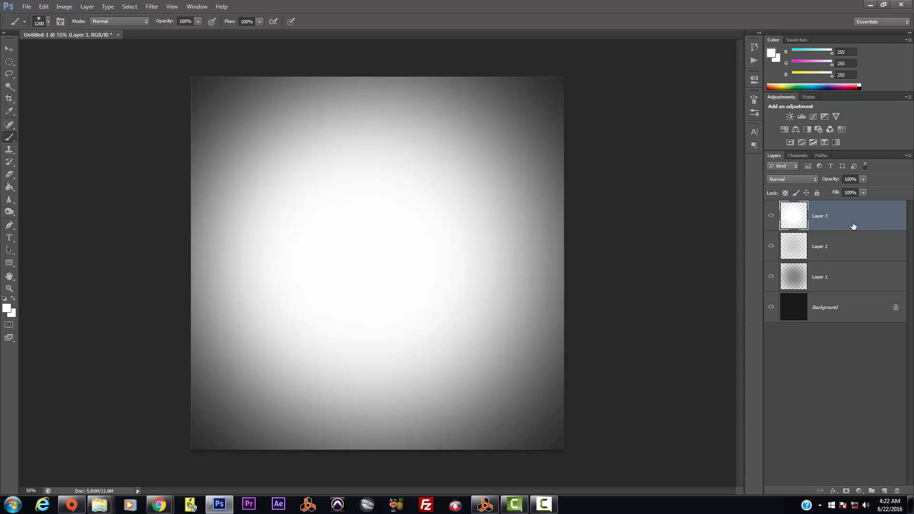
{"action": "key", "text": "ctrl+shift+e"}
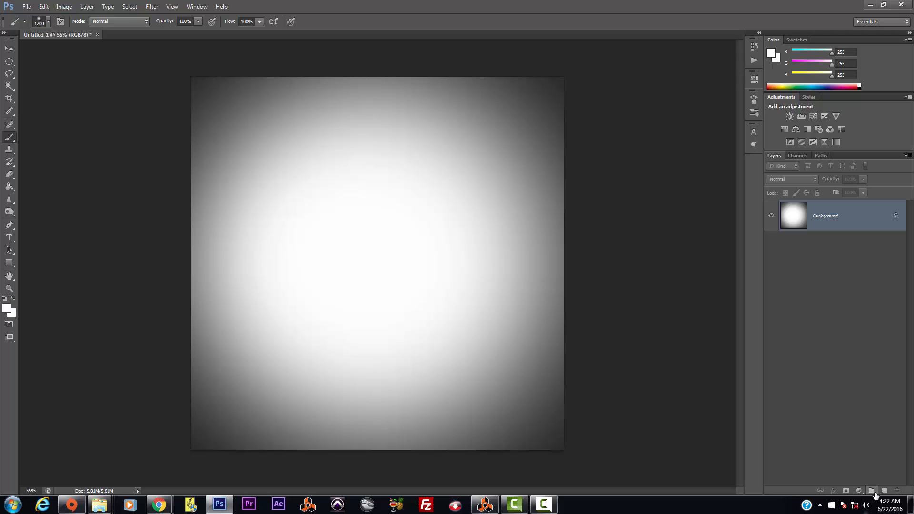
Step: Add a new layer and place a 72 pt text insertion point left of the canvas centre
{"action": "left_click", "coordinate": [884, 491]}
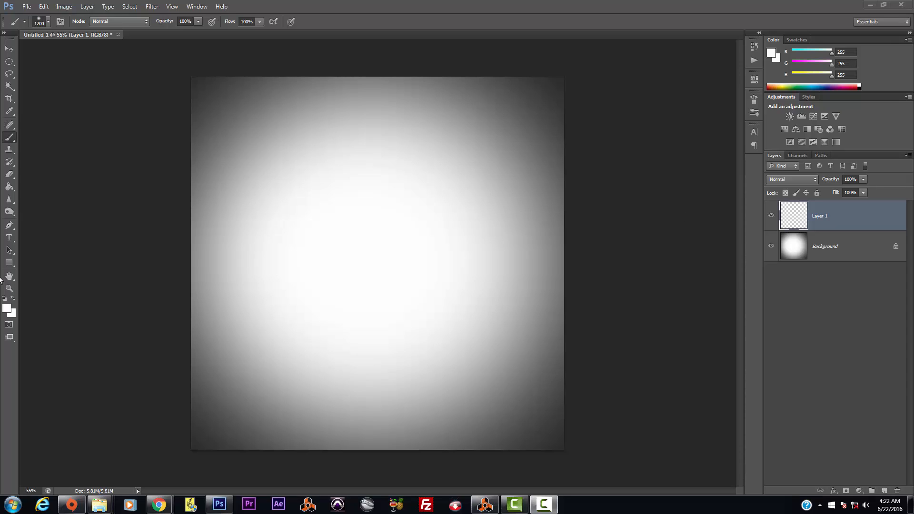
{"action": "left_click", "coordinate": [9, 239]}
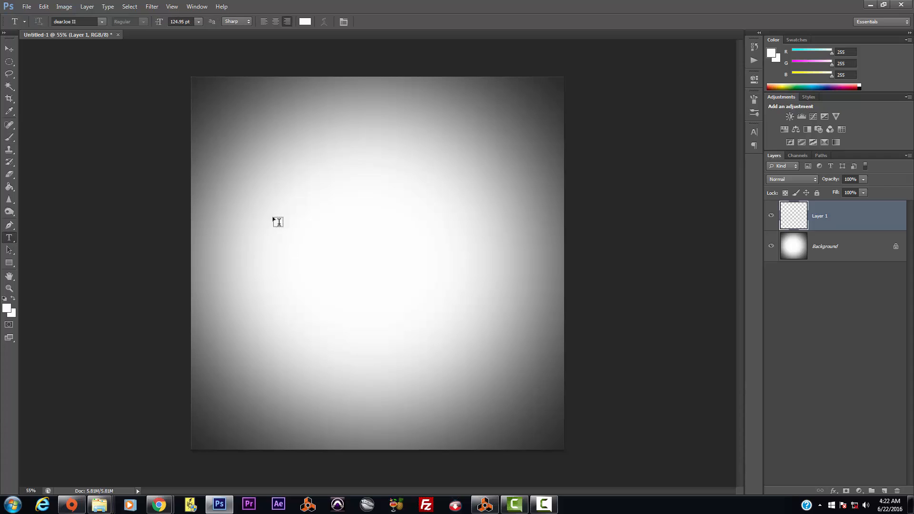
{"action": "left_click", "coordinate": [249, 209]}
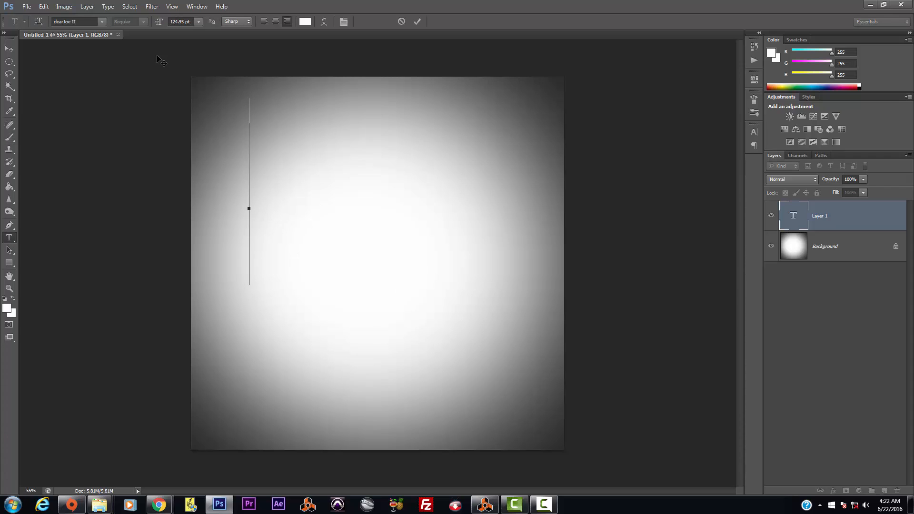
{"action": "left_click", "coordinate": [197, 21]}
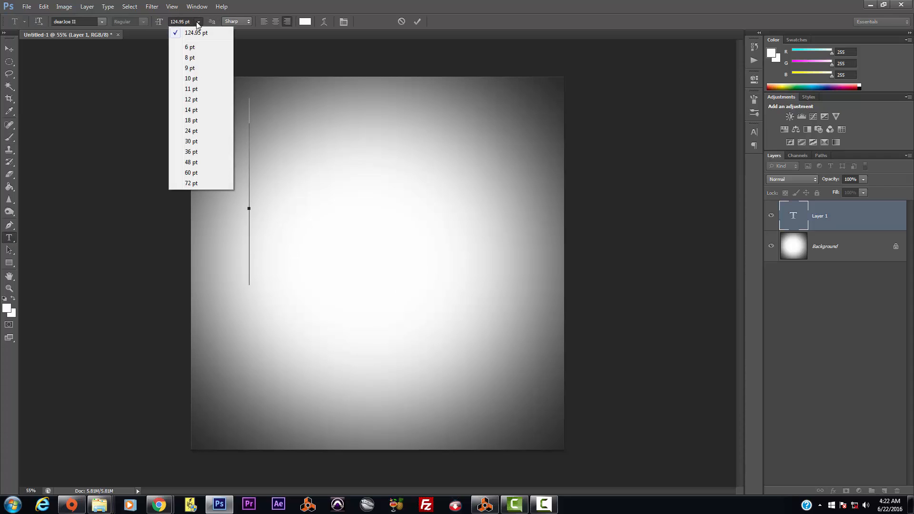
{"action": "left_click", "coordinate": [200, 183]}
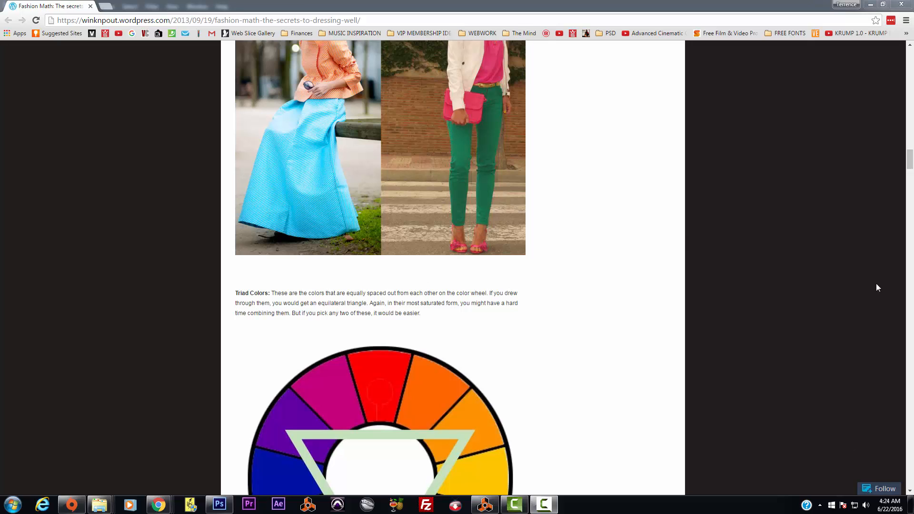
Step: Scroll through the Fashion Math article, reviewing its colour-wheel sections and outfit photos
{"action": "left_click_drag", "start_coordinate": [911, 160], "coordinate": [890, 49]}
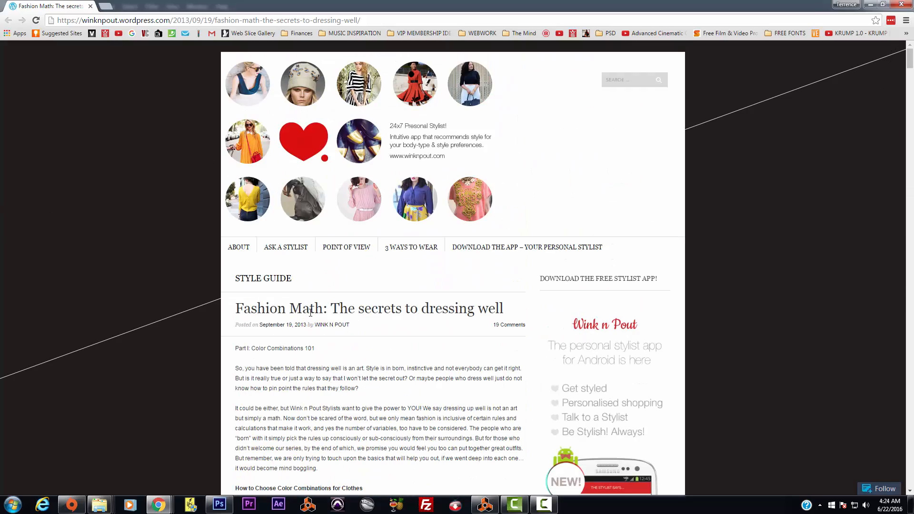
{"action": "scroll", "coordinate": [534, 266], "scroll_direction": "down", "scroll_amount": 8}
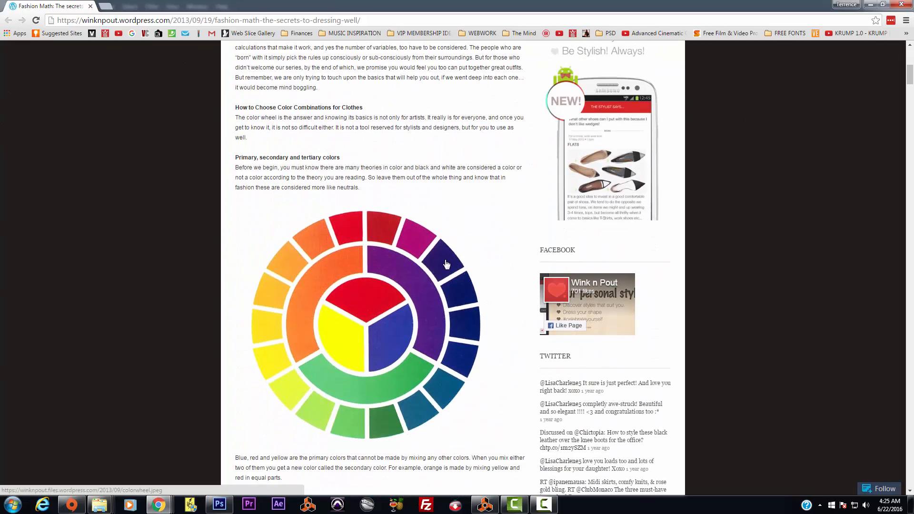
{"action": "scroll", "coordinate": [458, 247], "scroll_direction": "down", "scroll_amount": 17}
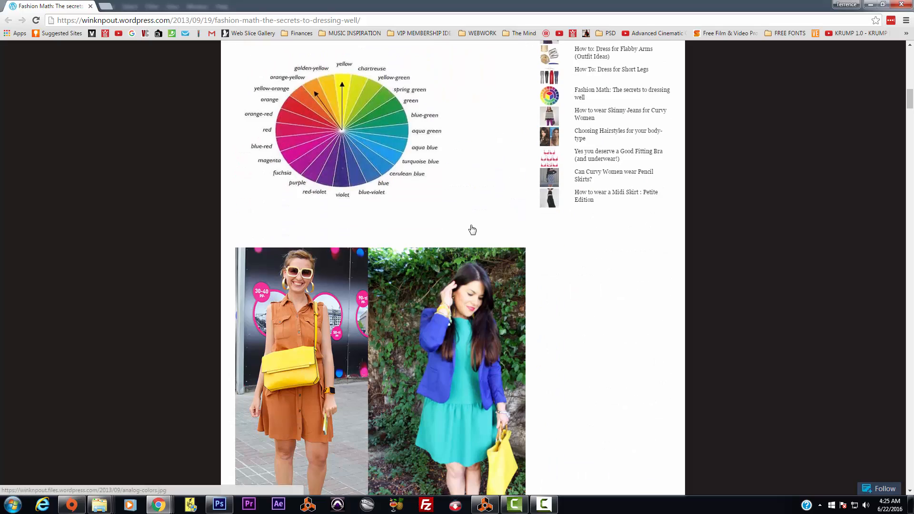
{"action": "scroll", "coordinate": [472, 230], "scroll_direction": "up", "scroll_amount": 3}
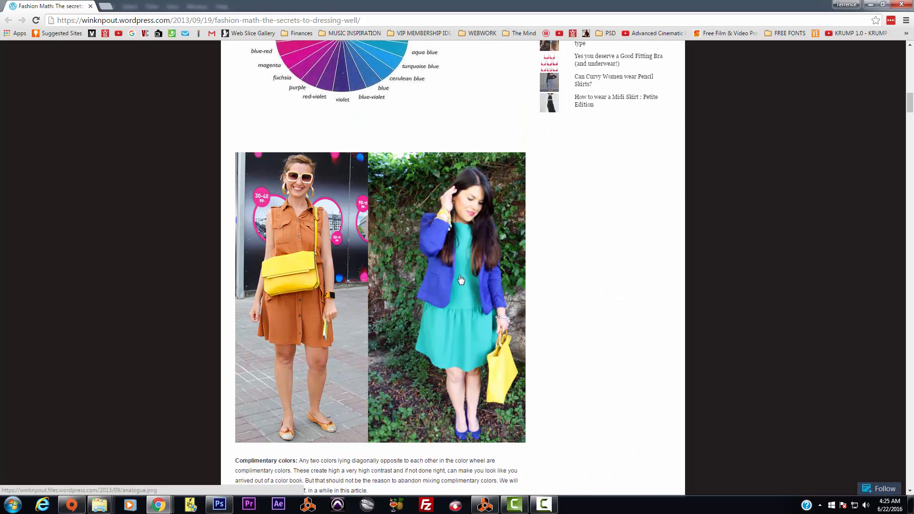
{"action": "scroll", "coordinate": [461, 279], "scroll_direction": "down", "scroll_amount": 12}
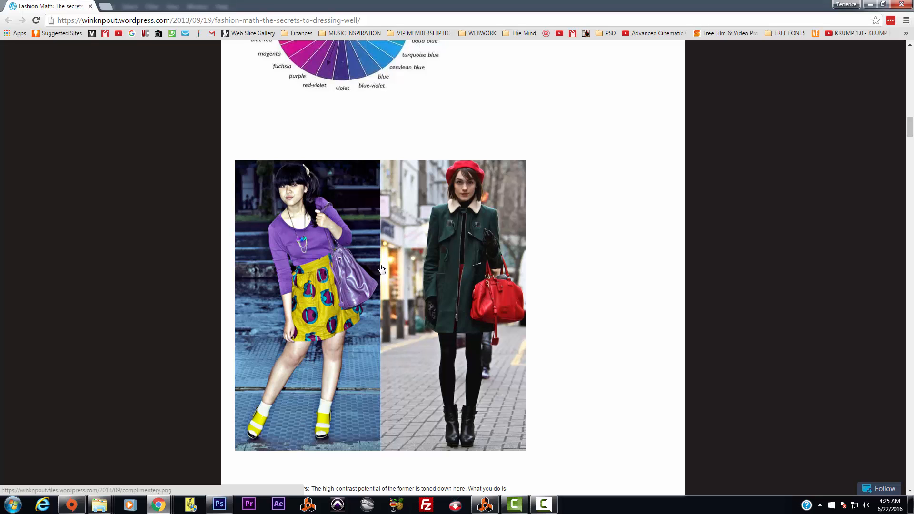
{"action": "scroll", "coordinate": [382, 270], "scroll_direction": "down", "scroll_amount": 1}
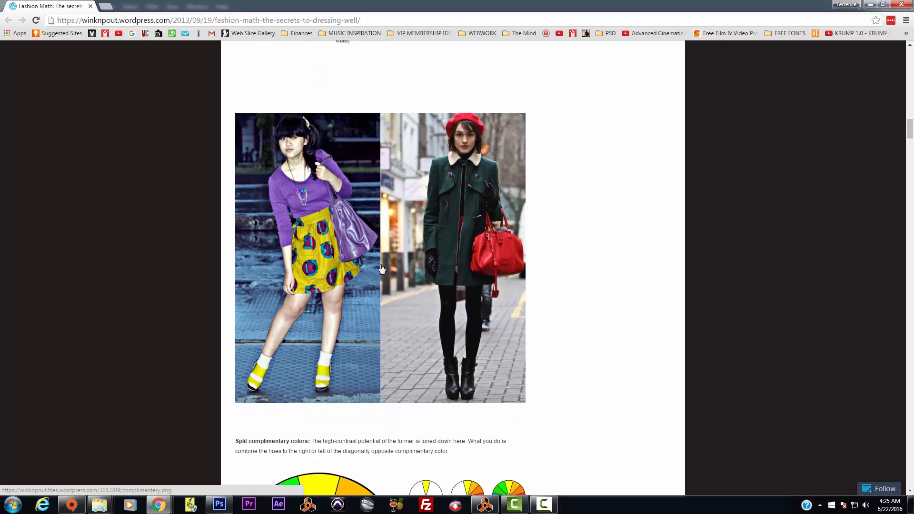
{"action": "scroll", "coordinate": [382, 270], "scroll_direction": "down", "scroll_amount": 9}
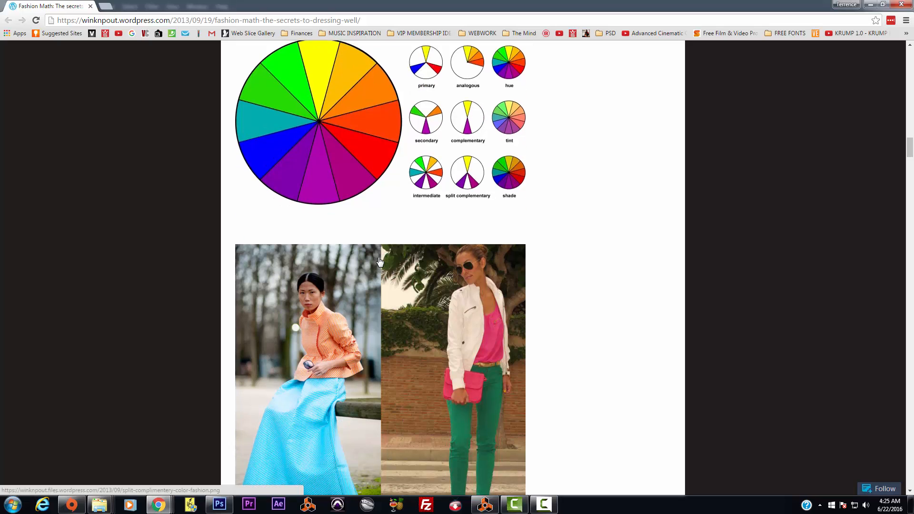
{"action": "scroll", "coordinate": [379, 261], "scroll_direction": "down", "scroll_amount": 3}
{"action": "scroll", "coordinate": [362, 267], "scroll_direction": "down", "scroll_amount": 7}
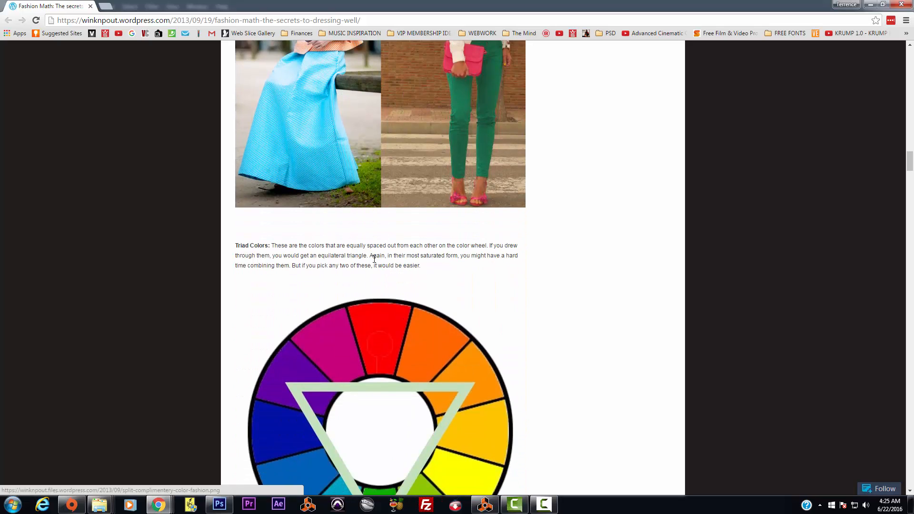
{"action": "scroll", "coordinate": [376, 264], "scroll_direction": "down", "scroll_amount": 12}
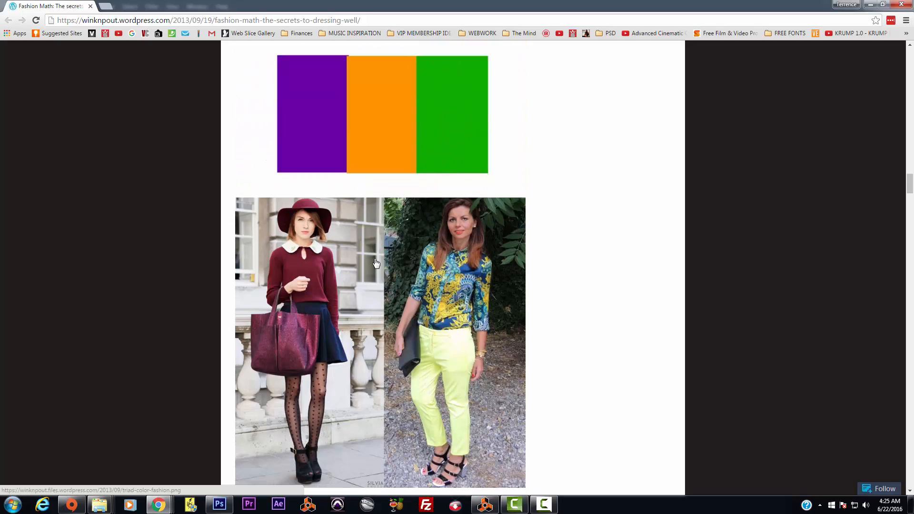
{"action": "scroll", "coordinate": [376, 264], "scroll_direction": "down", "scroll_amount": 5}
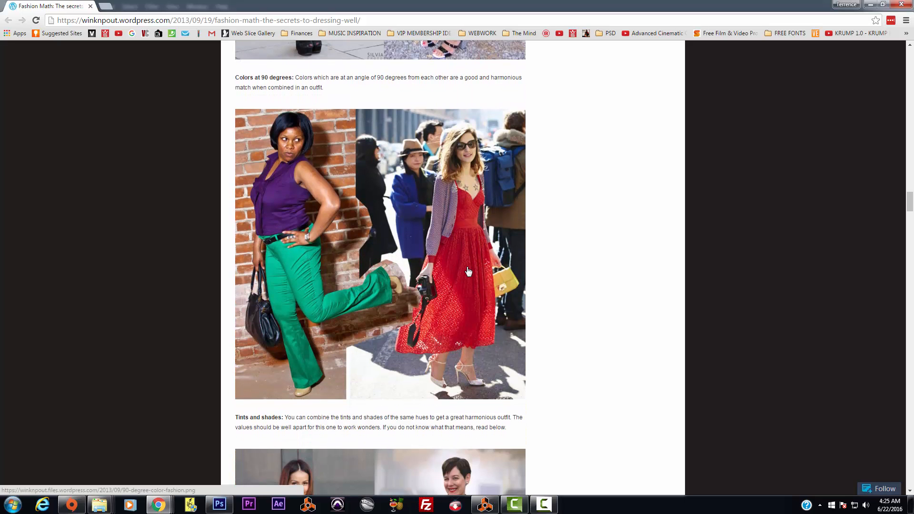
{"action": "scroll", "coordinate": [469, 271], "scroll_direction": "down", "scroll_amount": 13}
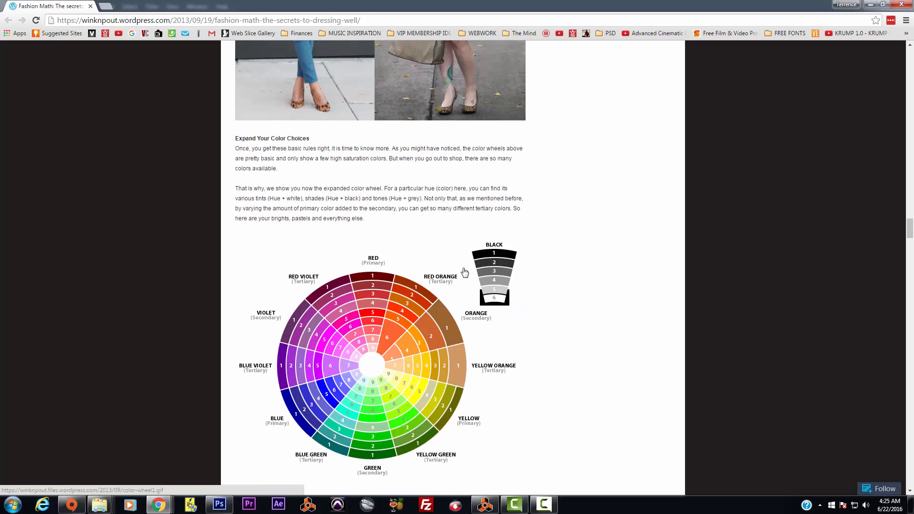
{"action": "scroll", "coordinate": [464, 272], "scroll_direction": "down", "scroll_amount": 20}
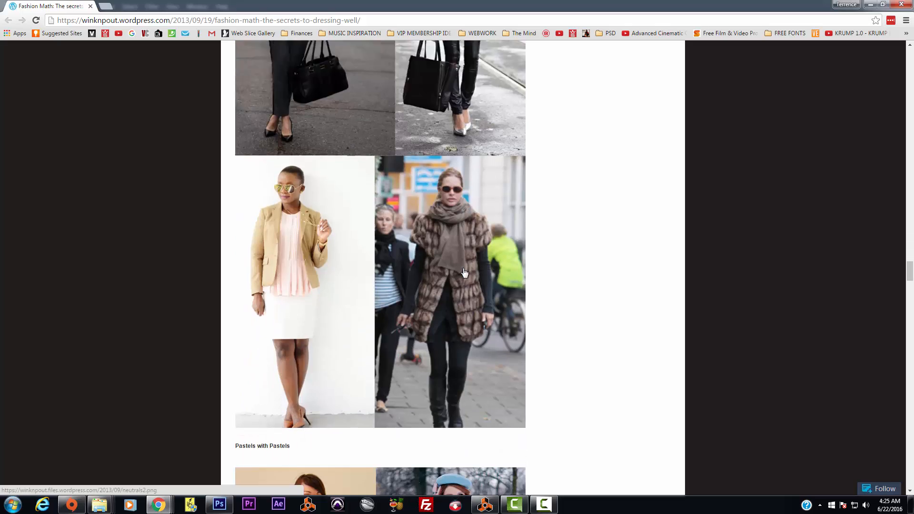
{"action": "scroll", "coordinate": [465, 272], "scroll_direction": "down", "scroll_amount": 20}
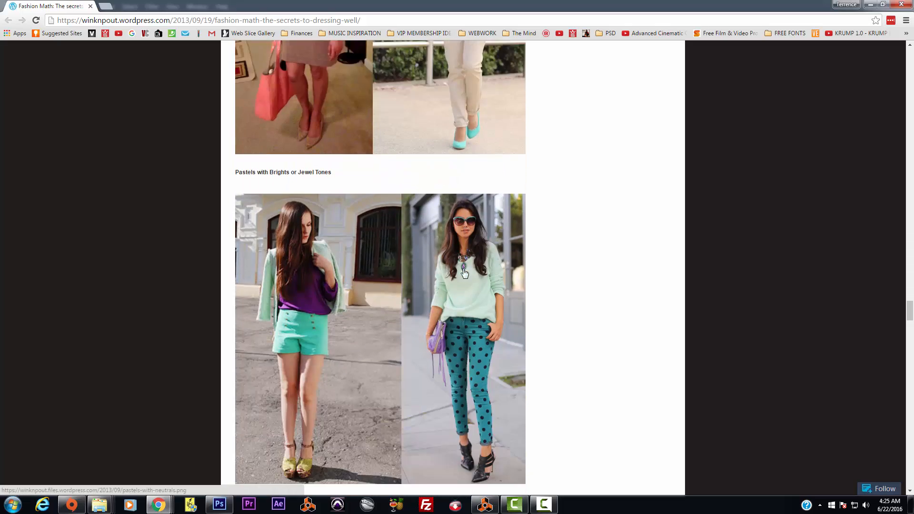
{"action": "scroll", "coordinate": [465, 272], "scroll_direction": "down", "scroll_amount": 13}
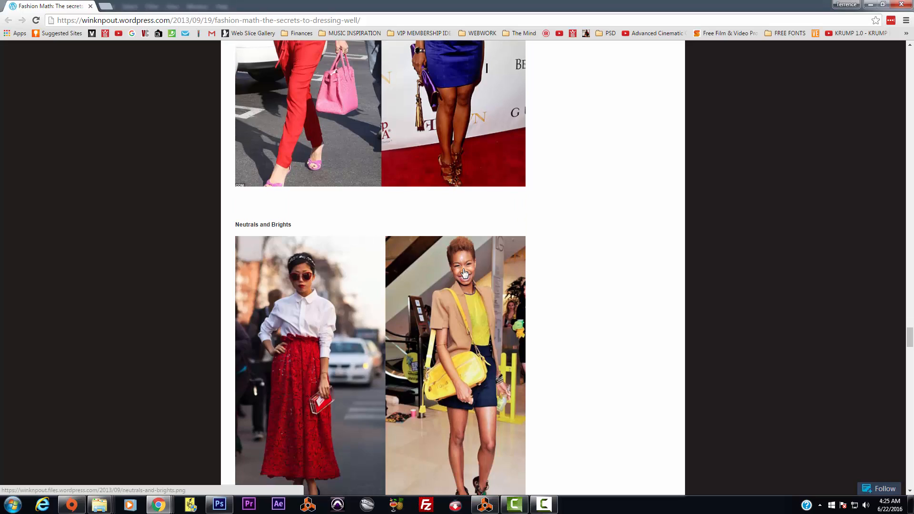
{"action": "scroll", "coordinate": [465, 272], "scroll_direction": "up", "scroll_amount": 20}
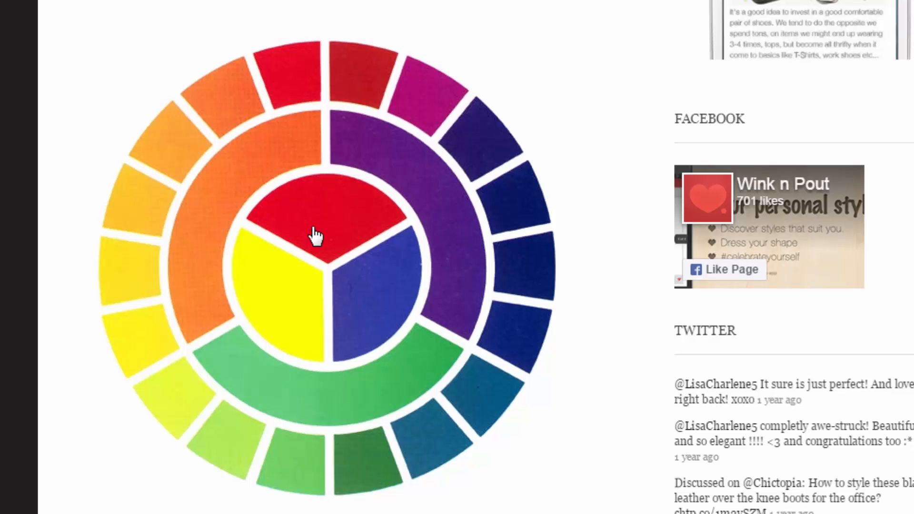
Step: Scroll through the complementary and split-complementary sections, then minimize Chrome to return to Photoshop
{"action": "scroll", "coordinate": [279, 347], "scroll_direction": "down", "scroll_amount": 12}
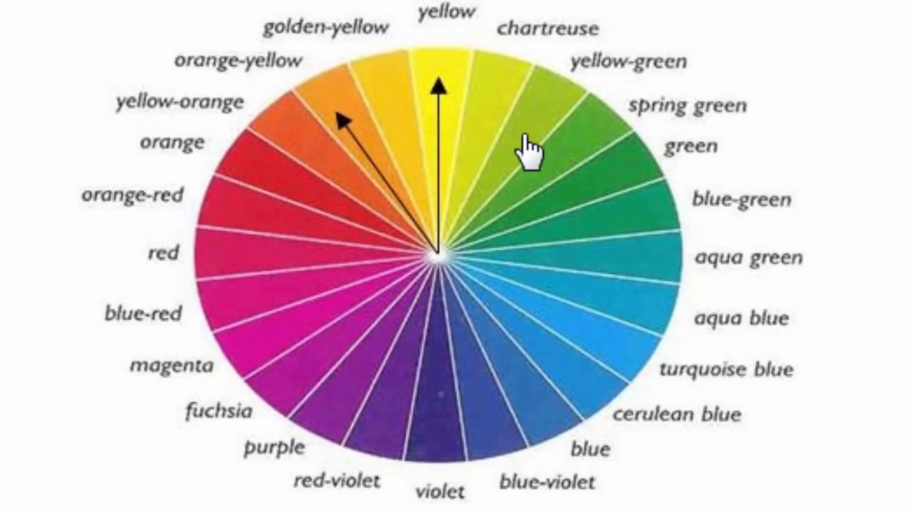
{"action": "scroll", "coordinate": [529, 150], "scroll_direction": "down", "scroll_amount": 5}
{"action": "scroll", "coordinate": [527, 149], "scroll_direction": "down", "scroll_amount": 8}
{"action": "scroll", "coordinate": [547, 139], "scroll_direction": "down", "scroll_amount": 6}
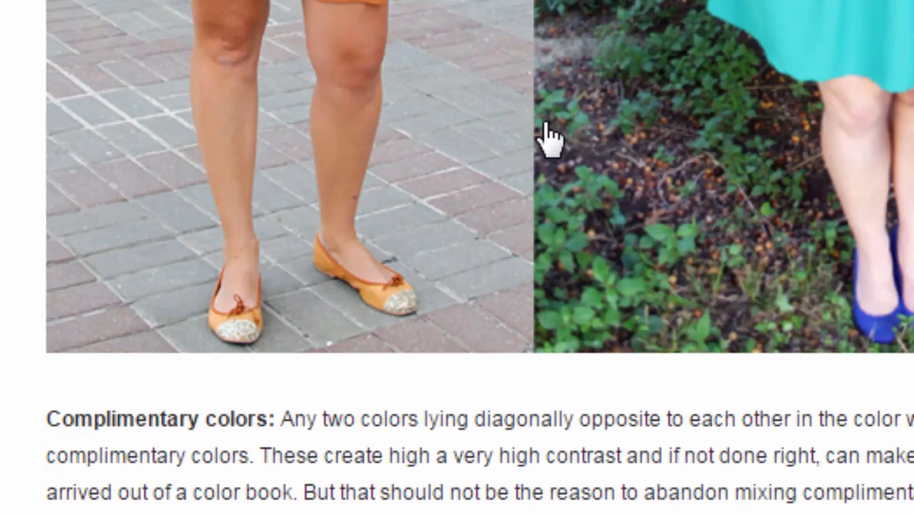
{"action": "scroll", "coordinate": [550, 138], "scroll_direction": "down", "scroll_amount": 15}
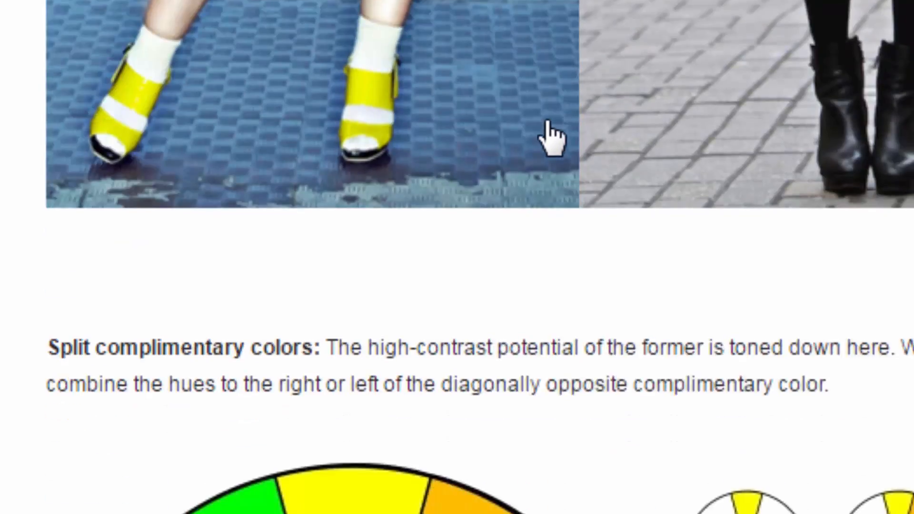
{"action": "scroll", "coordinate": [819, 181], "scroll_direction": "down", "scroll_amount": 10}
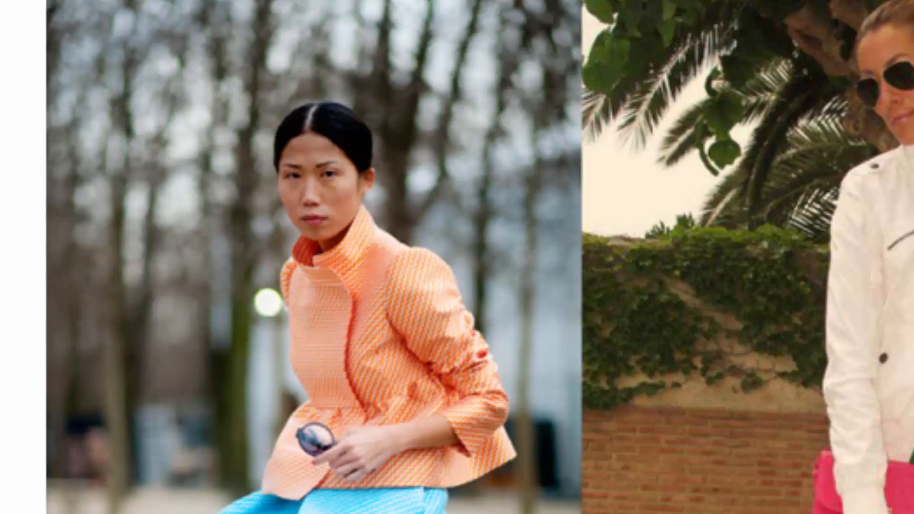
{"action": "scroll", "coordinate": [707, 267], "scroll_direction": "up", "scroll_amount": 10}
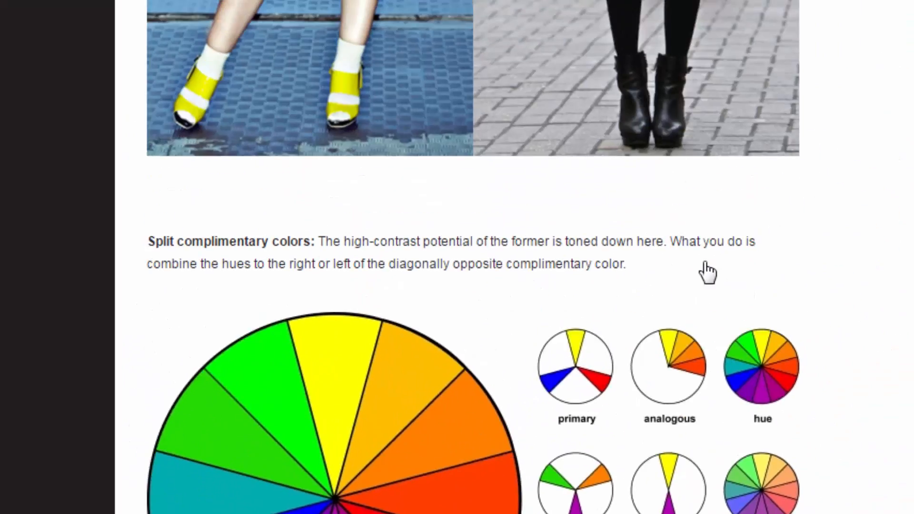
{"action": "scroll", "coordinate": [483, 235], "scroll_direction": "up", "scroll_amount": 4}
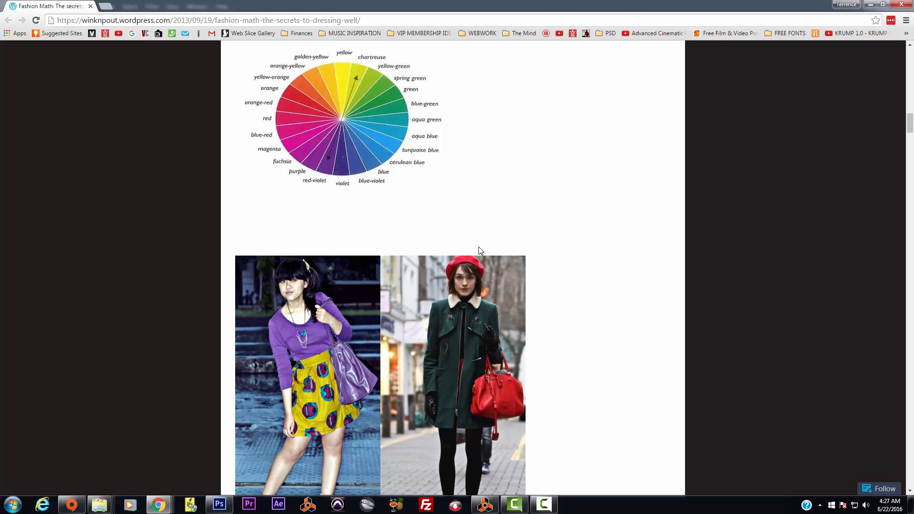
{"action": "left_click", "coordinate": [871, 5]}
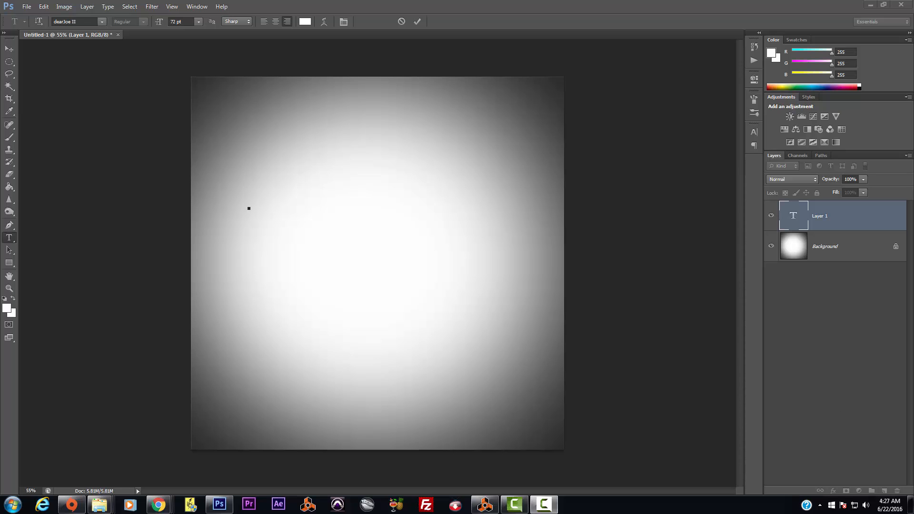
{"action": "key", "text": "alt+Tab"}
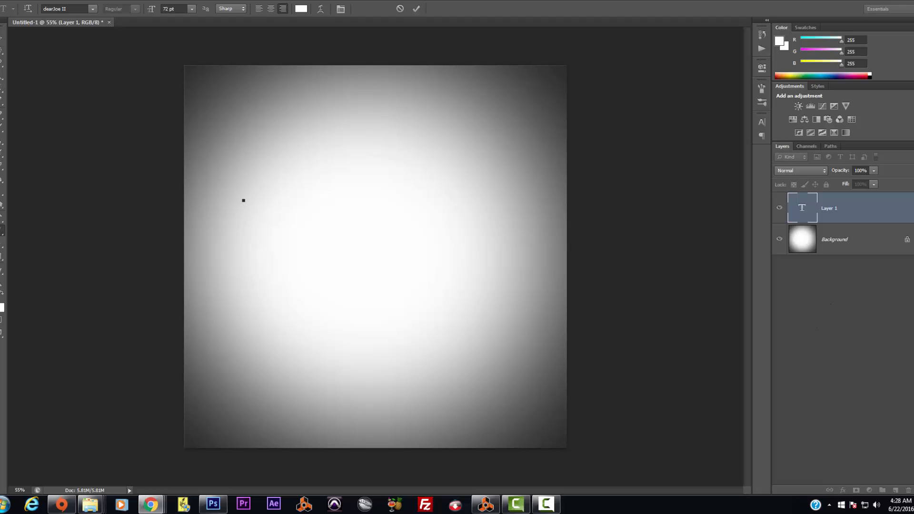
Step: Type the word Street on a new text layer, move it near the top and enlarge it
{"action": "left_click", "coordinate": [2, 36]}
{"action": "left_click", "coordinate": [2, 233]}
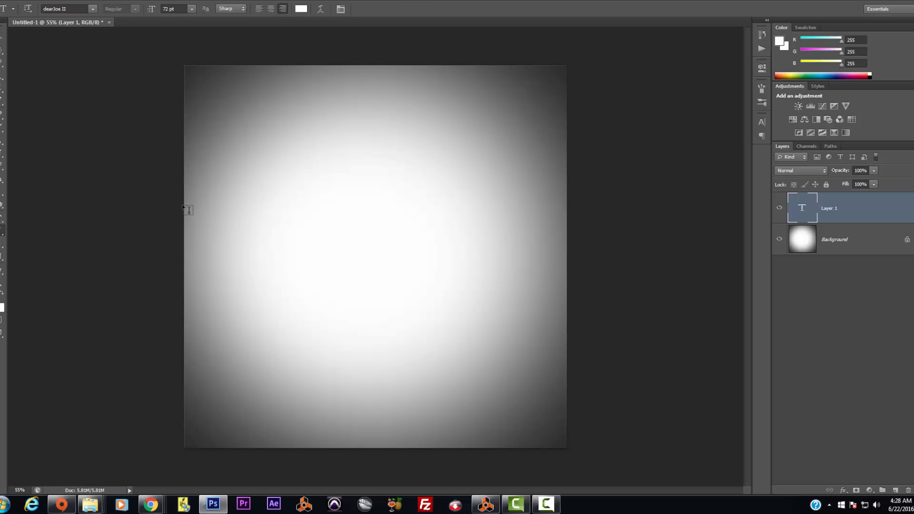
{"action": "left_click", "coordinate": [201, 195]}
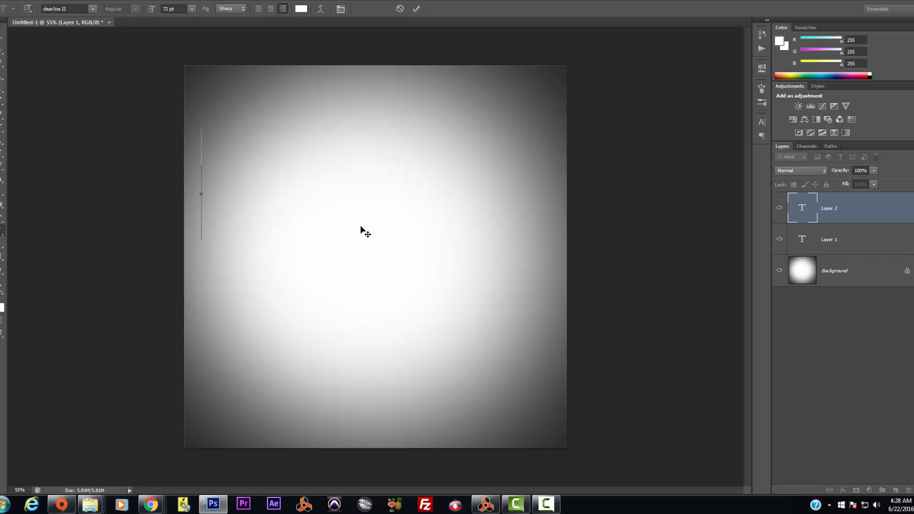
{"action": "type", "text": "Heart"}
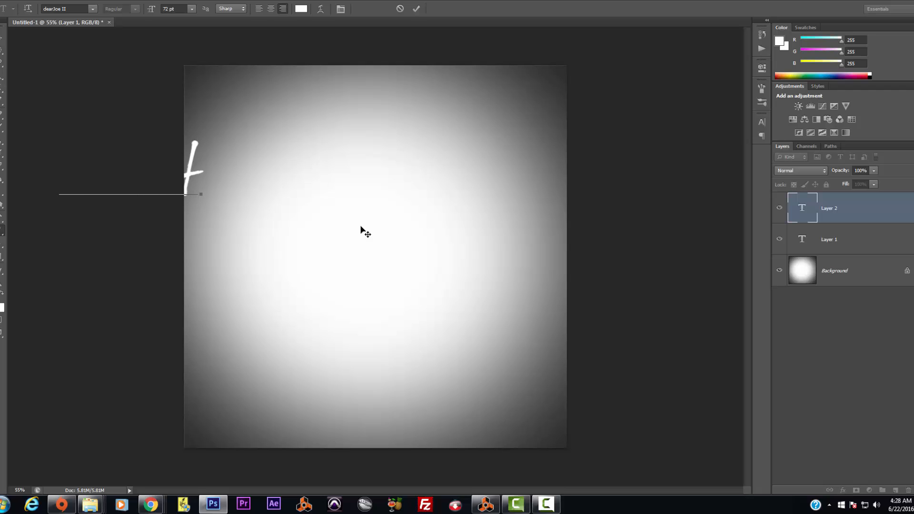
{"action": "left_click", "coordinate": [2, 36]}
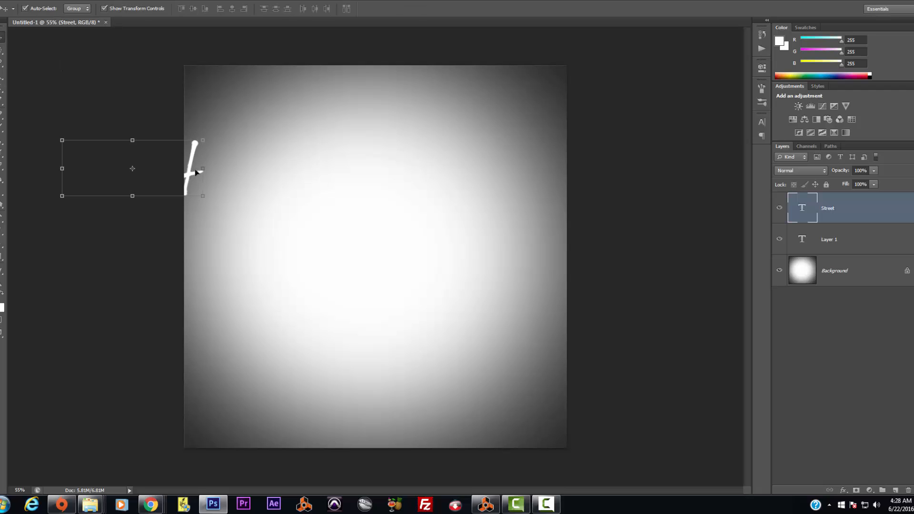
{"action": "left_click_drag", "start_coordinate": [199, 172], "coordinate": [382, 170]}
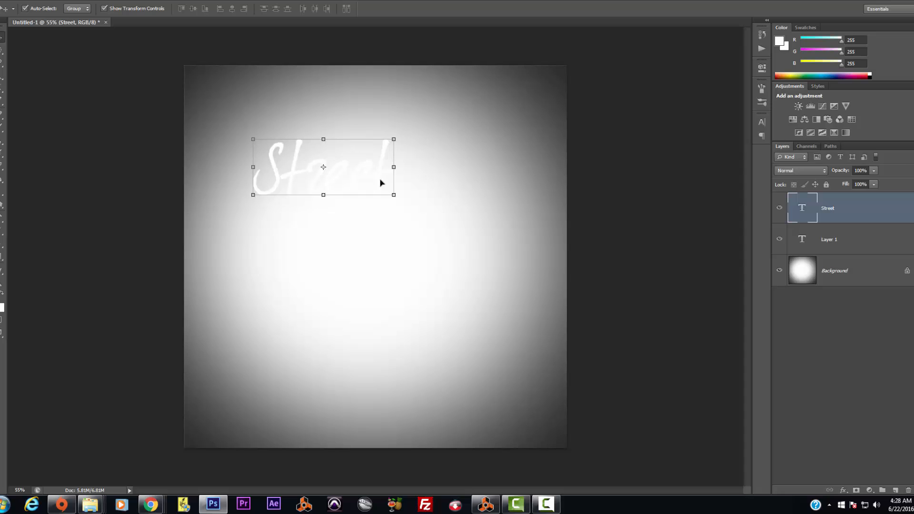
{"action": "left_click", "coordinate": [394, 196]}
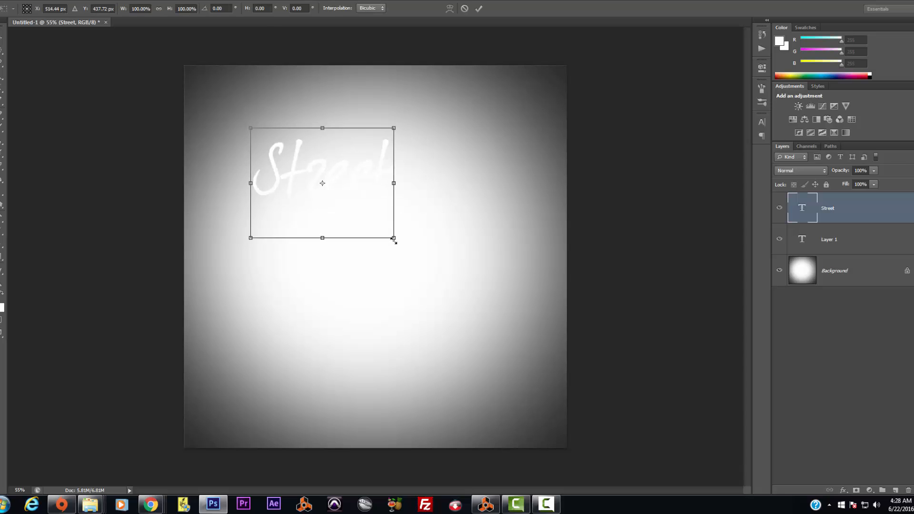
{"action": "left_click_drag", "start_coordinate": [395, 240], "coordinate": [514, 378]}
{"action": "key", "text": "Return"}
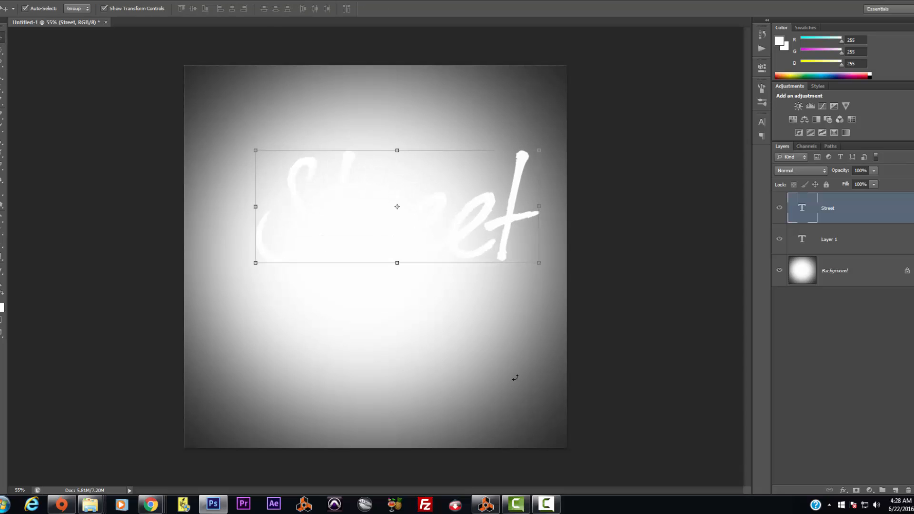
Step: Make the Street text black (000000), then select and delete the word
{"action": "left_click", "coordinate": [1, 232]}
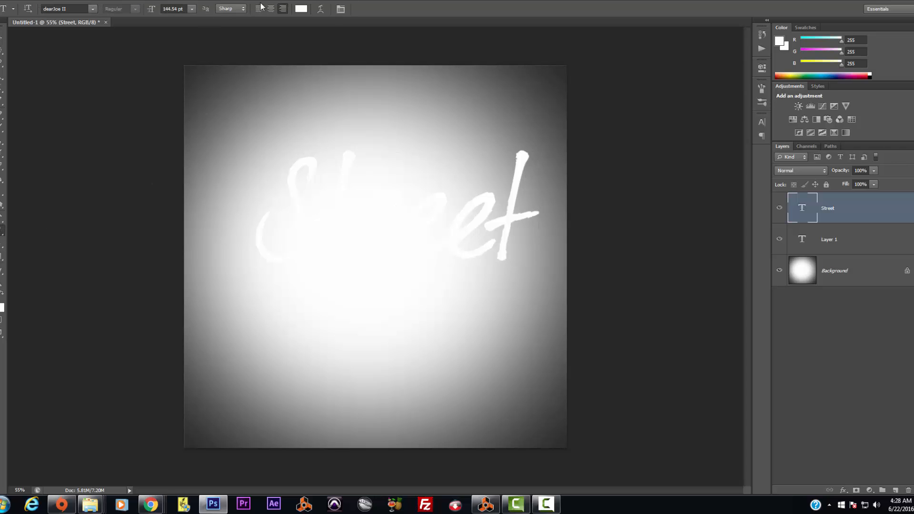
{"action": "left_click", "coordinate": [297, 9]}
{"action": "left_click_drag", "start_coordinate": [619, 177], "coordinate": [640, 226]}
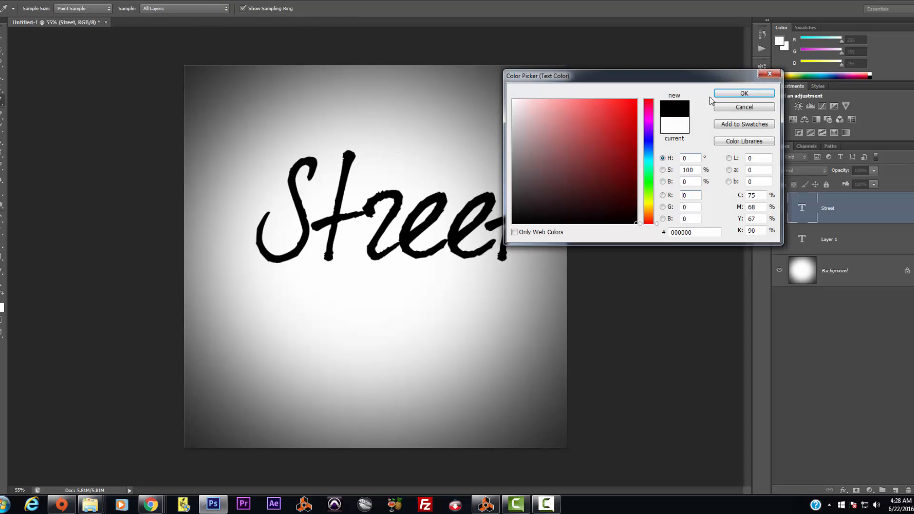
{"action": "left_click", "coordinate": [723, 95]}
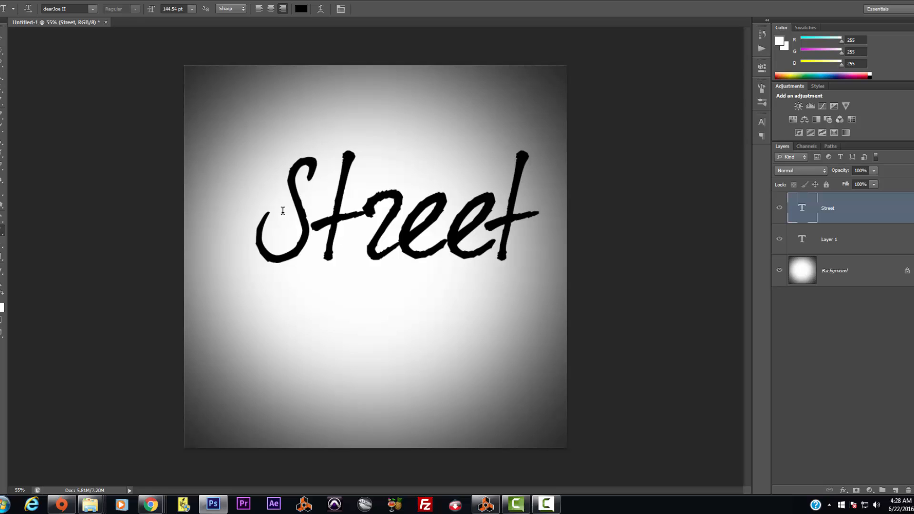
{"action": "left_click_drag", "start_coordinate": [282, 211], "coordinate": [601, 218]}
{"action": "key", "text": "BackSpace"}
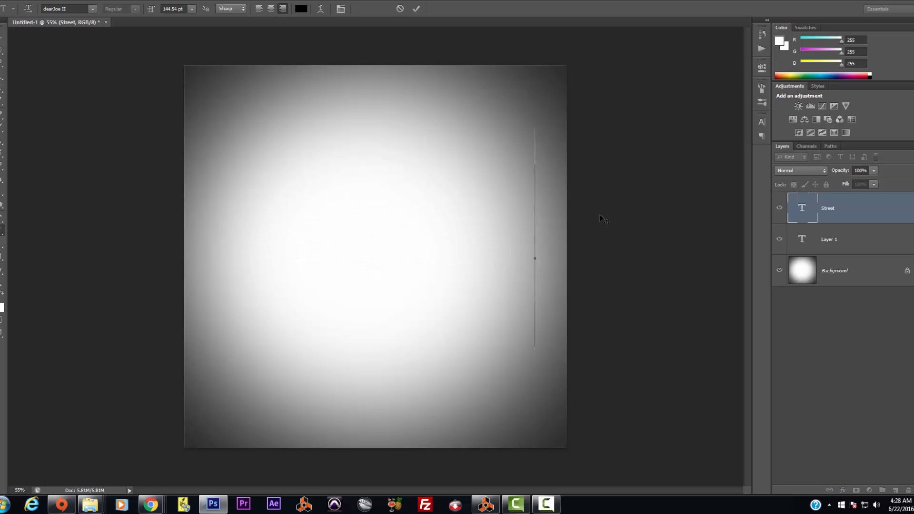
Step: Commit the empty text, choose the Bebas Neue font, and start typing near the upper left
{"action": "left_click", "coordinate": [1, 38]}
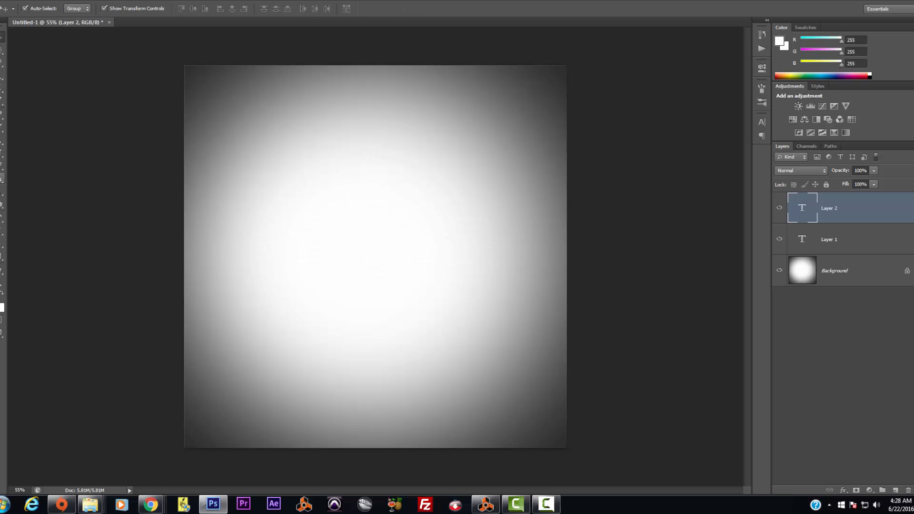
{"action": "left_click", "coordinate": [2, 230]}
{"action": "left_click", "coordinate": [92, 8]}
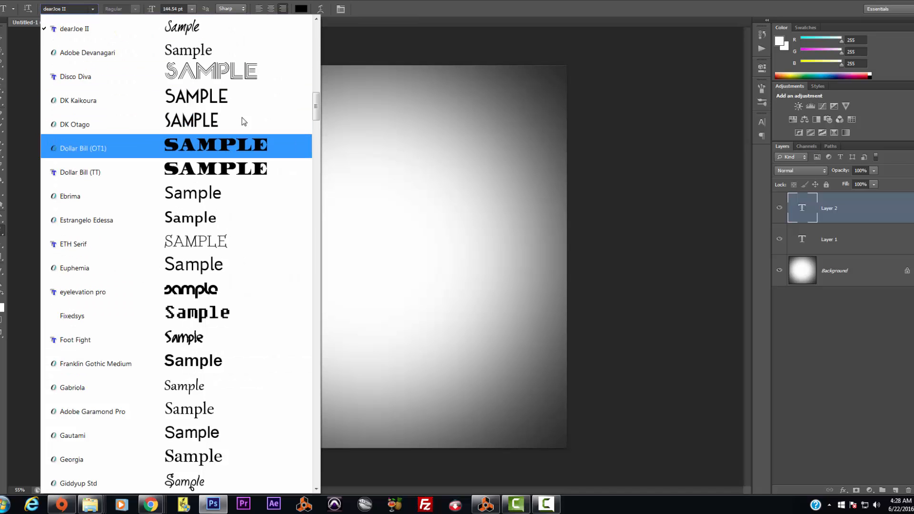
{"action": "left_click_drag", "start_coordinate": [315, 114], "coordinate": [316, 28]}
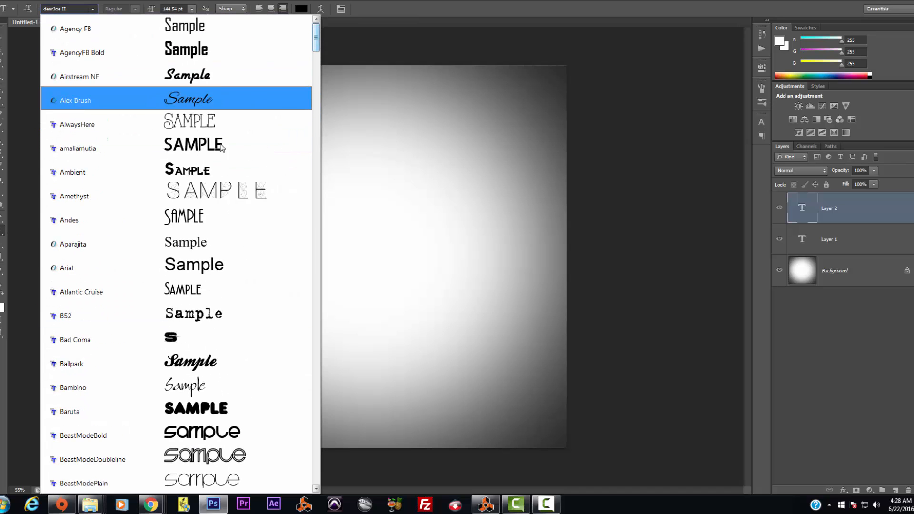
{"action": "scroll", "coordinate": [254, 381], "scroll_direction": "down", "scroll_amount": 2}
{"action": "scroll", "coordinate": [255, 381], "scroll_direction": "down", "scroll_amount": 2}
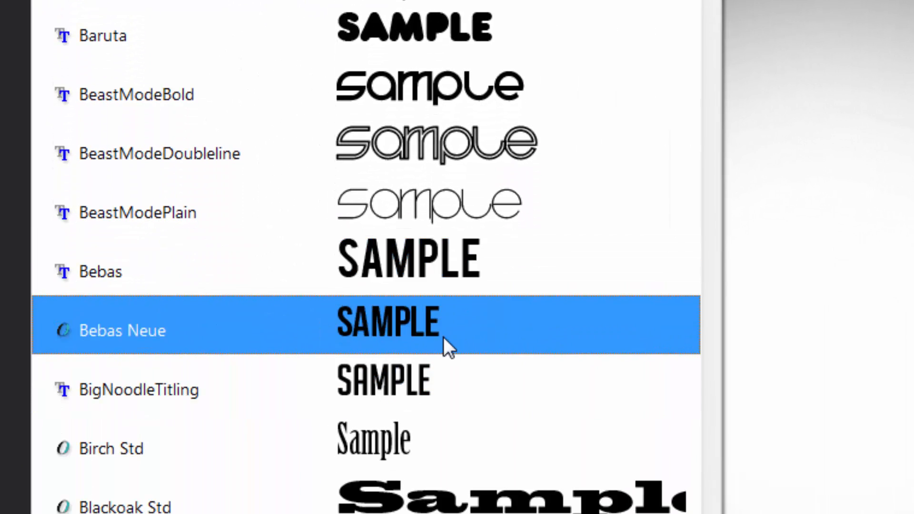
{"action": "left_click", "coordinate": [445, 333]}
{"action": "left_click", "coordinate": [522, 167]}
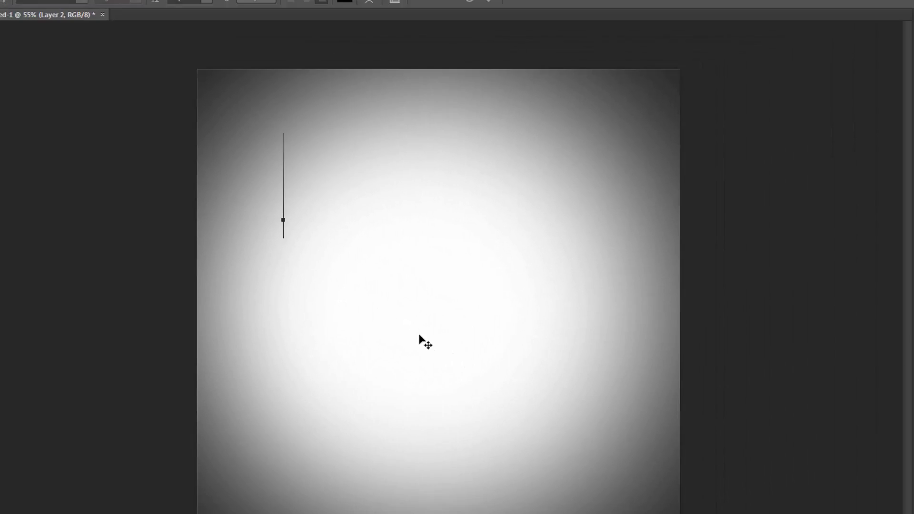
Step: Type and commit a black S, trying a resize and tilt before cancelling it
{"action": "type", "text": "ST"}
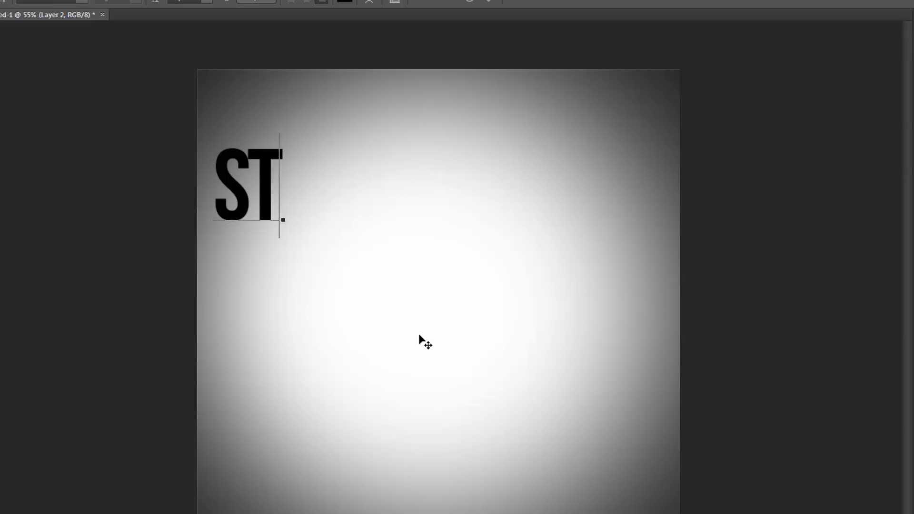
{"action": "key", "text": "BackSpace"}
{"action": "key", "text": "ctrl+Return"}
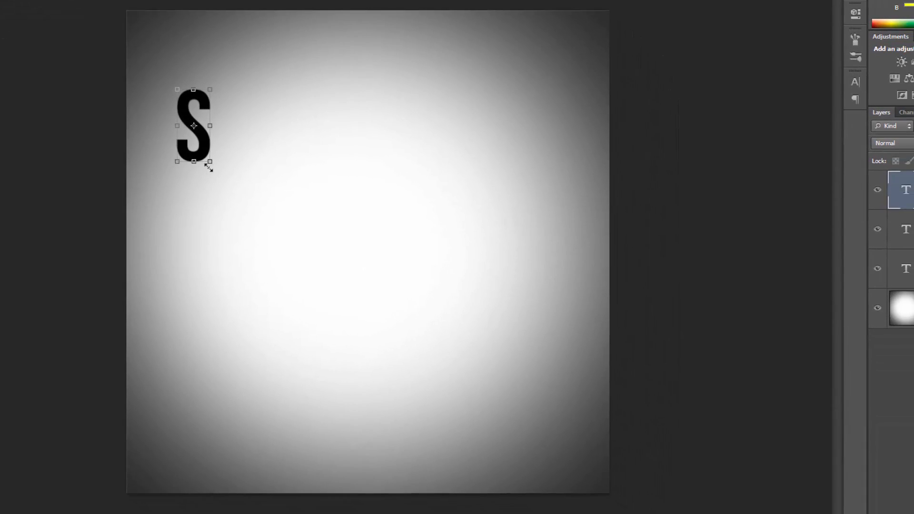
{"action": "left_click", "coordinate": [234, 181]}
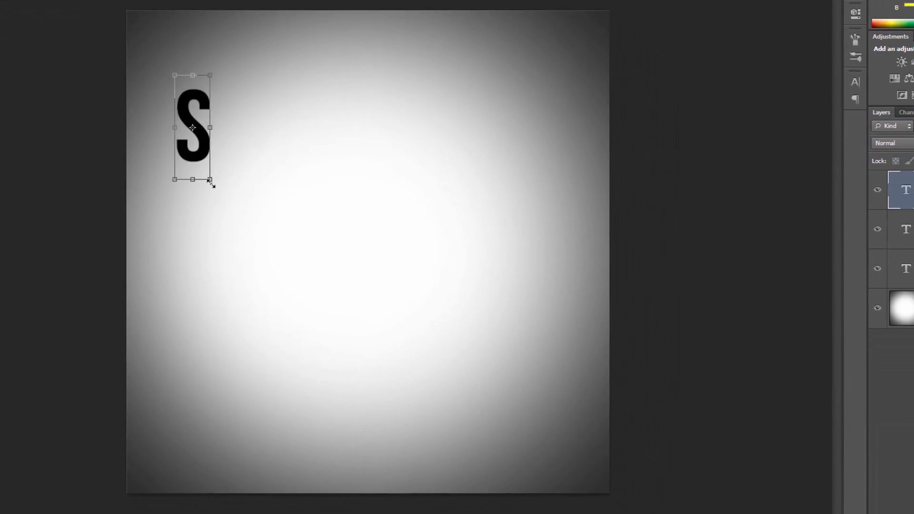
{"action": "left_click_drag", "start_coordinate": [210, 180], "coordinate": [239, 265]}
{"action": "left_click_drag", "start_coordinate": [226, 215], "coordinate": [235, 200]}
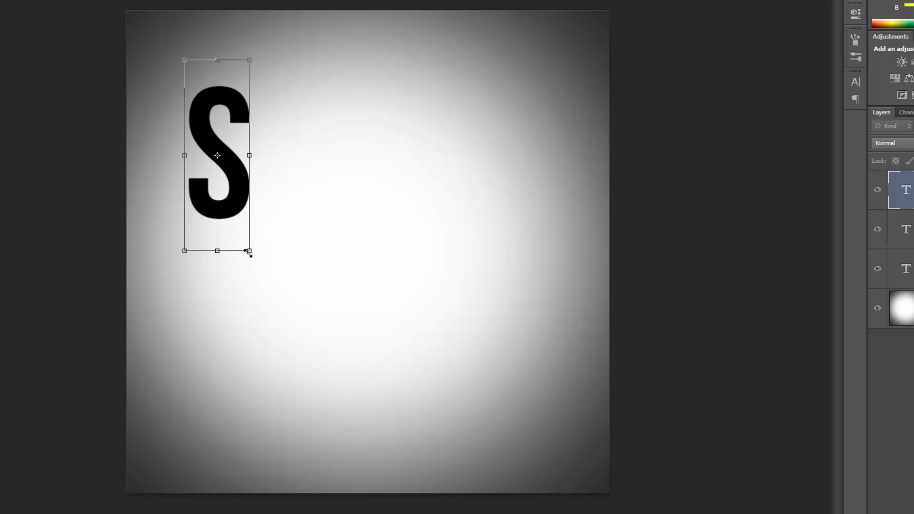
{"action": "left_click_drag", "start_coordinate": [260, 267], "coordinate": [269, 261]}
{"action": "key", "text": "Escape"}
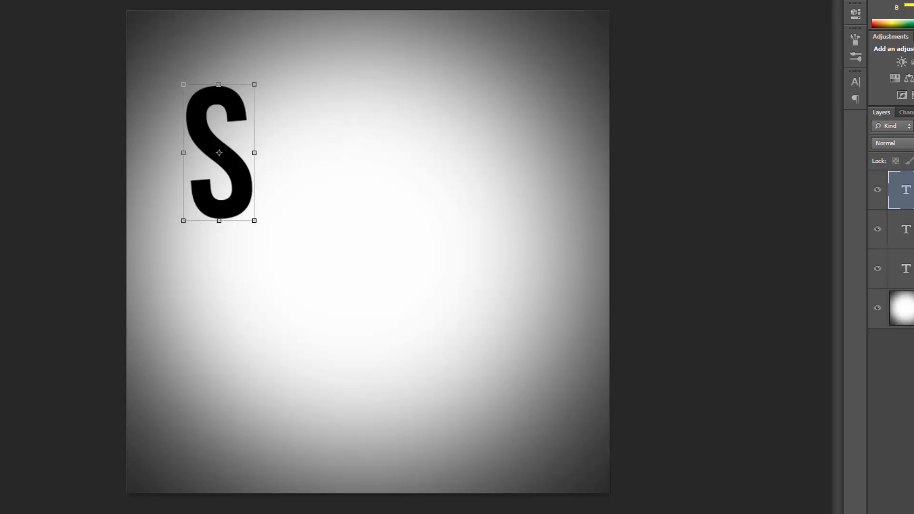
{"action": "key", "text": "t"}
Step: Add a separate T beside the S, enlarged to about 191%, raised and tilted slightly counter-clockwise
{"action": "left_click", "coordinate": [273, 267]}
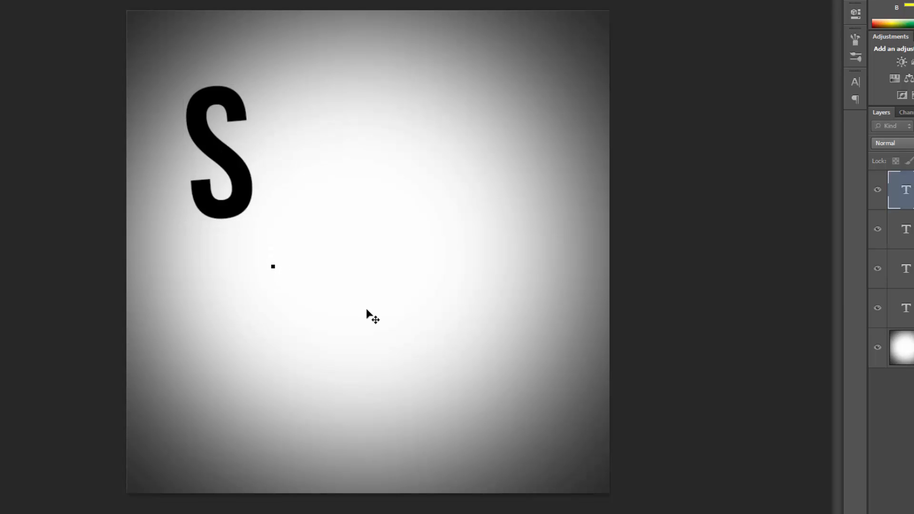
{"action": "type", "text": "T"}
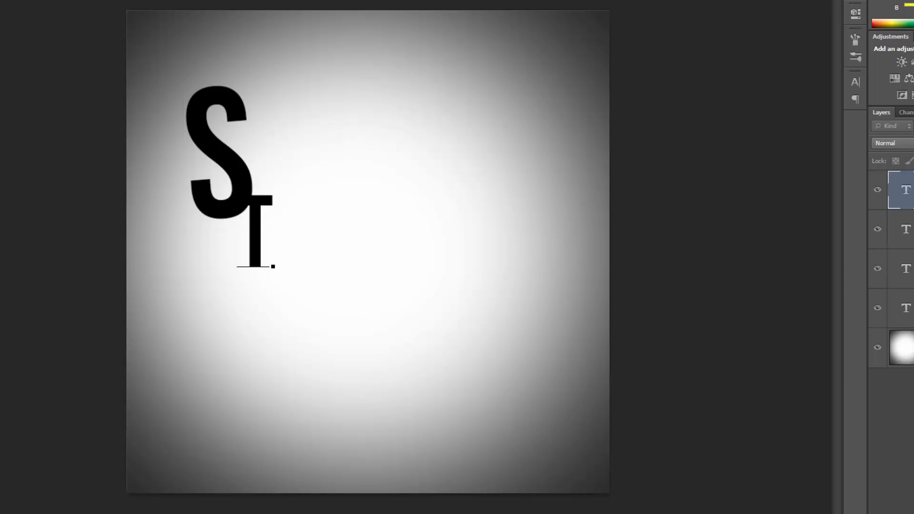
{"action": "key", "text": "ctrl+t"}
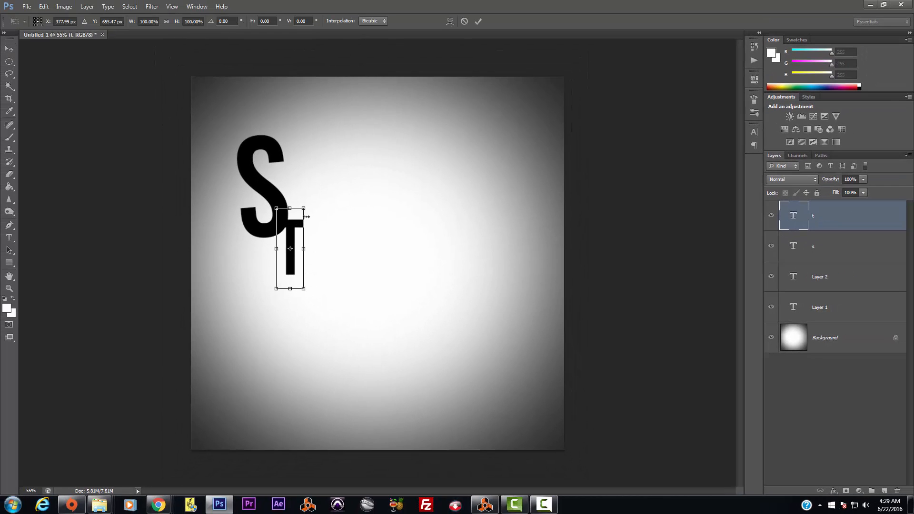
{"action": "left_click_drag", "start_coordinate": [305, 208], "coordinate": [315, 172]}
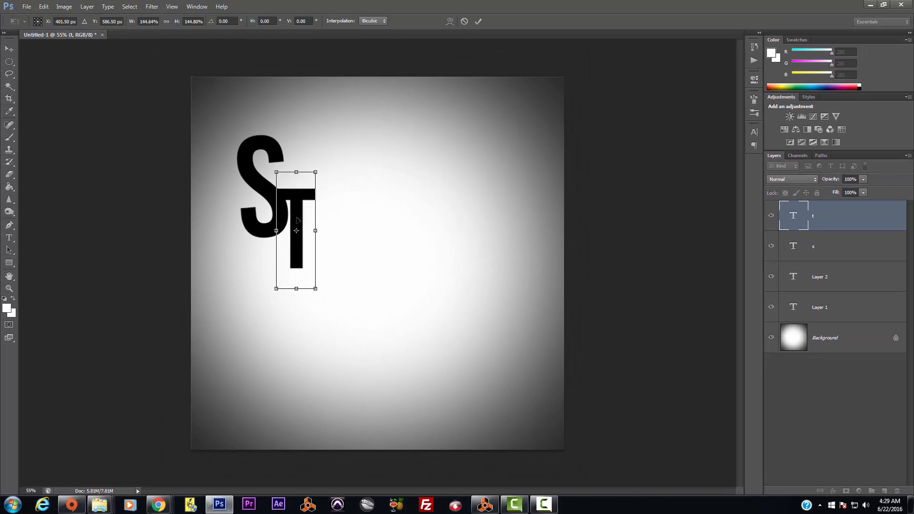
{"action": "left_click_drag", "start_coordinate": [299, 216], "coordinate": [299, 191]}
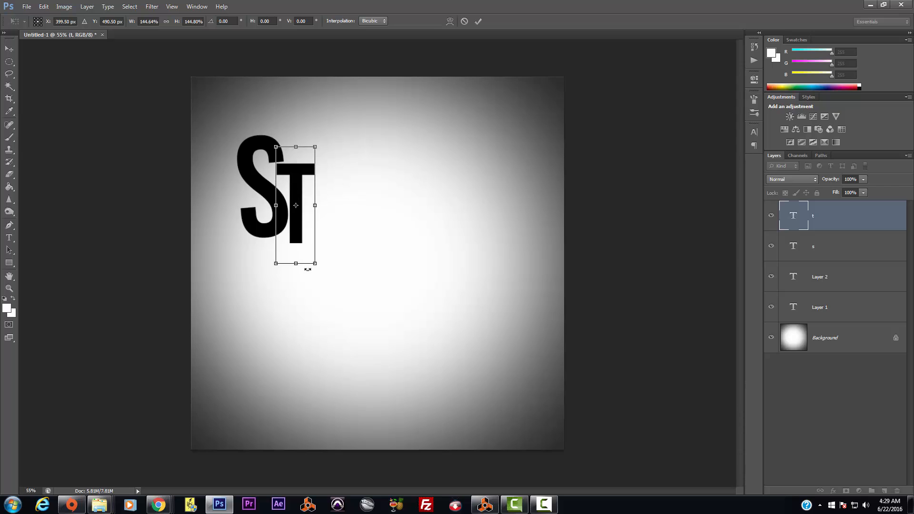
{"action": "left_click_drag", "start_coordinate": [315, 265], "coordinate": [330, 301]}
{"action": "left_click_drag", "start_coordinate": [305, 244], "coordinate": [297, 193]}
{"action": "left_click_drag", "start_coordinate": [337, 265], "coordinate": [338, 261]}
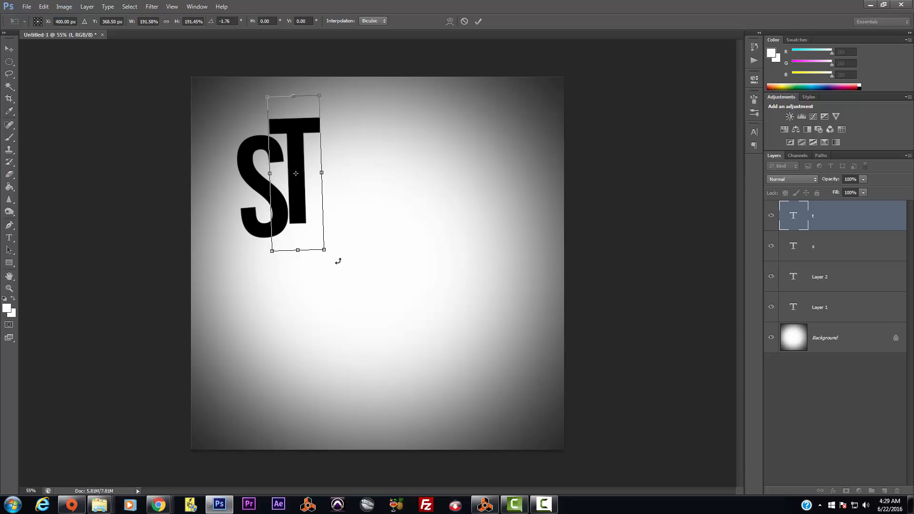
{"action": "key", "text": "Return"}
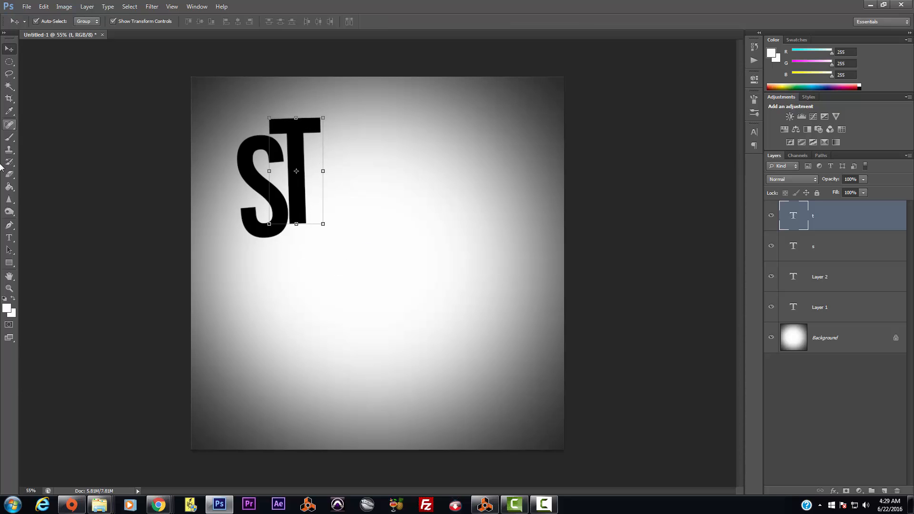
Step: Check the T's text unchanged, then start a new text layer below the ST
{"action": "left_click", "coordinate": [9, 238]}
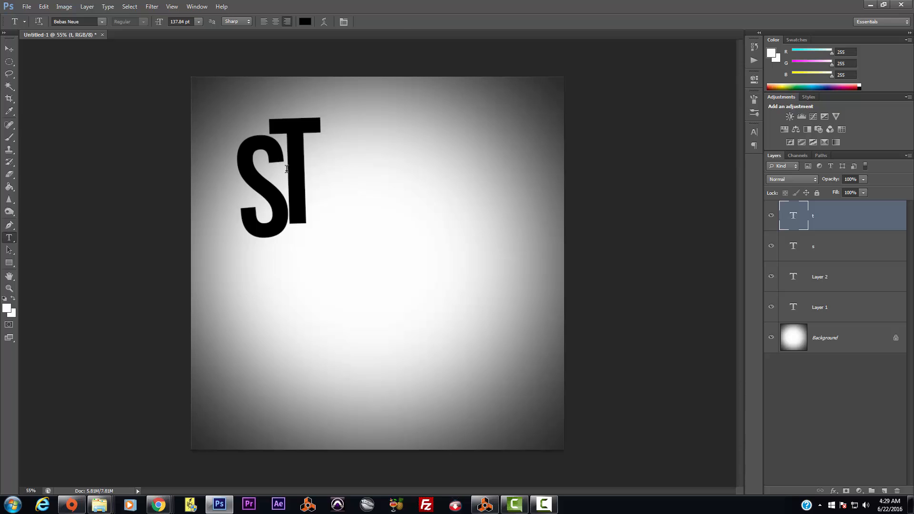
{"action": "double_click", "coordinate": [287, 169]}
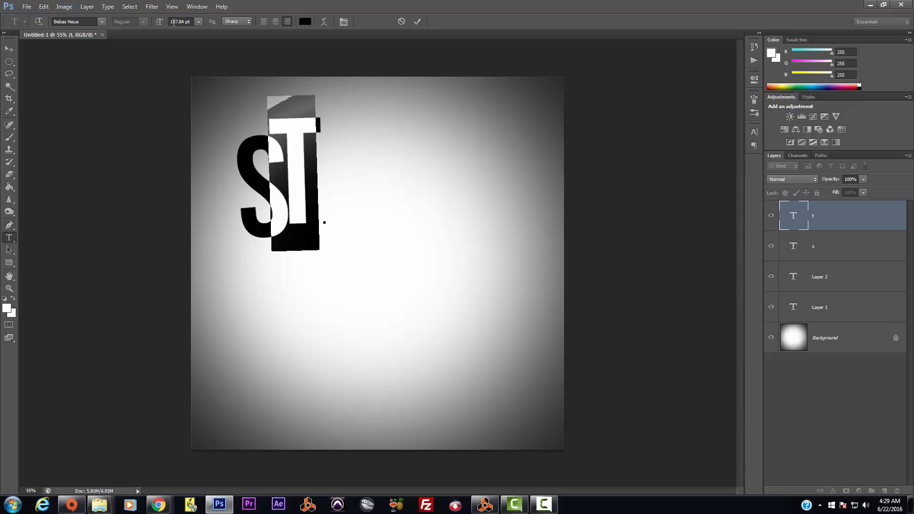
{"action": "left_click", "coordinate": [9, 48]}
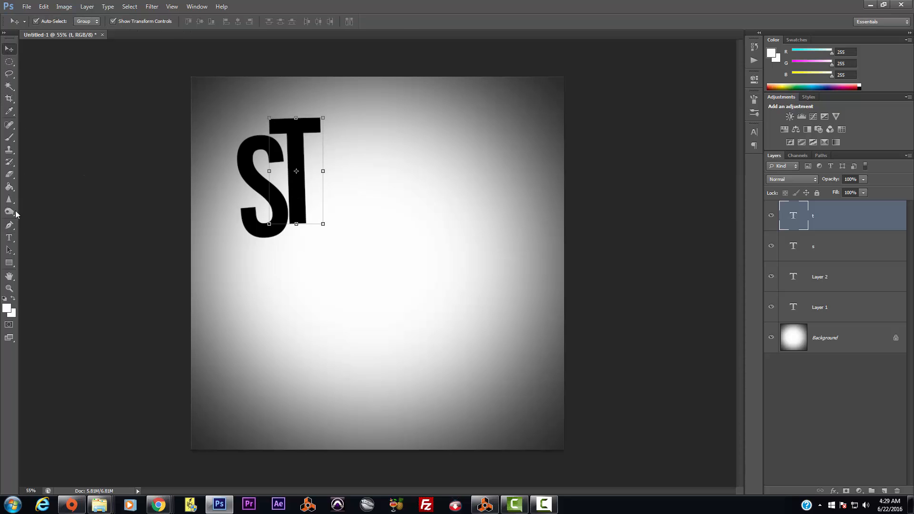
{"action": "left_click", "coordinate": [9, 238]}
{"action": "left_click", "coordinate": [281, 327]}
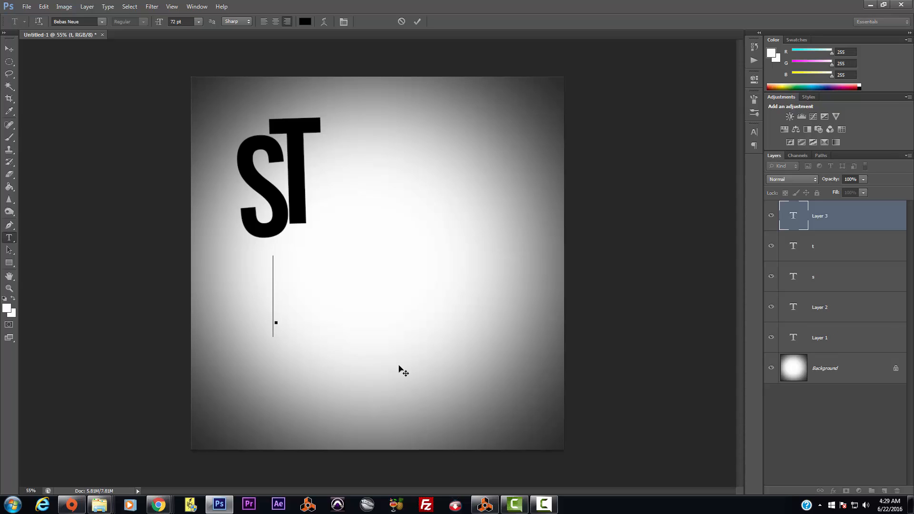
Step: Type an R and set its size to 130 pt
{"action": "type", "text": "r"}
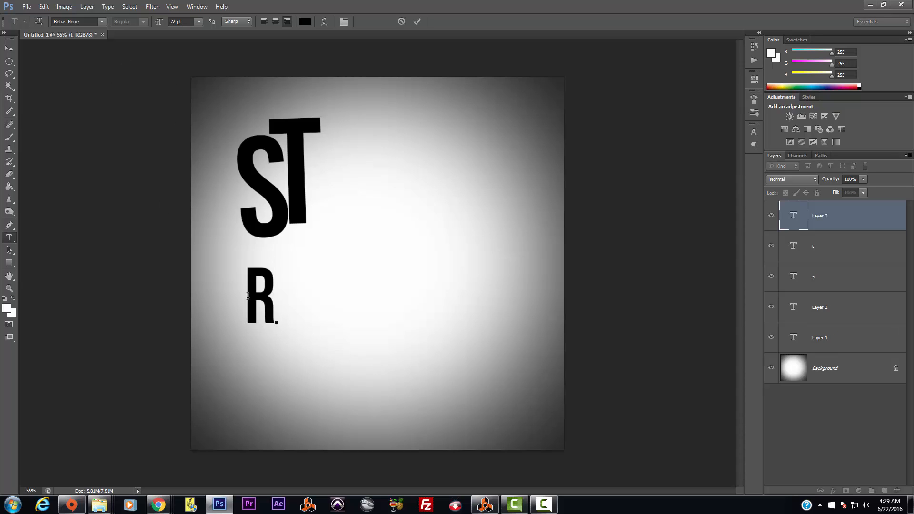
{"action": "left_click_drag", "start_coordinate": [248, 296], "coordinate": [288, 282]}
{"action": "left_click", "coordinate": [175, 22]}
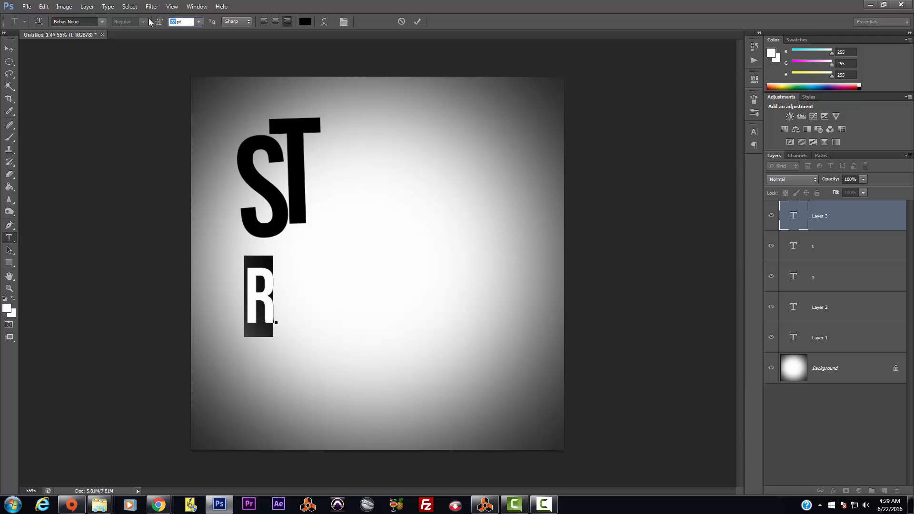
{"action": "type", "text": "130"}
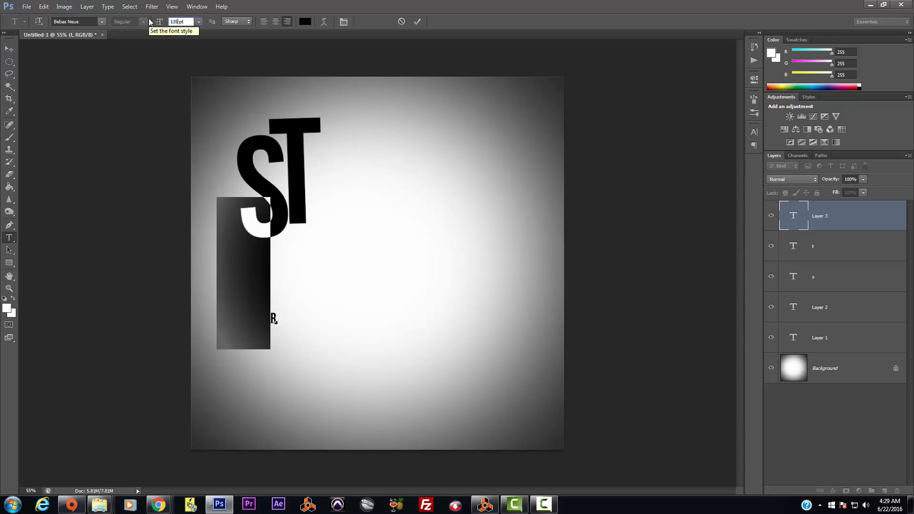
{"action": "key", "text": "Return"}
Step: Move the R beside the T, shrink it to about 84%, and lower it slightly
{"action": "left_click", "coordinate": [10, 49]}
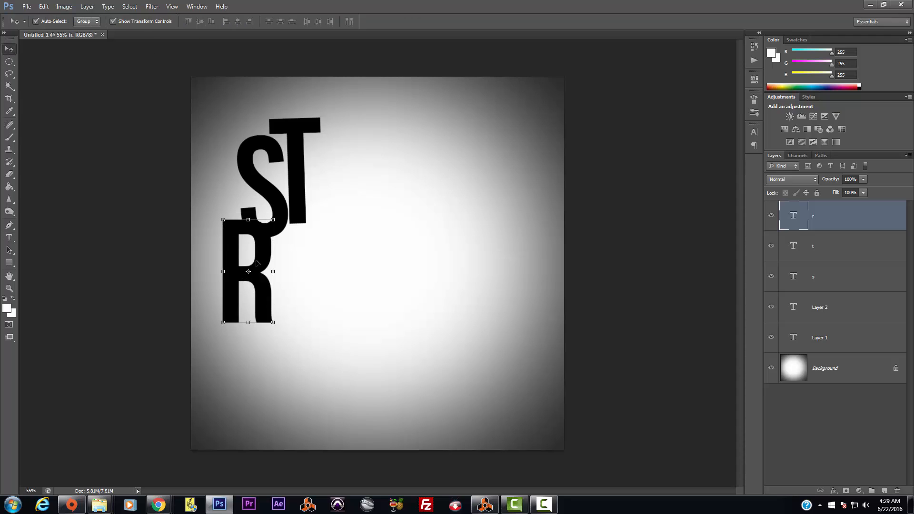
{"action": "left_click_drag", "start_coordinate": [256, 263], "coordinate": [341, 180]}
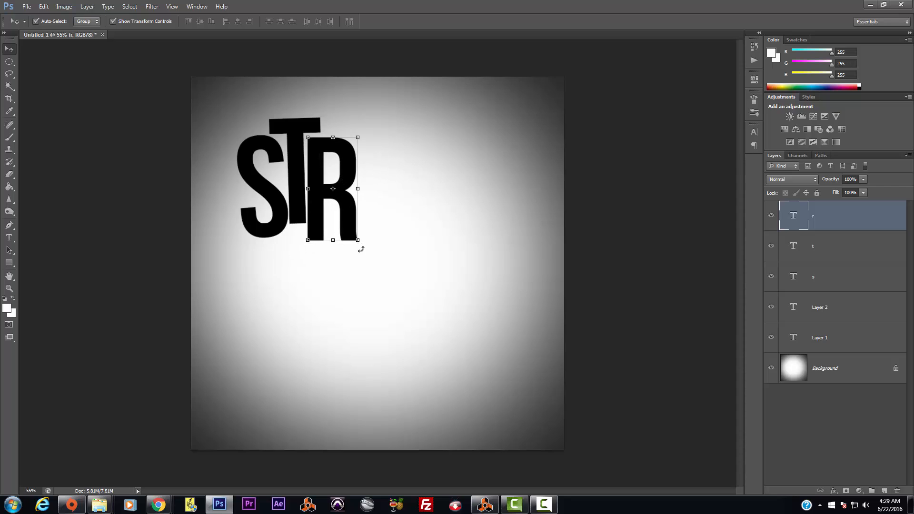
{"action": "key", "text": "ctrl+t"}
{"action": "left_click_drag", "start_coordinate": [359, 268], "coordinate": [349, 242]}
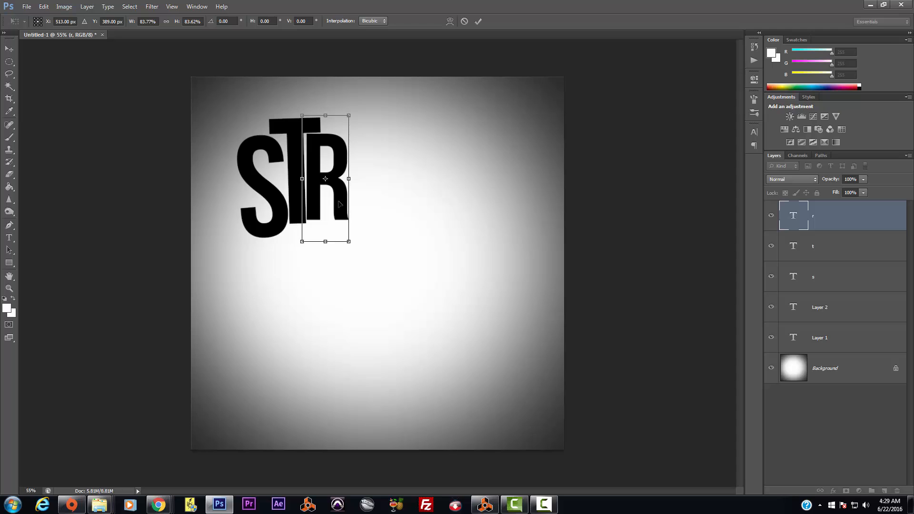
{"action": "key", "text": "Return"}
{"action": "left_click_drag", "start_coordinate": [340, 204], "coordinate": [339, 216]}
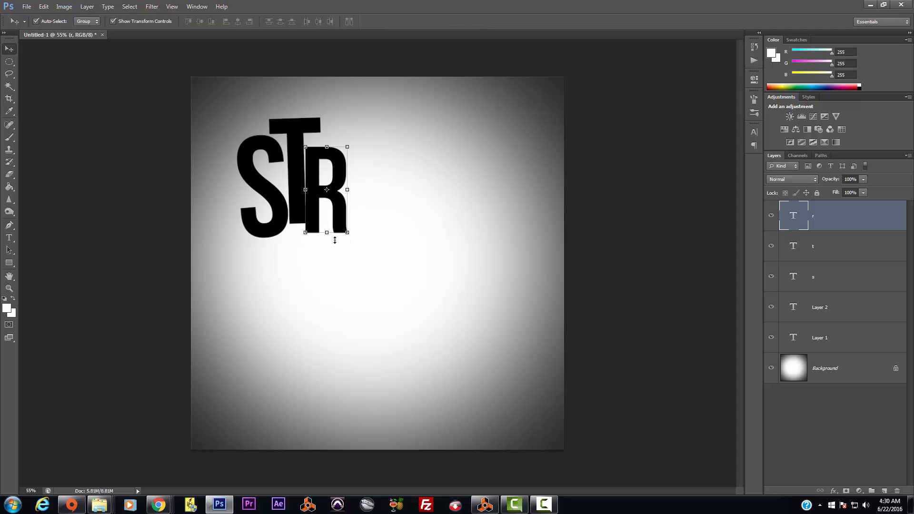
{"action": "left_click", "coordinate": [9, 237]}
Step: Type an E on a new text layer and drag it up beside the R
{"action": "left_click", "coordinate": [263, 365]}
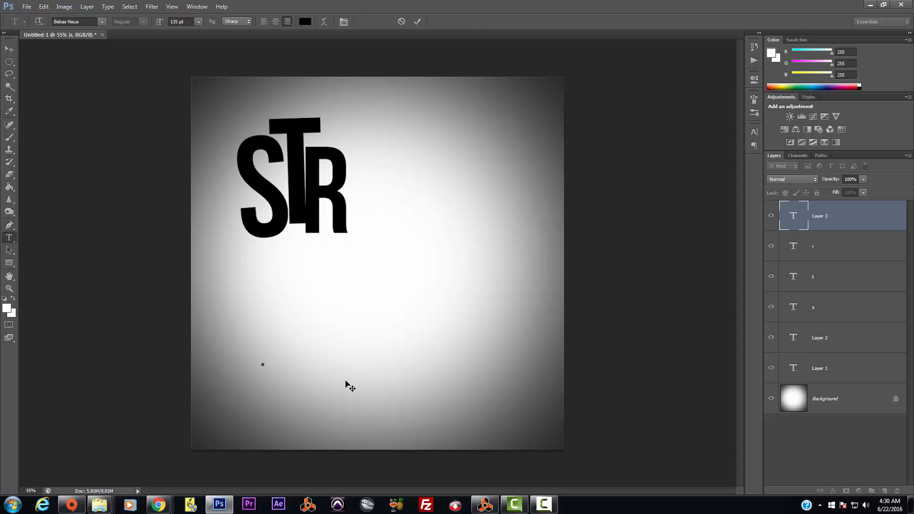
{"action": "type", "text": "e"}
{"action": "left_click", "coordinate": [9, 48]}
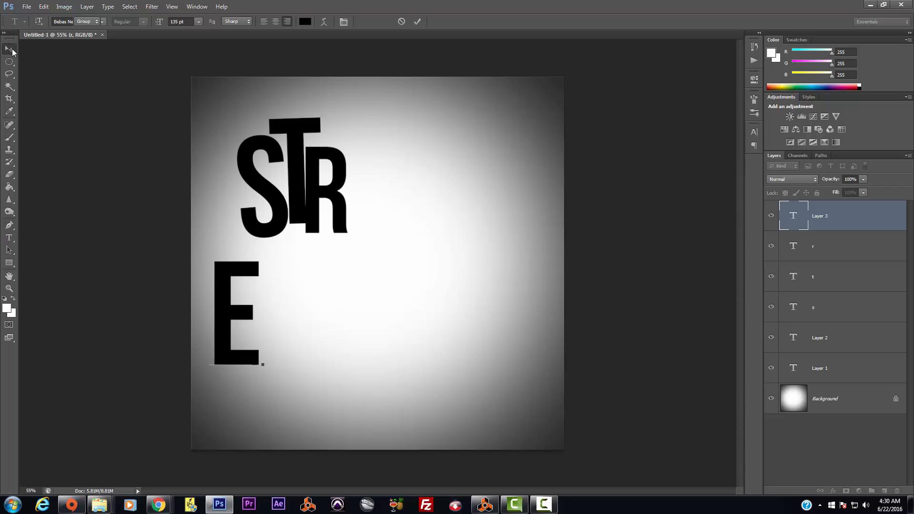
{"action": "left_click_drag", "start_coordinate": [226, 309], "coordinate": [358, 156]}
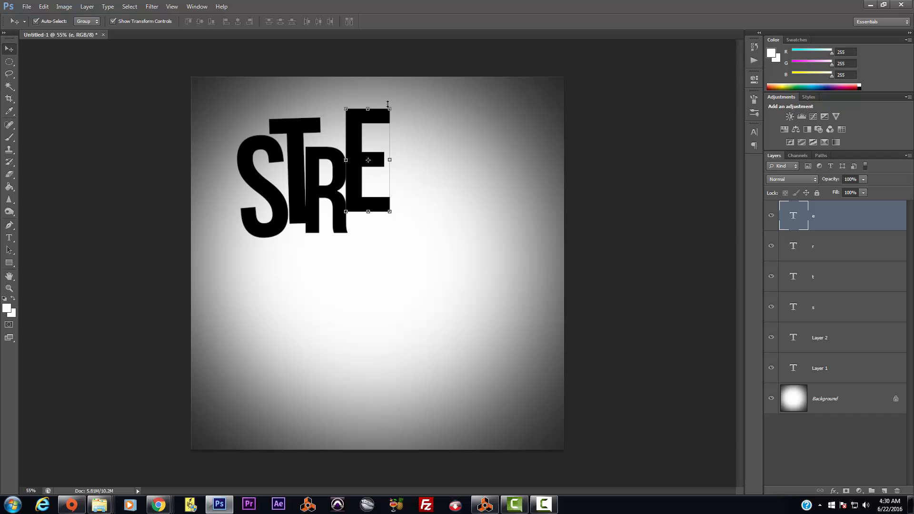
Step: Scale the E to about 80%, tilt it slightly and settle it next to the R
{"action": "left_click", "coordinate": [389, 107]}
{"action": "left_click_drag", "start_coordinate": [389, 107], "coordinate": [369, 118]}
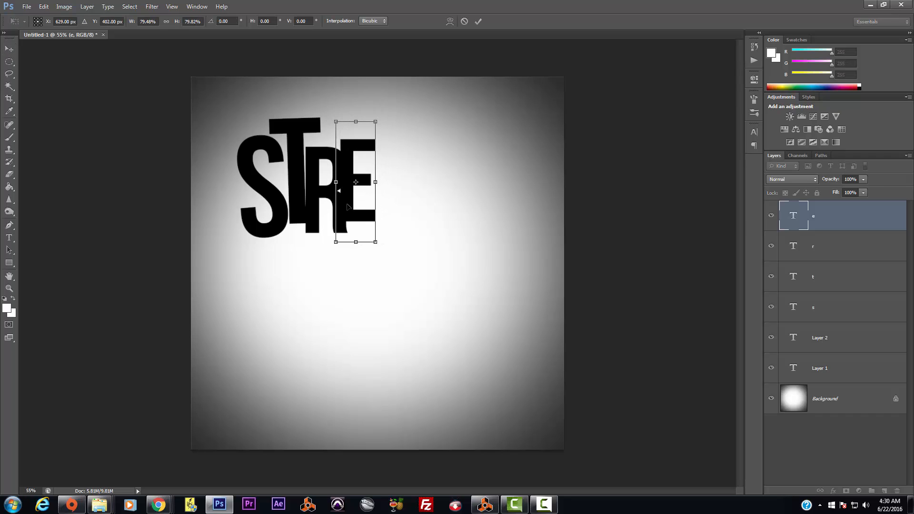
{"action": "left_click_drag", "start_coordinate": [351, 203], "coordinate": [357, 189]}
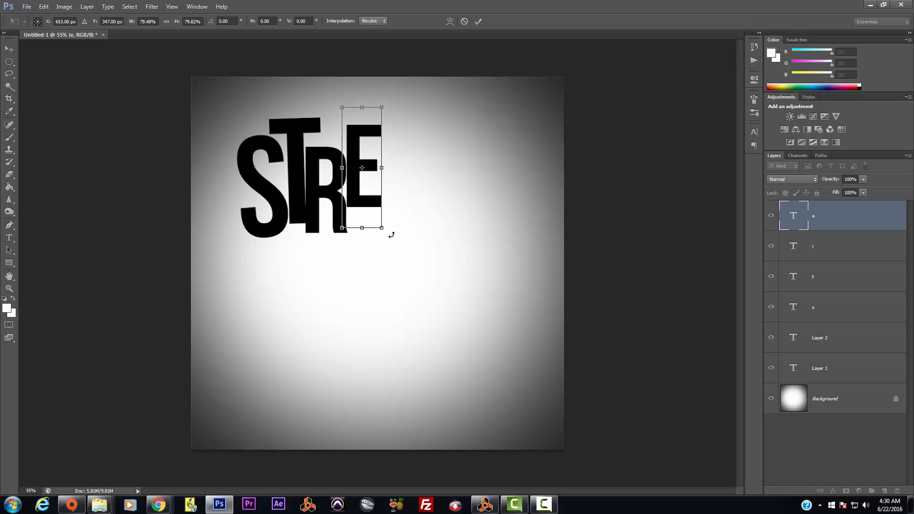
{"action": "left_click_drag", "start_coordinate": [391, 235], "coordinate": [396, 233]}
{"action": "left_click_drag", "start_coordinate": [363, 202], "coordinate": [364, 196]}
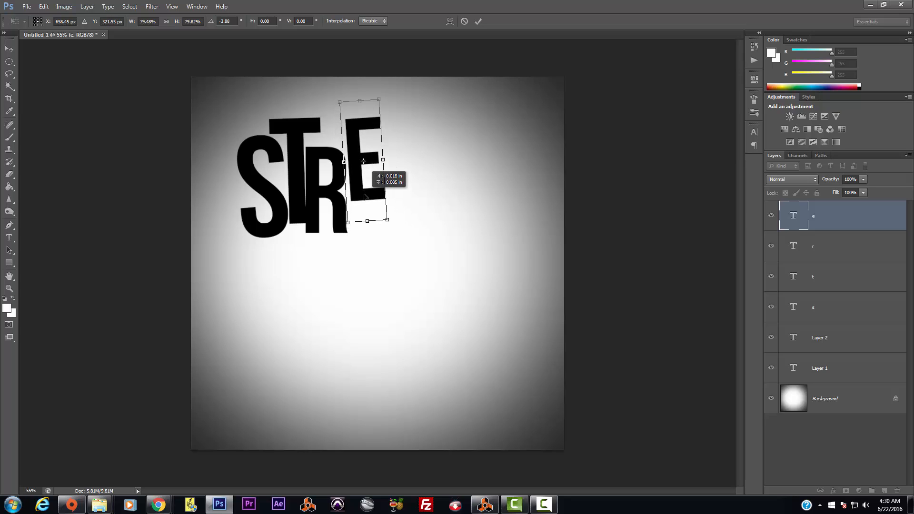
{"action": "left_click_drag", "start_coordinate": [393, 227], "coordinate": [391, 241]}
{"action": "key", "text": "Return"}
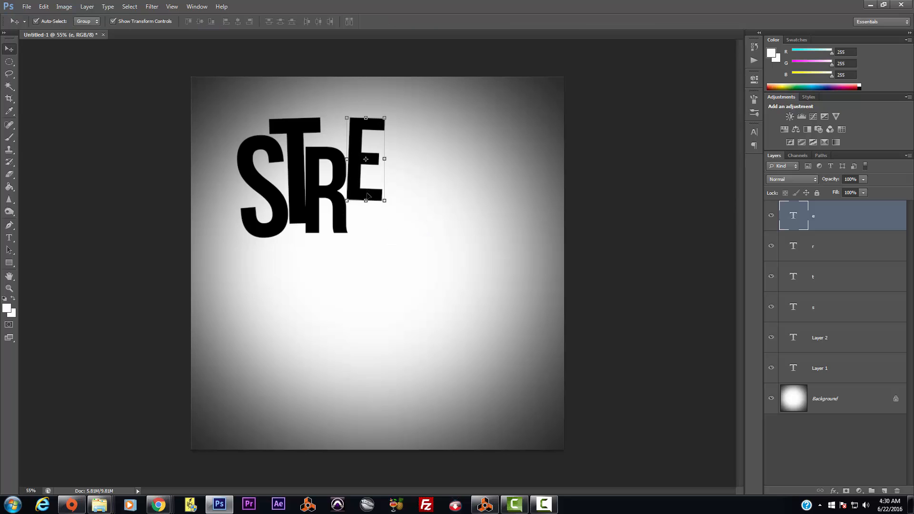
{"action": "left_click_drag", "start_coordinate": [366, 192], "coordinate": [365, 187]}
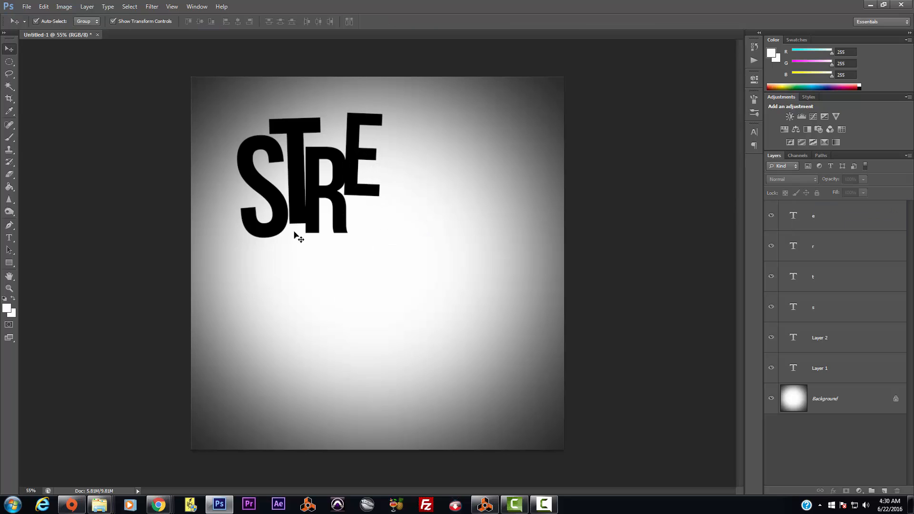
{"action": "left_click", "coordinate": [280, 208]}
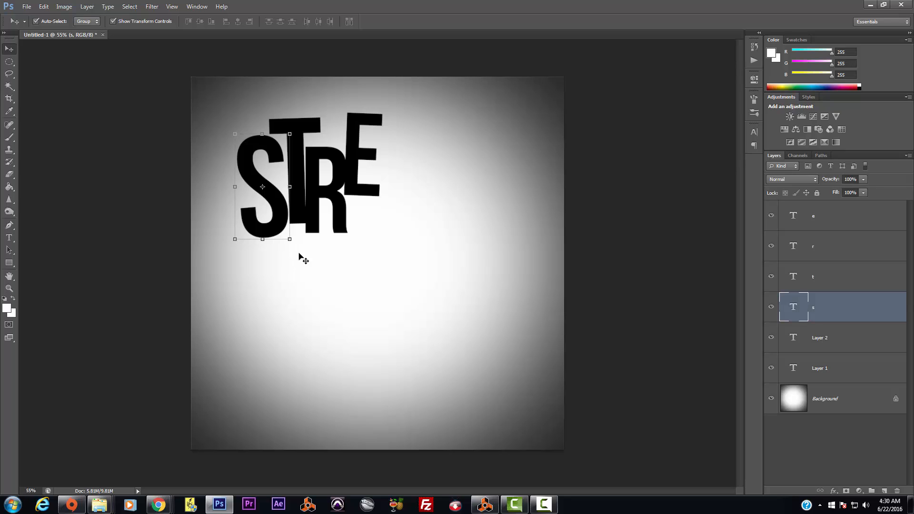
Step: Narrow the S slightly with Free Transform
{"action": "key", "text": "ctrl+t"}
{"action": "left_click_drag", "start_coordinate": [295, 245], "coordinate": [304, 273]}
{"action": "key", "text": "Return"}
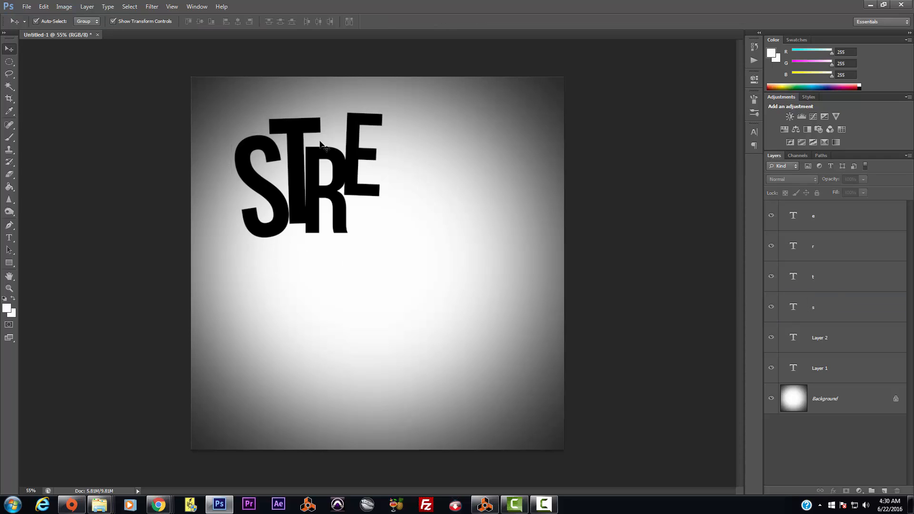
Step: Move the T up and left and tilt it about -2.7°
{"action": "left_click_drag", "start_coordinate": [296, 135], "coordinate": [288, 121]}
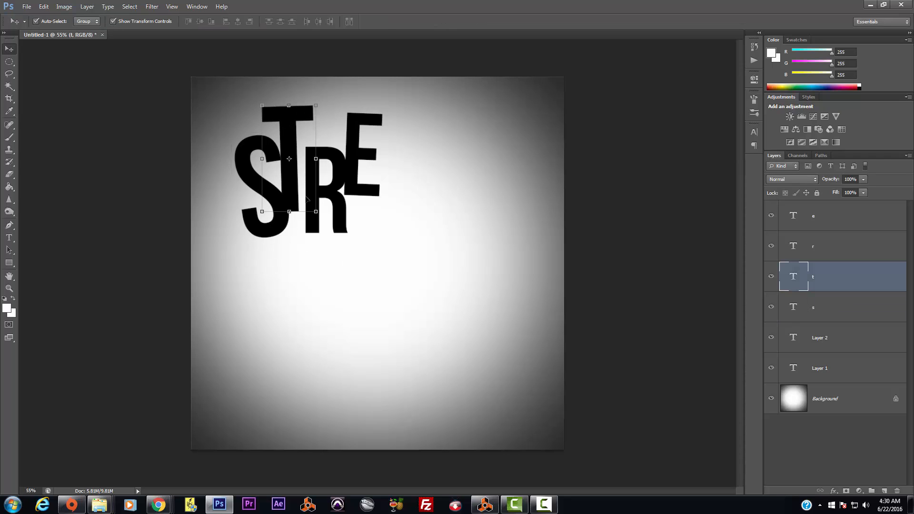
{"action": "left_click", "coordinate": [327, 235]}
{"action": "left_click", "coordinate": [295, 199]}
{"action": "mouse_move", "coordinate": [326, 217]}
{"action": "left_mouse_down"}
{"action": "mouse_move", "coordinate": [347, 220]}
{"action": "mouse_move", "coordinate": [340, 207]}
{"action": "mouse_move", "coordinate": [340, 217]}
{"action": "left_mouse_up"}
{"action": "key", "text": "Return"}
Step: Stretch the R taller to about 113%, then set the E upright against it
{"action": "left_click", "coordinate": [354, 230]}
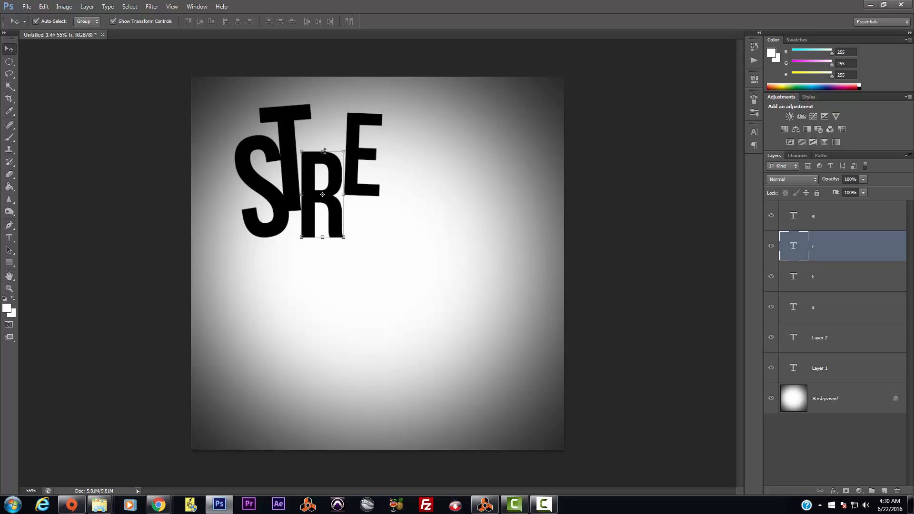
{"action": "left_click_drag", "start_coordinate": [324, 151], "coordinate": [320, 121]}
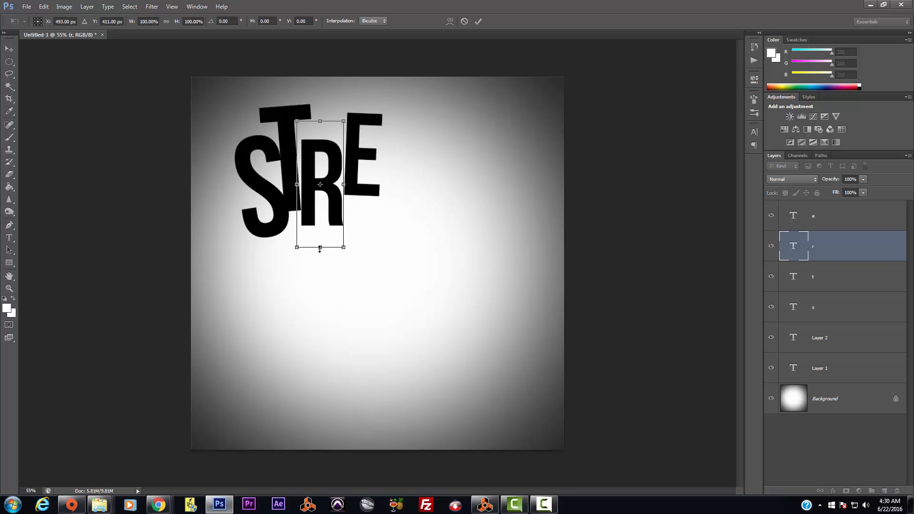
{"action": "left_click_drag", "start_coordinate": [320, 248], "coordinate": [320, 264]}
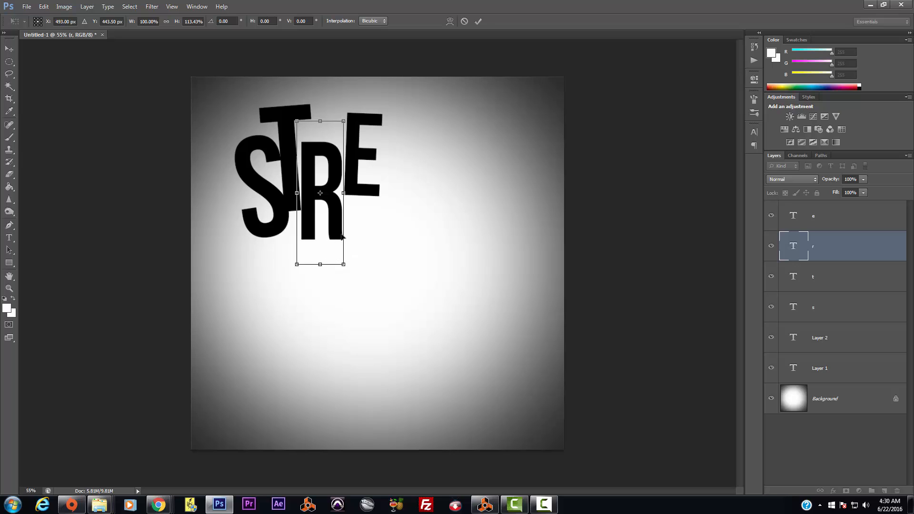
{"action": "key", "text": "Return"}
{"action": "left_click_drag", "start_coordinate": [339, 222], "coordinate": [367, 211]}
{"action": "key", "text": "Return"}
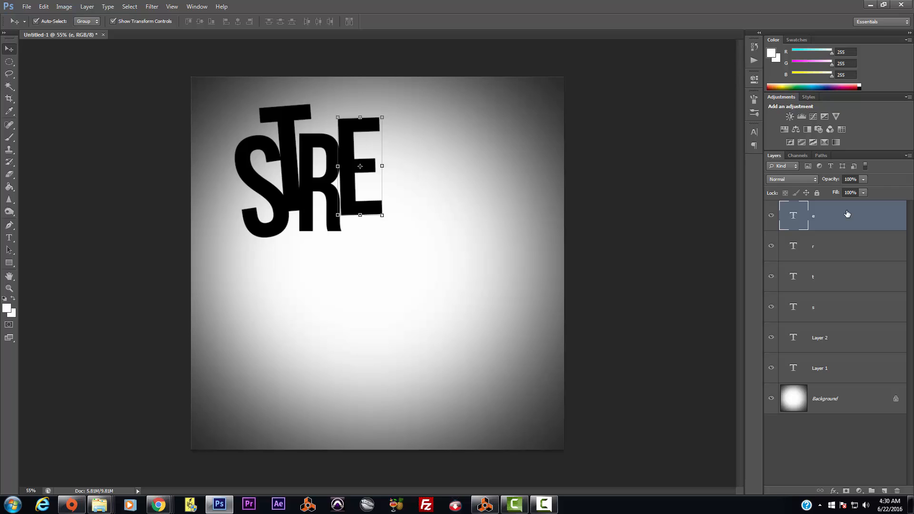
Step: Duplicate the E layer and place the copy upright at about 95%, right of the first E
{"action": "left_click_drag", "start_coordinate": [848, 214], "coordinate": [884, 490]}
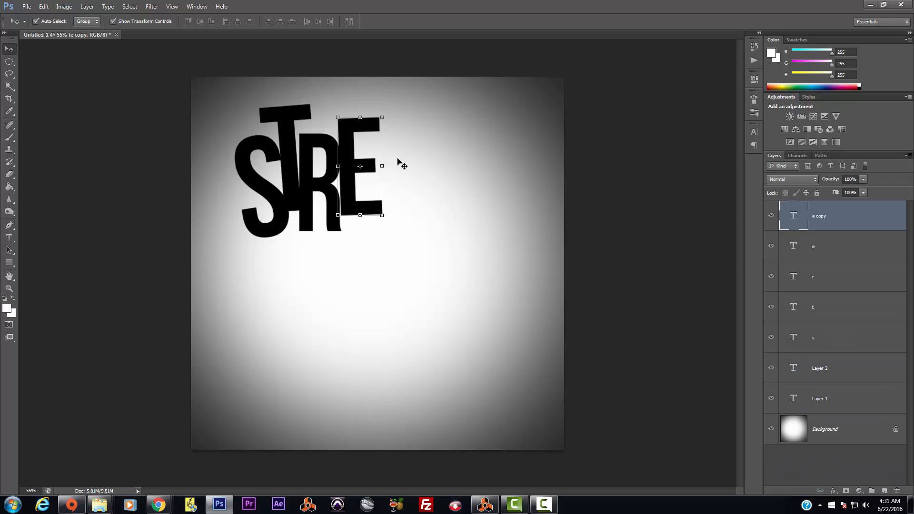
{"action": "left_click_drag", "start_coordinate": [353, 148], "coordinate": [394, 176]}
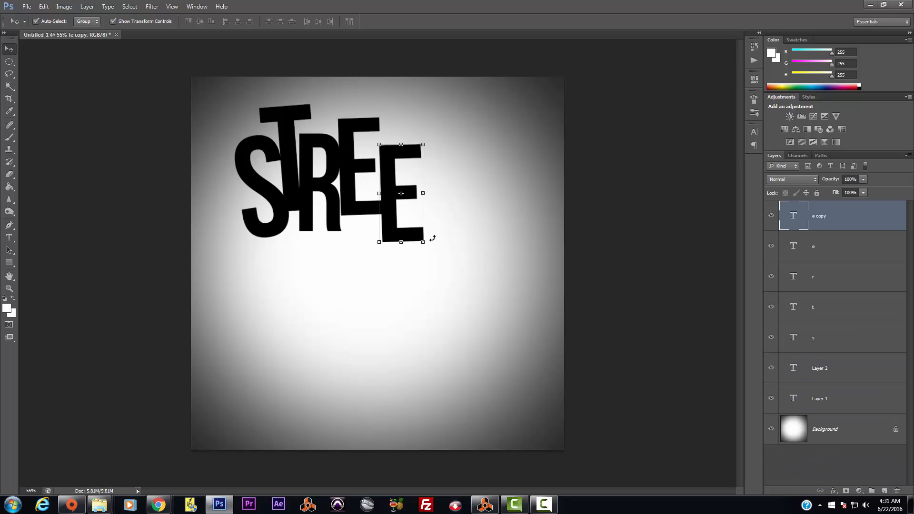
{"action": "left_click_drag", "start_coordinate": [433, 250], "coordinate": [432, 248]}
{"action": "mouse_move", "coordinate": [389, 225]}
{"action": "left_mouse_down"}
{"action": "mouse_move", "coordinate": [388, 206]}
{"action": "mouse_move", "coordinate": [389, 214]}
{"action": "left_mouse_up"}
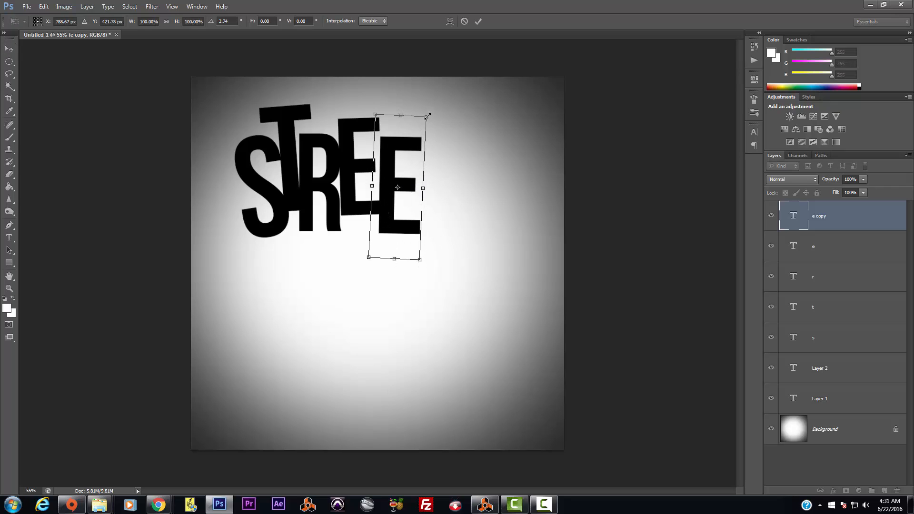
{"action": "left_click_drag", "start_coordinate": [428, 115], "coordinate": [418, 125]}
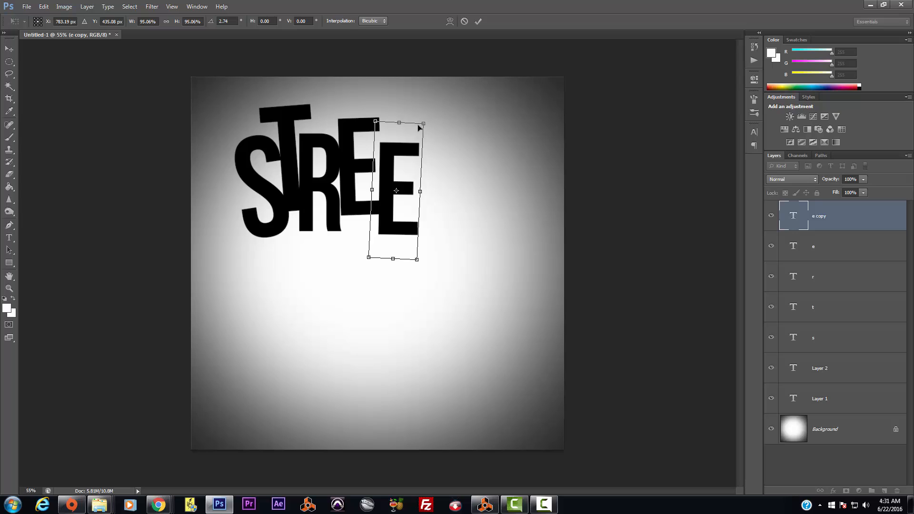
{"action": "key", "text": "Return"}
{"action": "left_click", "coordinate": [288, 130]}
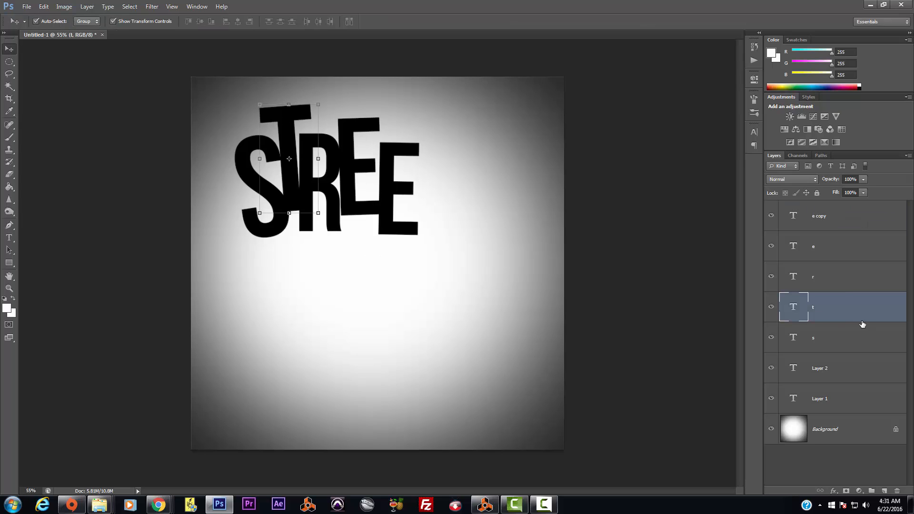
Step: Duplicate the T layer and place the copy after the last E, tilted about 9°
{"action": "left_click_drag", "start_coordinate": [863, 325], "coordinate": [884, 491]}
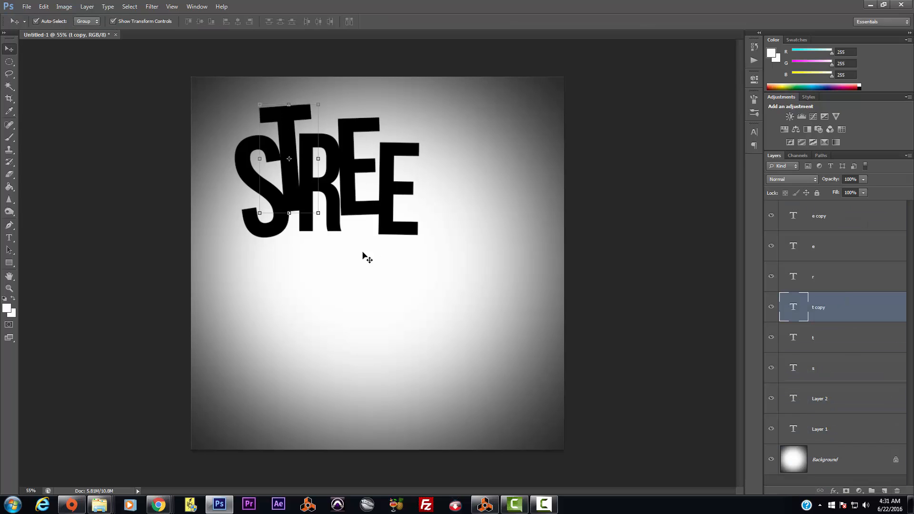
{"action": "left_click_drag", "start_coordinate": [286, 129], "coordinate": [424, 135]}
{"action": "left_click_drag", "start_coordinate": [463, 101], "coordinate": [484, 98]}
{"action": "left_click_drag", "start_coordinate": [433, 149], "coordinate": [457, 168]}
{"action": "left_click_drag", "start_coordinate": [429, 196], "coordinate": [430, 203]}
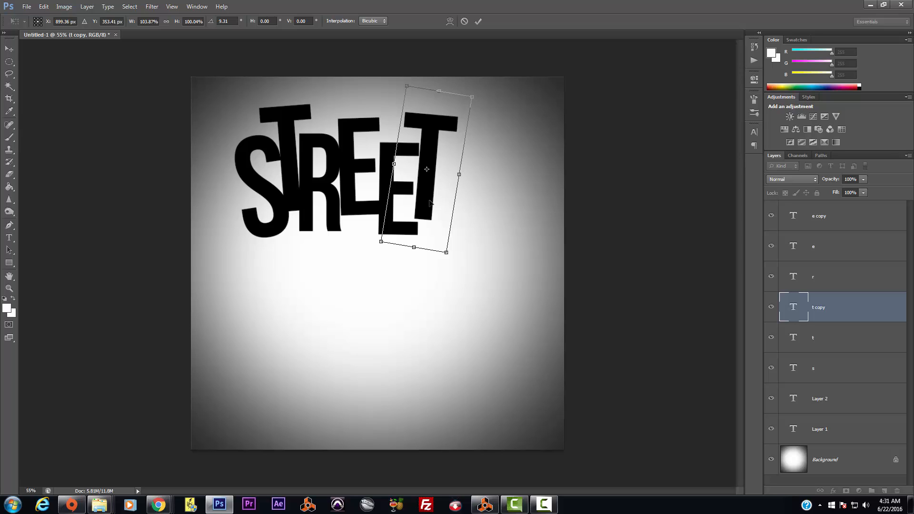
{"action": "key", "text": "Return"}
{"action": "left_click", "coordinate": [8, 238]}
Step: Type an M on a new text layer at the left, below STREET
{"action": "left_click", "coordinate": [223, 299]}
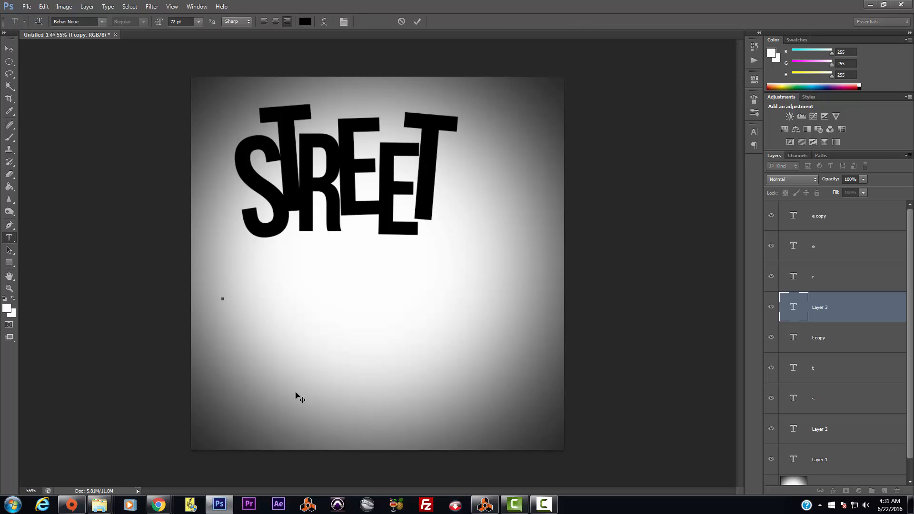
{"action": "type", "text": "m"}
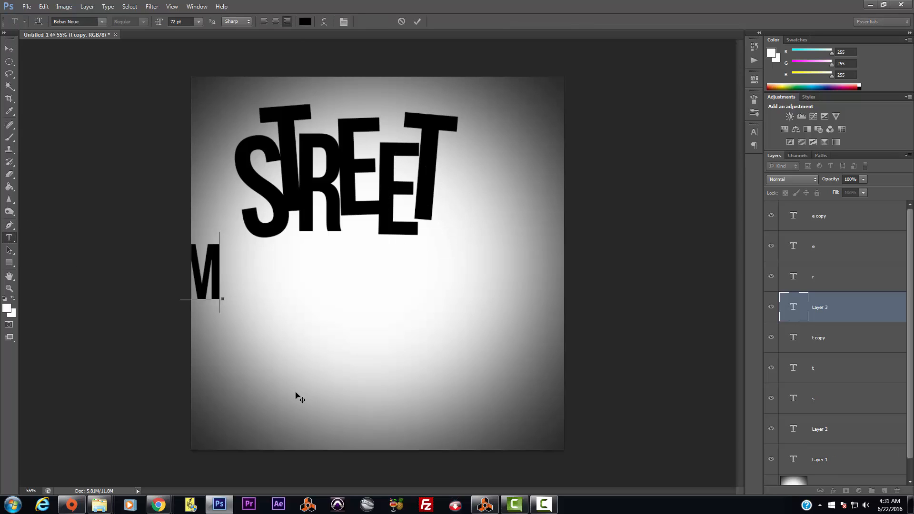
{"action": "left_click", "coordinate": [9, 49]}
Step: Enlarge the M to about 165%, widen it slightly and tilt it about 4° counter-clockwise
{"action": "left_click", "coordinate": [219, 300]}
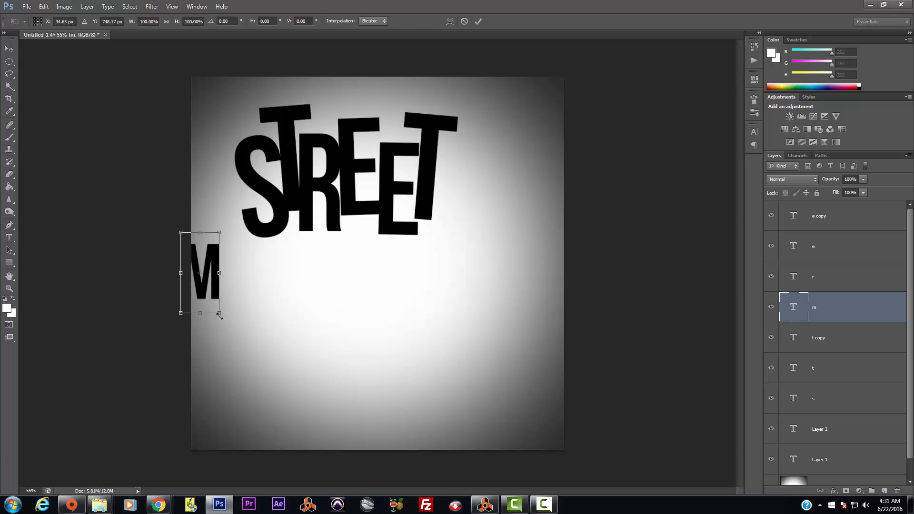
{"action": "left_click_drag", "start_coordinate": [219, 315], "coordinate": [243, 365]}
{"action": "left_click_drag", "start_coordinate": [233, 330], "coordinate": [265, 330]}
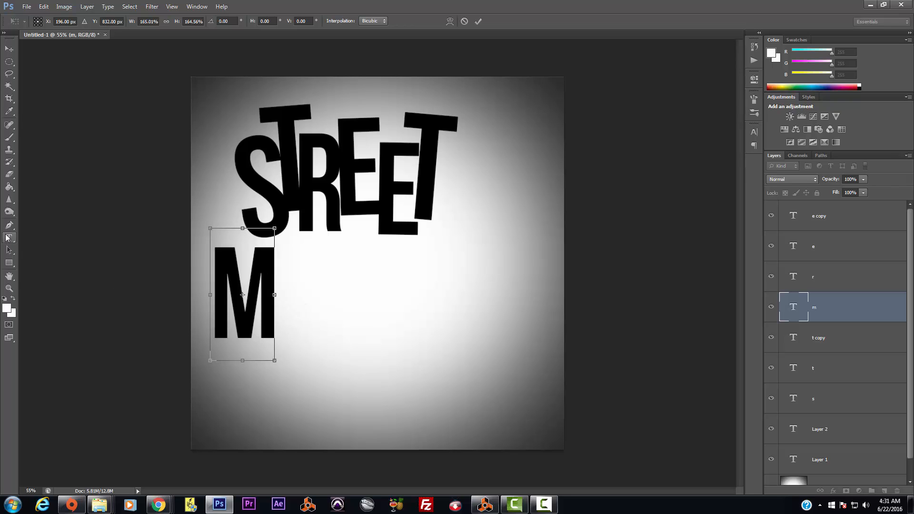
{"action": "left_click", "coordinate": [9, 51]}
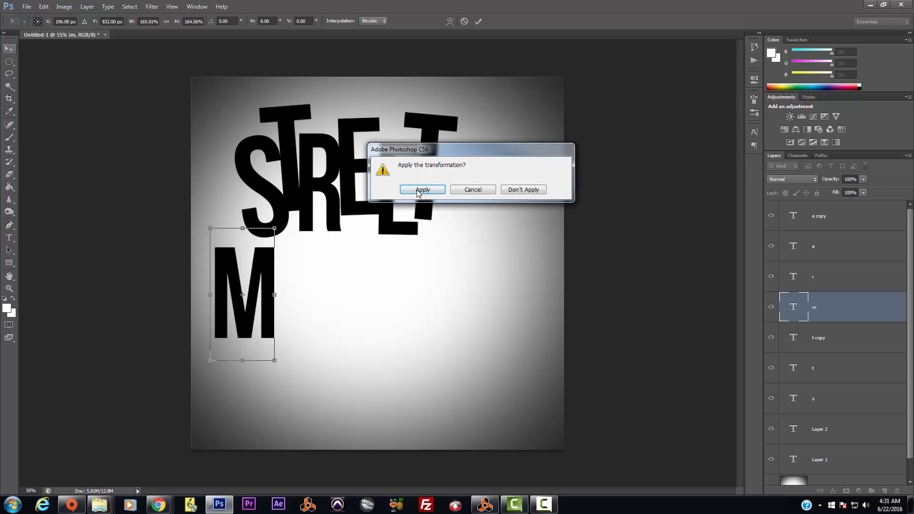
{"action": "left_click", "coordinate": [418, 190]}
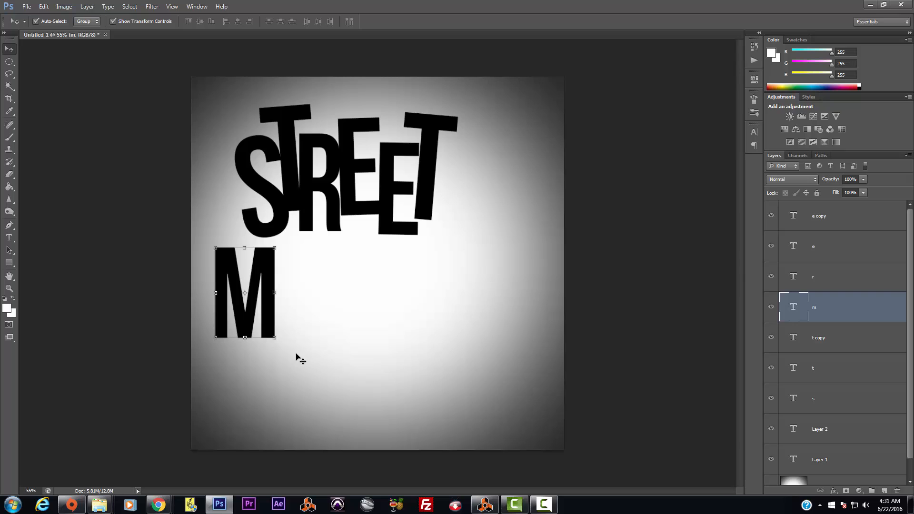
{"action": "left_click_drag", "start_coordinate": [275, 338], "coordinate": [279, 338]}
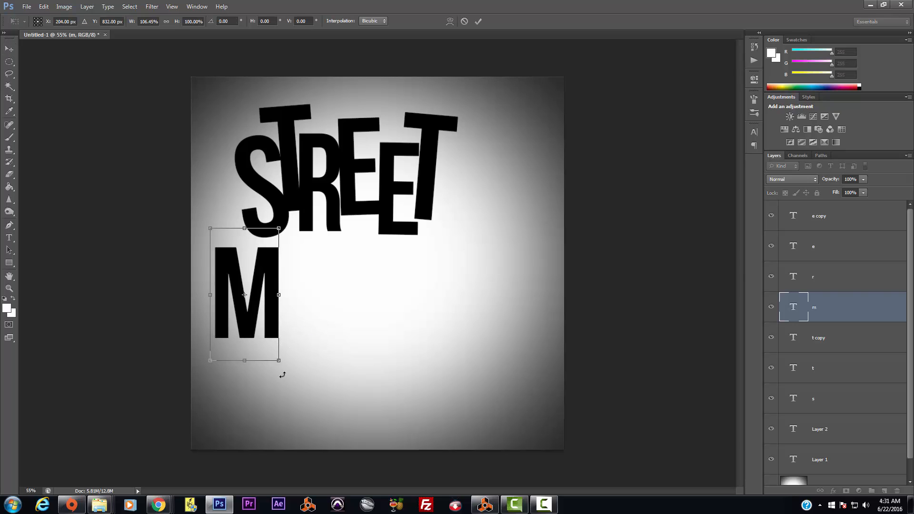
{"action": "left_click_drag", "start_coordinate": [289, 374], "coordinate": [285, 360]}
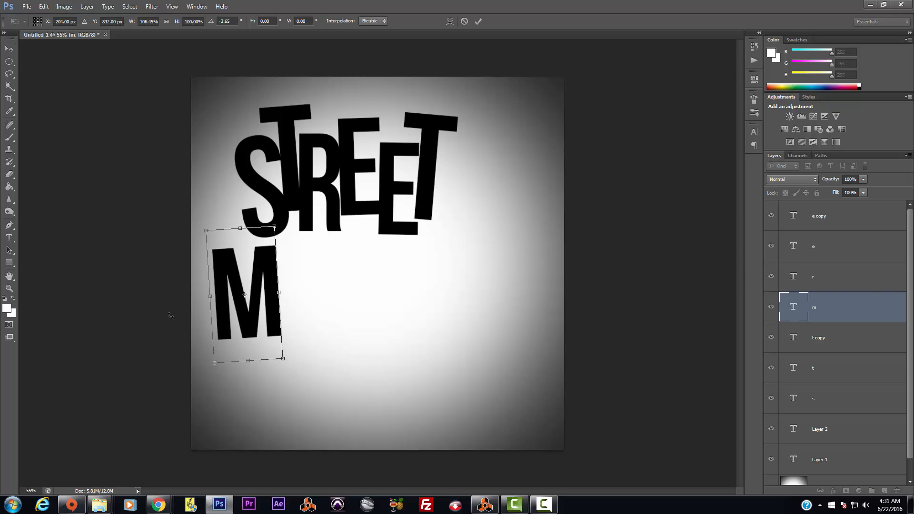
{"action": "key", "text": "Return"}
Step: Add an I beside the M and enlarge it to about 164%
{"action": "left_click", "coordinate": [10, 239]}
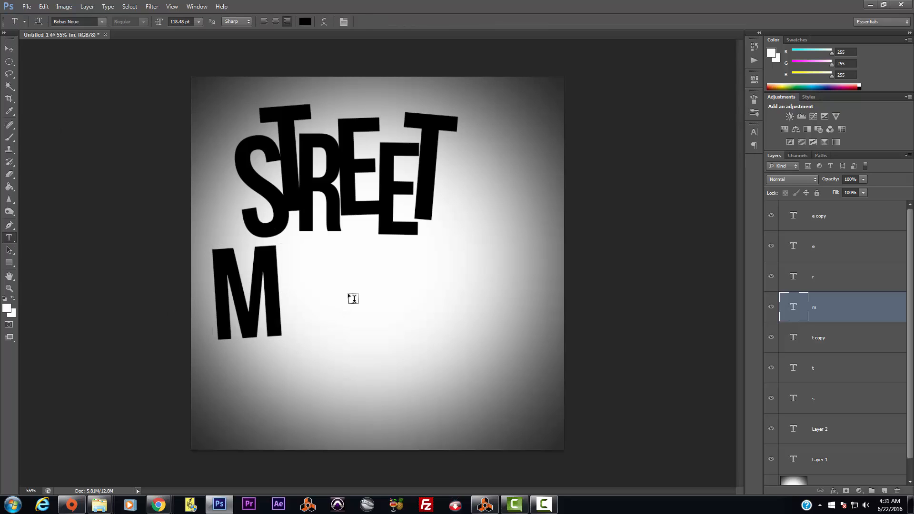
{"action": "left_click", "coordinate": [349, 293]}
{"action": "type", "text": "i"}
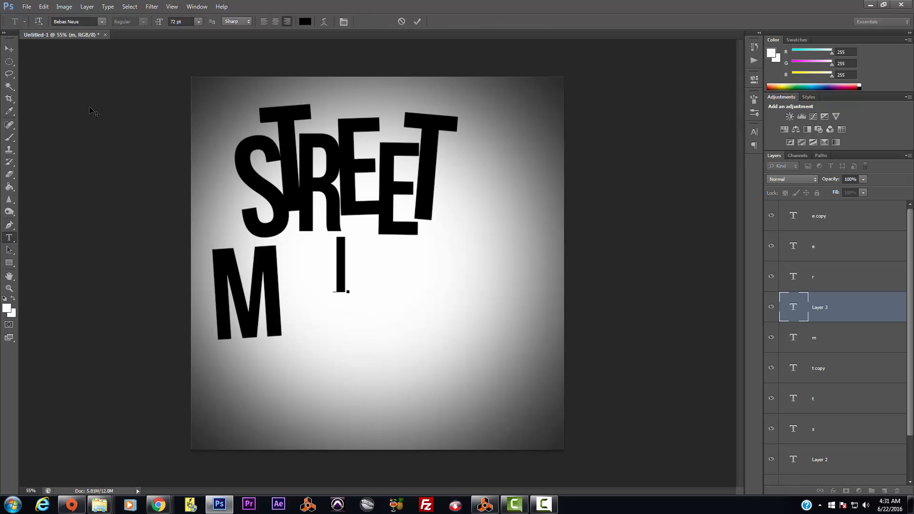
{"action": "left_click", "coordinate": [9, 49]}
{"action": "key", "text": "ctrl+t"}
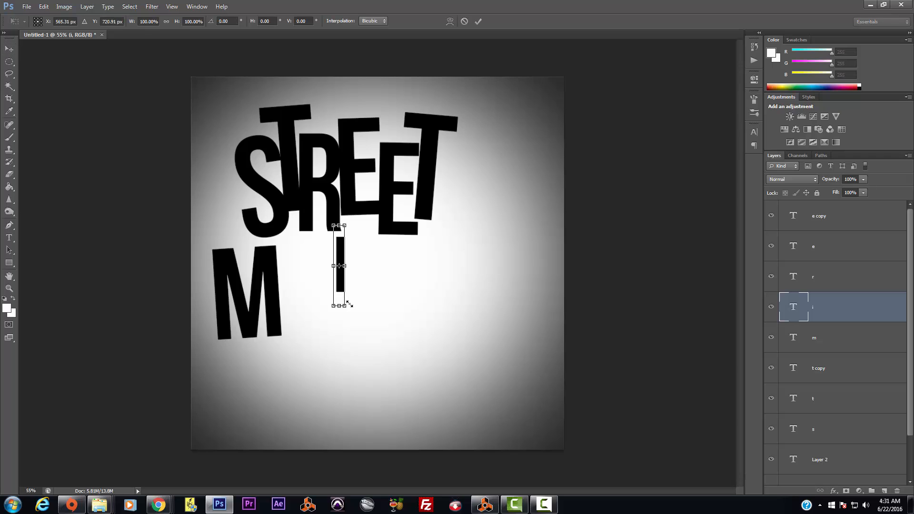
{"action": "left_click_drag", "start_coordinate": [346, 308], "coordinate": [291, 310]}
{"action": "key", "text": "Return"}
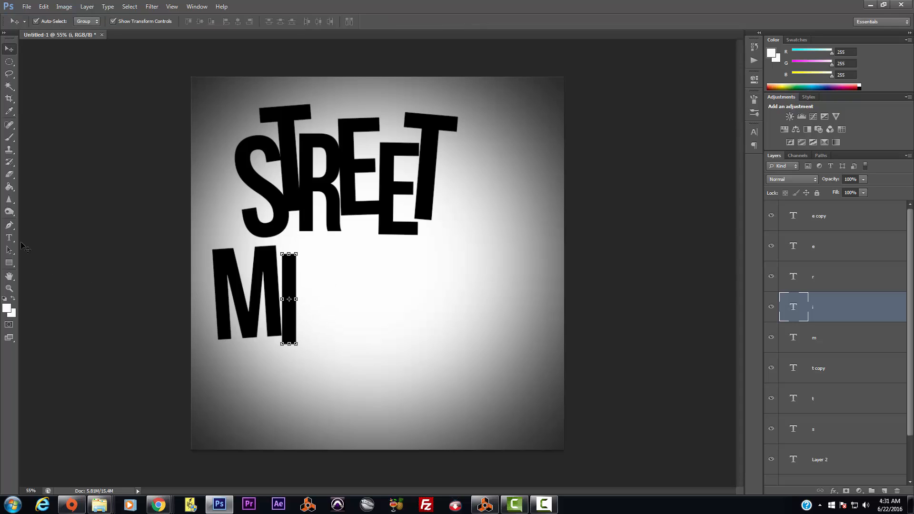
Step: Add an X after the I, enlarged to about 200% and aligned beside it
{"action": "key", "text": "t"}
{"action": "left_click", "coordinate": [322, 313]}
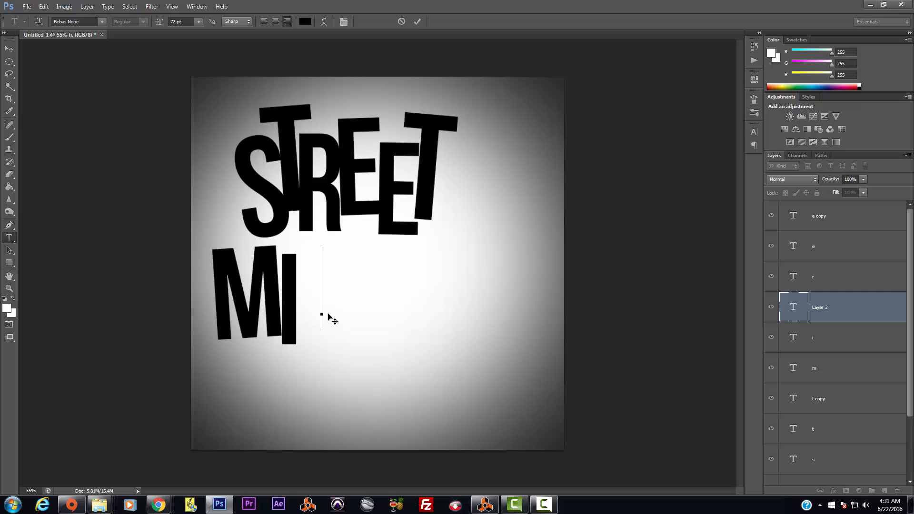
{"action": "type", "text": "x"}
{"action": "left_click", "coordinate": [9, 49]}
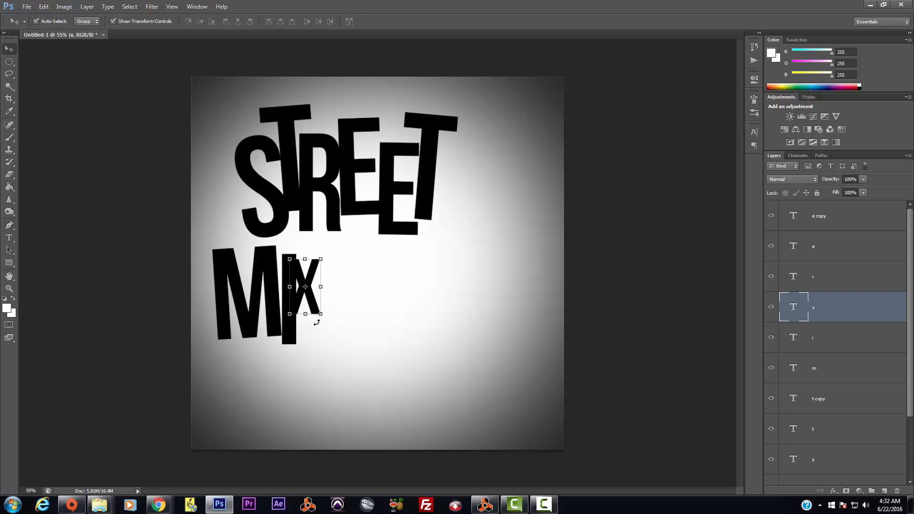
{"action": "key", "text": "ctrl+t"}
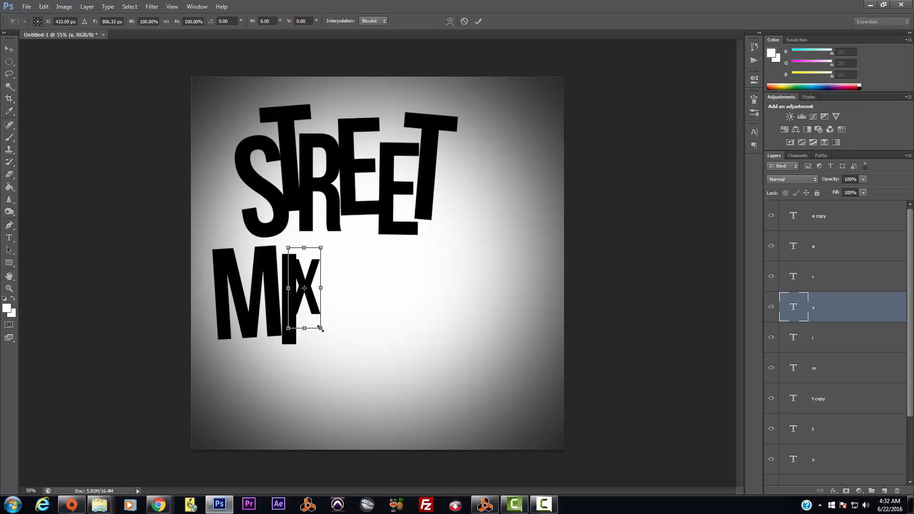
{"action": "left_click_drag", "start_coordinate": [320, 328], "coordinate": [353, 409]}
{"action": "left_click_drag", "start_coordinate": [339, 368], "coordinate": [340, 336]}
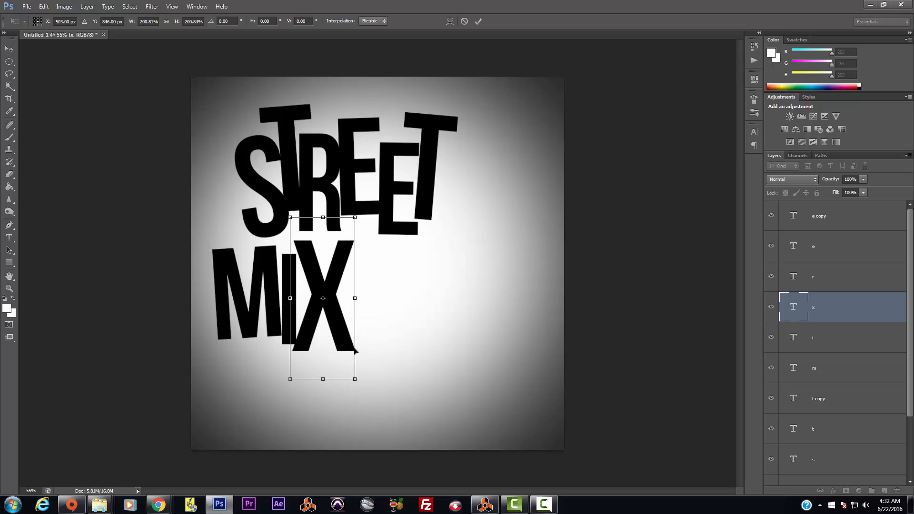
{"action": "key", "text": "Return"}
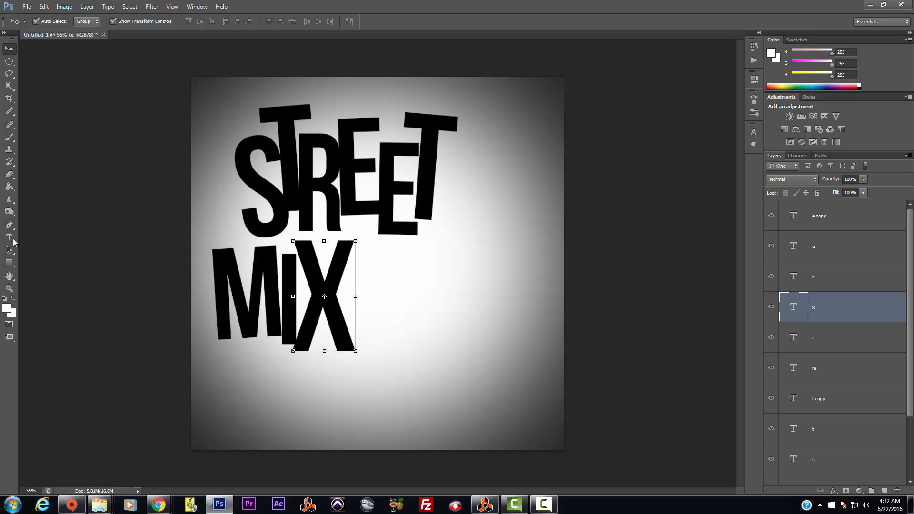
{"action": "left_click", "coordinate": [11, 238]}
{"action": "left_click", "coordinate": [358, 293]}
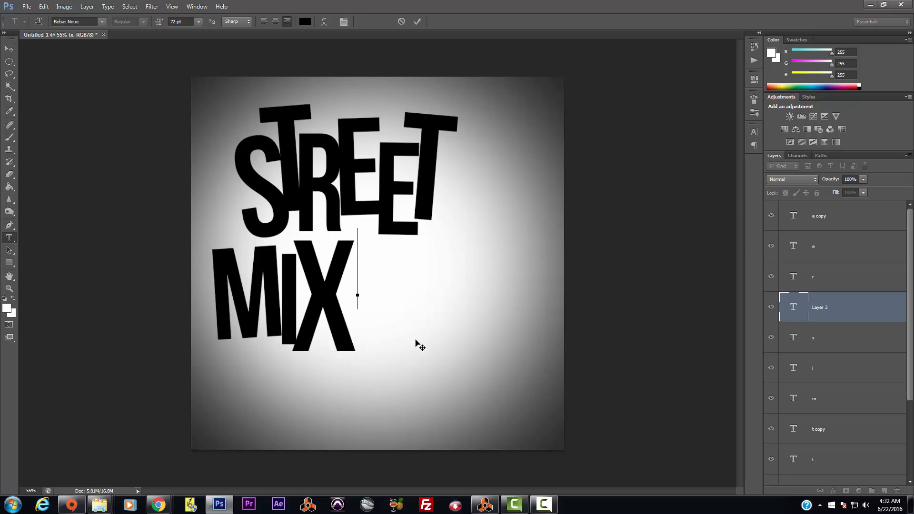
Step: Add a T after the X, enlarged to about 187% and tilted about 2.4° clockwise
{"action": "type", "text": "t"}
{"action": "left_click", "coordinate": [10, 49]}
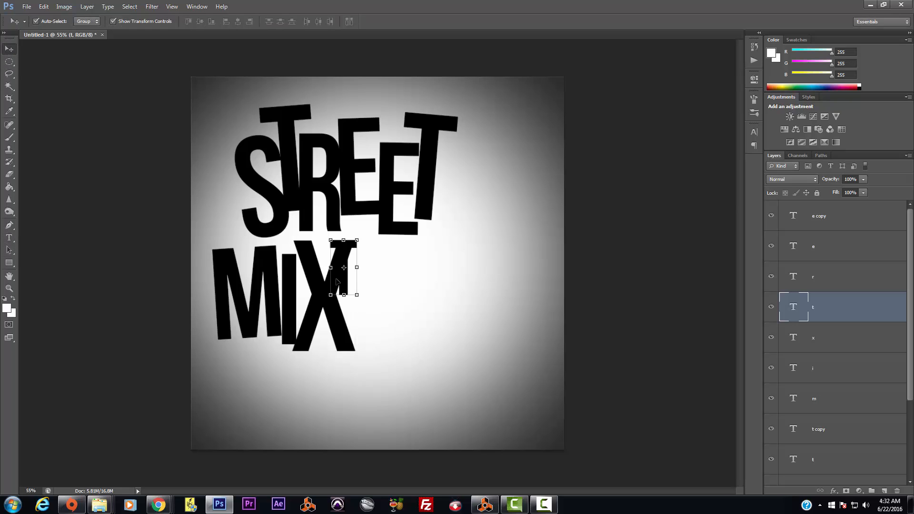
{"action": "left_click", "coordinate": [362, 298]}
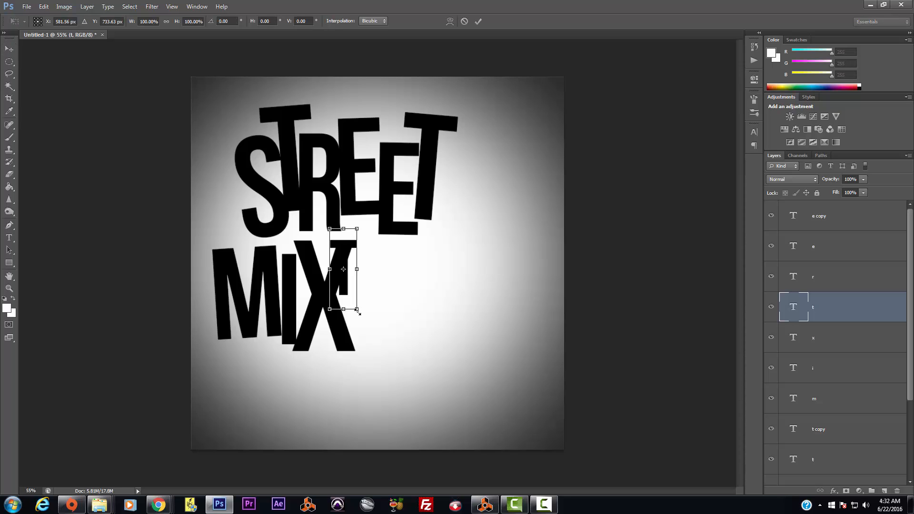
{"action": "left_click_drag", "start_coordinate": [359, 313], "coordinate": [406, 376]}
{"action": "mouse_move", "coordinate": [359, 346]}
{"action": "left_mouse_down"}
{"action": "mouse_move", "coordinate": [367, 336]}
{"action": "mouse_move", "coordinate": [376, 343]}
{"action": "left_mouse_up"}
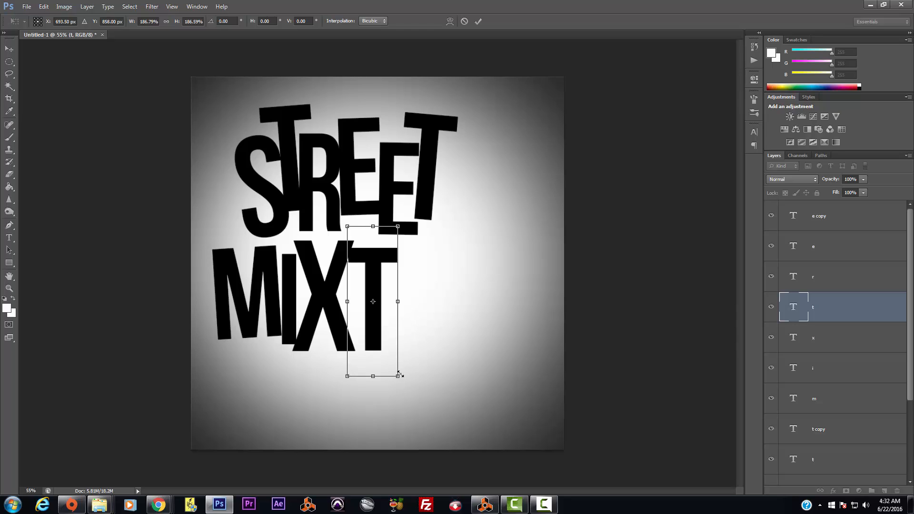
{"action": "left_click_drag", "start_coordinate": [403, 388], "coordinate": [401, 385]}
{"action": "key", "text": "Return"}
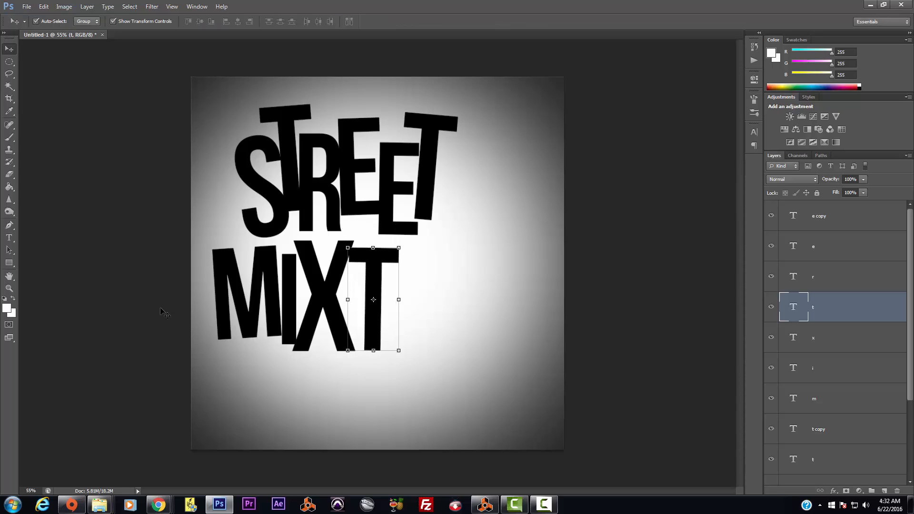
Step: Add an A enlarged to about 172%, tilted slightly counter-clockwise and tucked against the T
{"action": "left_click", "coordinate": [9, 238]}
{"action": "left_click", "coordinate": [461, 334]}
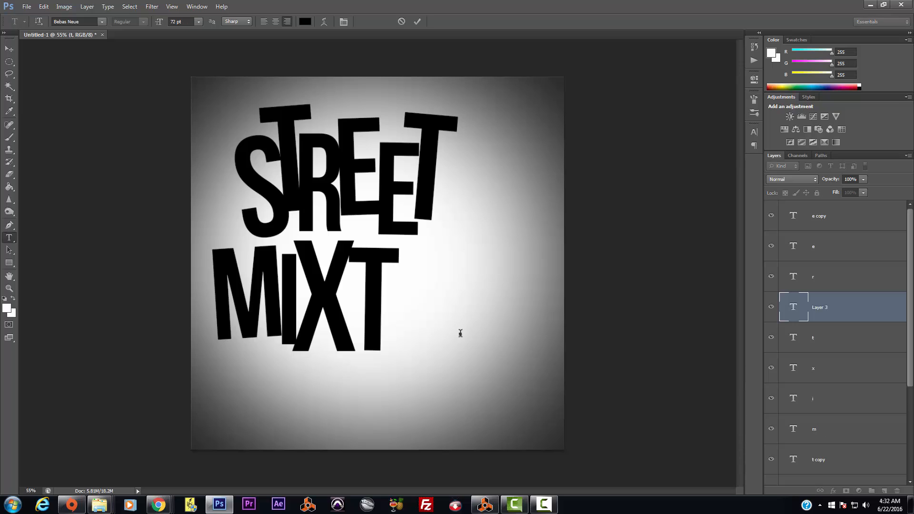
{"action": "type", "text": "a"}
{"action": "left_click", "coordinate": [8, 49]}
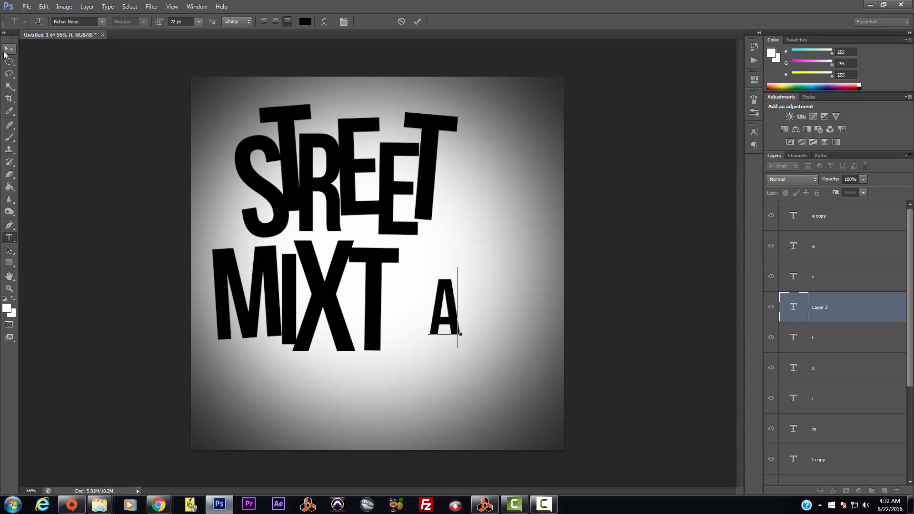
{"action": "left_click", "coordinate": [459, 279]}
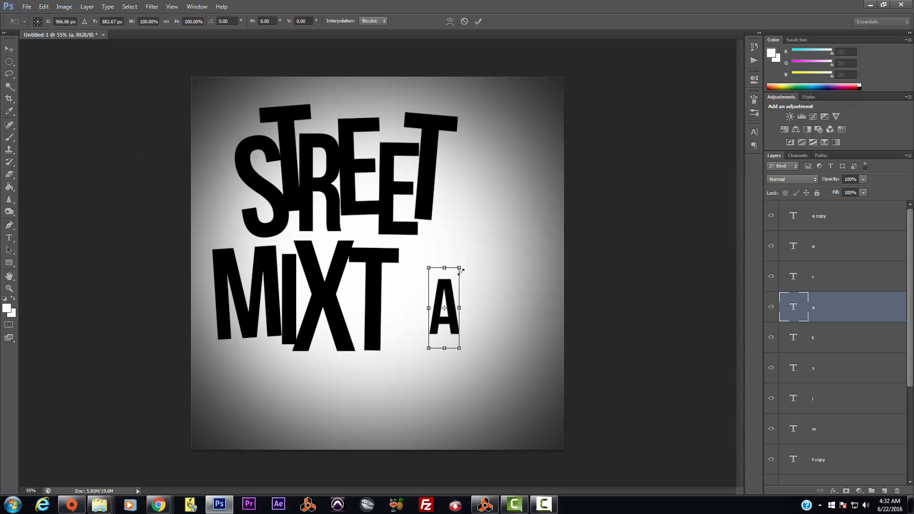
{"action": "left_click_drag", "start_coordinate": [475, 251], "coordinate": [482, 202]}
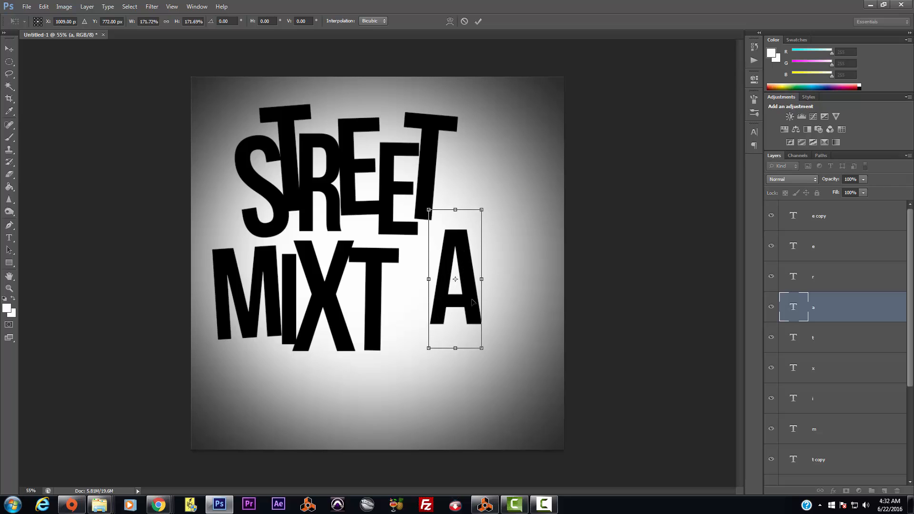
{"action": "left_click_drag", "start_coordinate": [472, 300], "coordinate": [420, 345]}
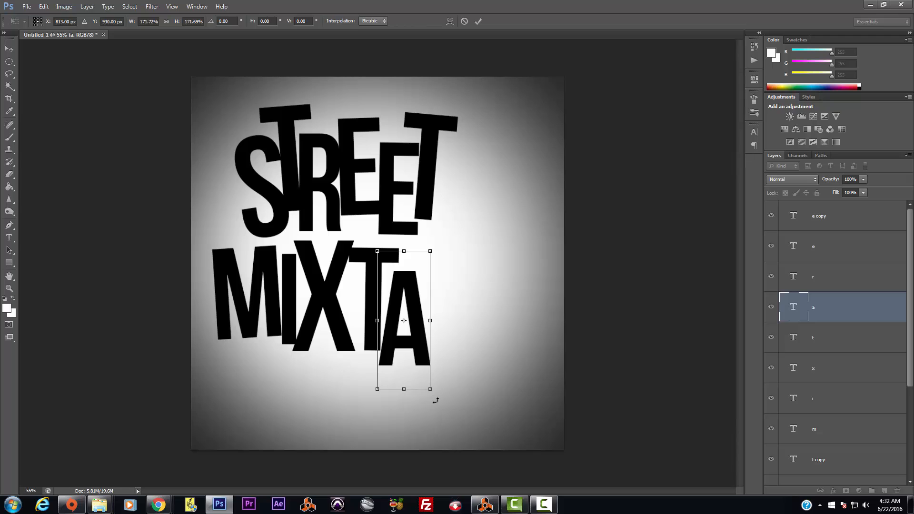
{"action": "left_click_drag", "start_coordinate": [437, 412], "coordinate": [440, 407]}
{"action": "key", "text": "Return"}
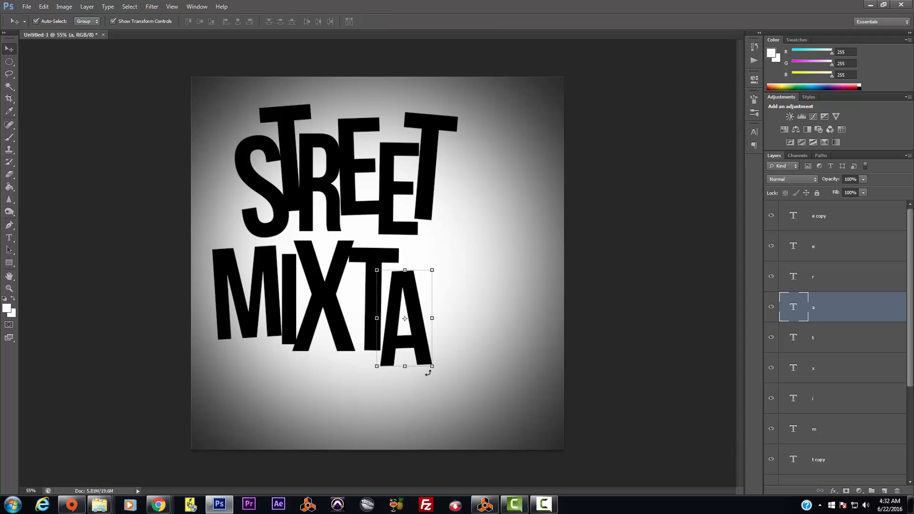
{"action": "left_click_drag", "start_coordinate": [421, 353], "coordinate": [418, 350]}
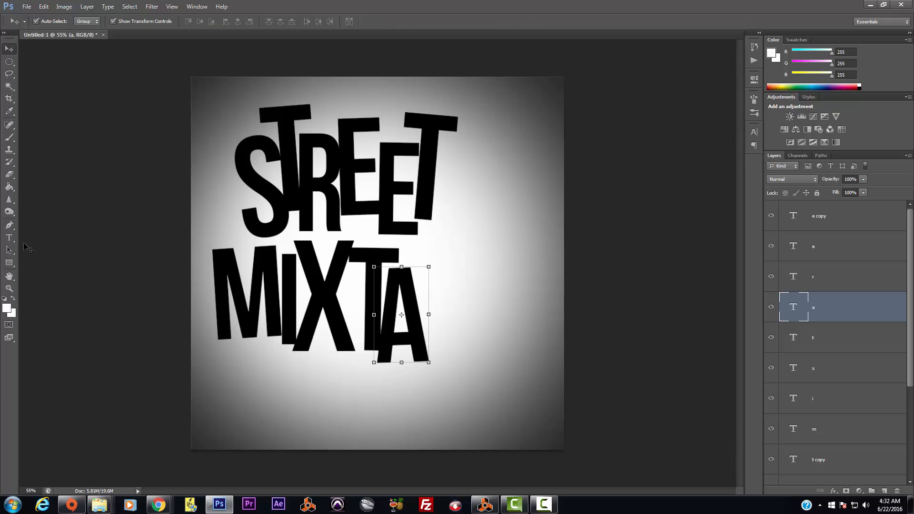
{"action": "left_click", "coordinate": [9, 237]}
{"action": "left_click", "coordinate": [249, 397]}
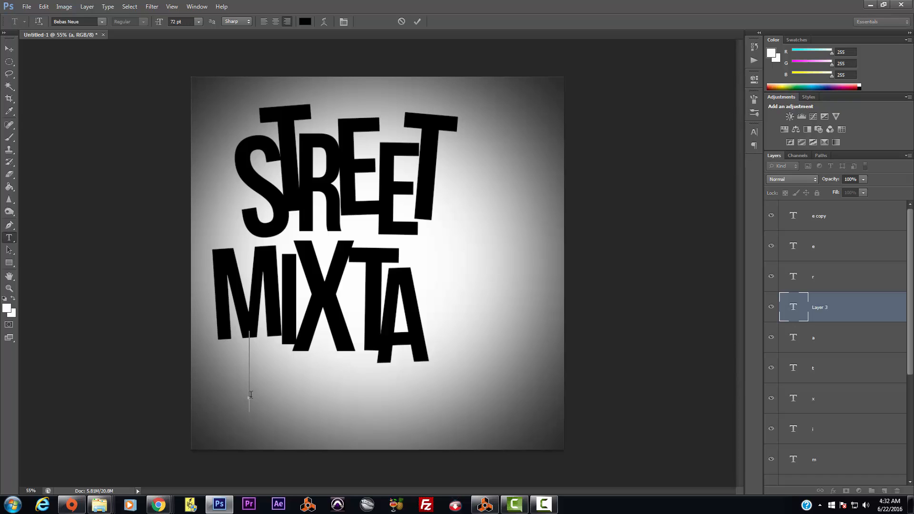
Step: Add a P on its own layer, enlarged and placed after MIXTA
{"action": "type", "text": "P"}
{"action": "left_click", "coordinate": [9, 48]}
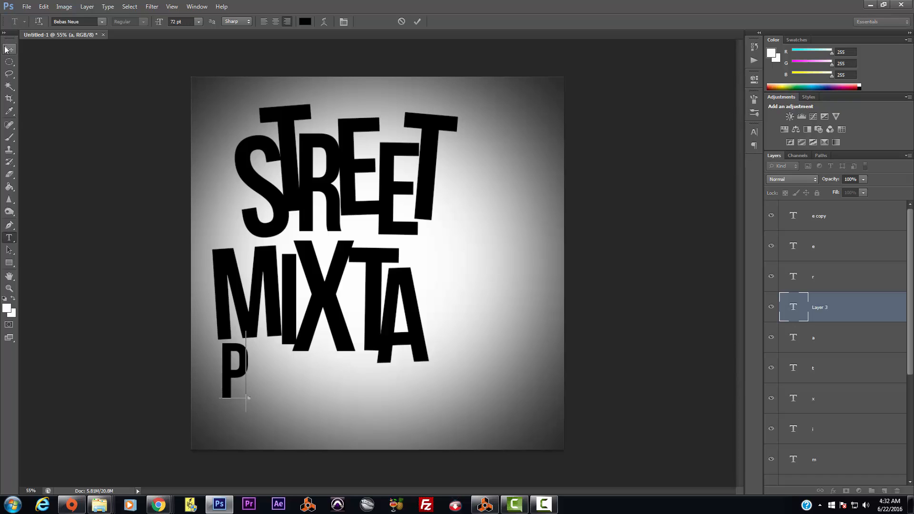
{"action": "left_click", "coordinate": [250, 400]}
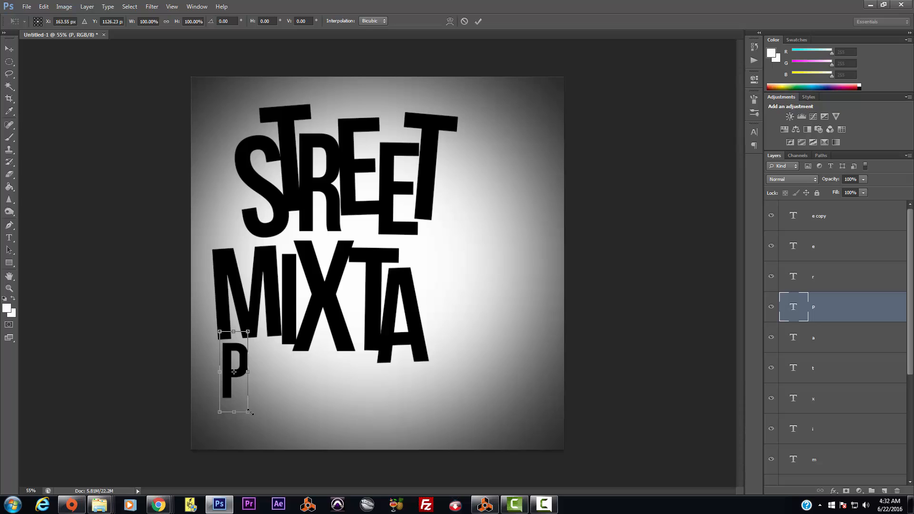
{"action": "left_click_drag", "start_coordinate": [250, 412], "coordinate": [452, 293]}
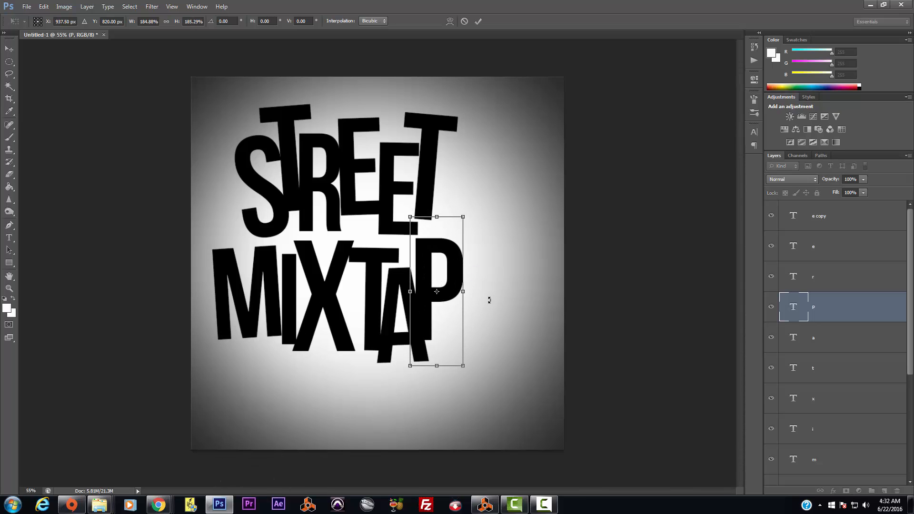
{"action": "key", "text": "Return"}
Step: Add an E after the P, enlarged to about 147% and tilted about 3.6° counter-clockwise
{"action": "left_click", "coordinate": [9, 238]}
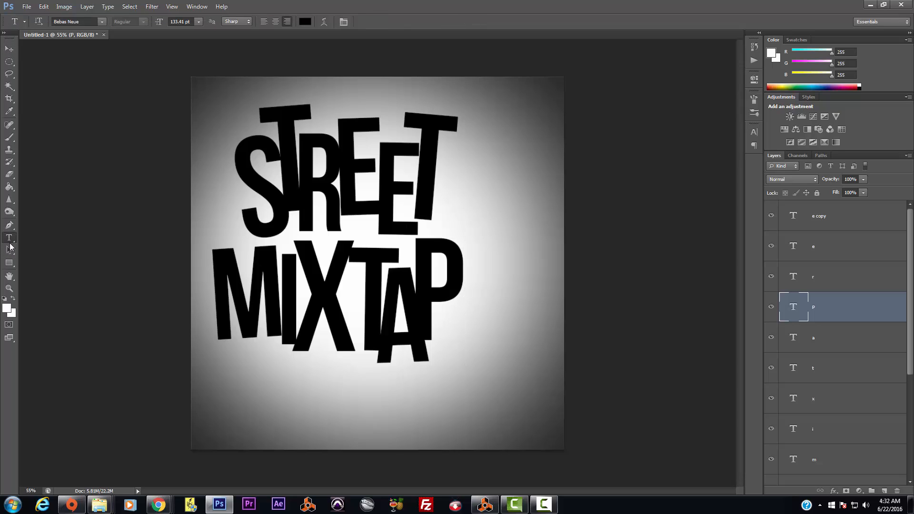
{"action": "left_click", "coordinate": [282, 407]}
{"action": "type", "text": "E"}
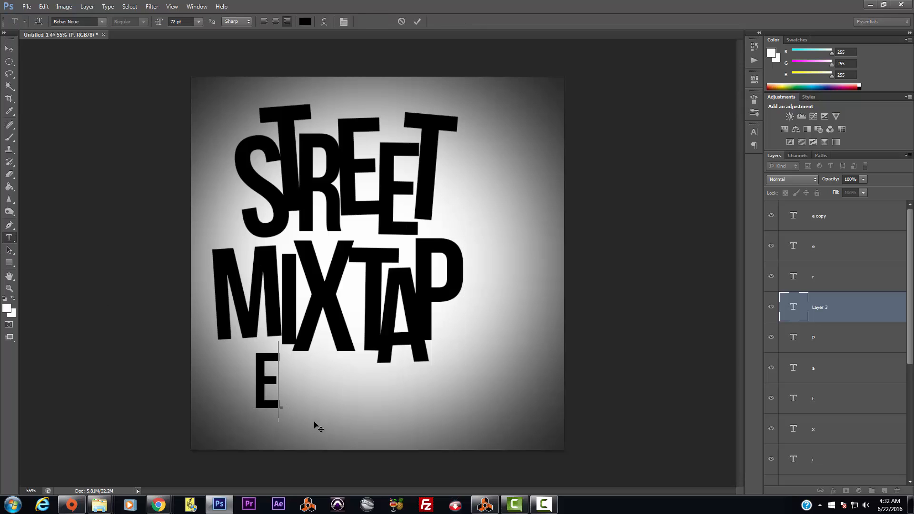
{"action": "left_click", "coordinate": [9, 49]}
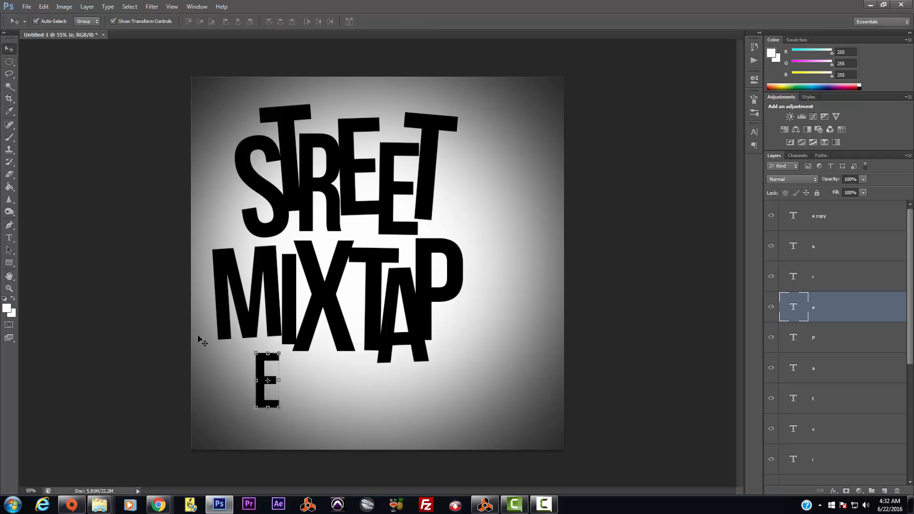
{"action": "left_click", "coordinate": [279, 352]}
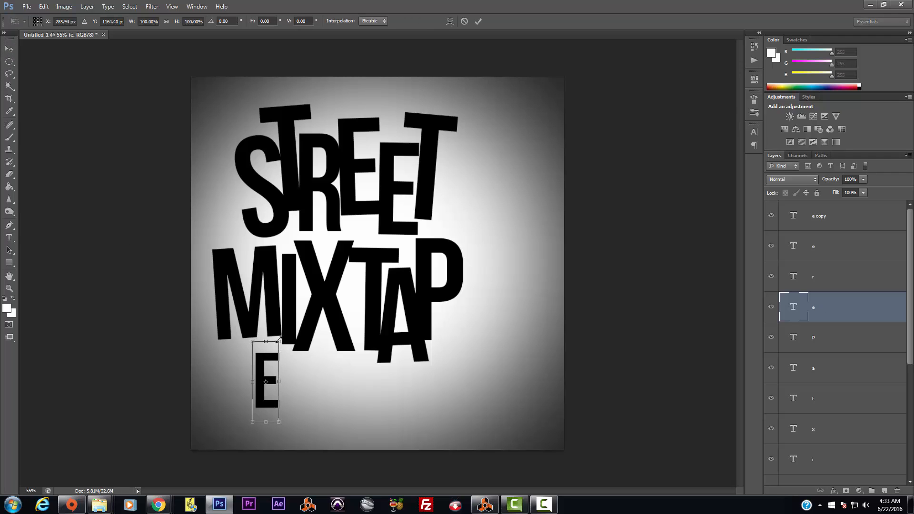
{"action": "left_click_drag", "start_coordinate": [280, 341], "coordinate": [291, 303]}
{"action": "left_click_drag", "start_coordinate": [262, 396], "coordinate": [467, 334]}
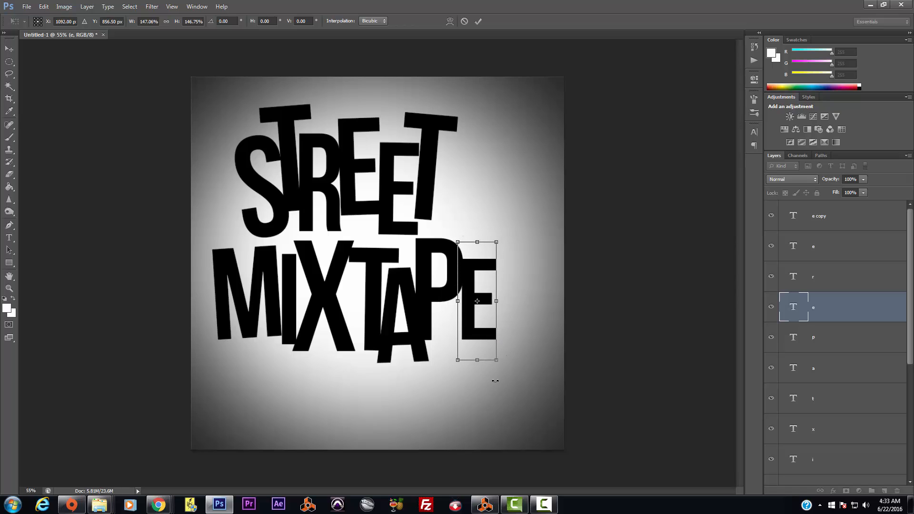
{"action": "left_click_drag", "start_coordinate": [502, 372], "coordinate": [506, 370]}
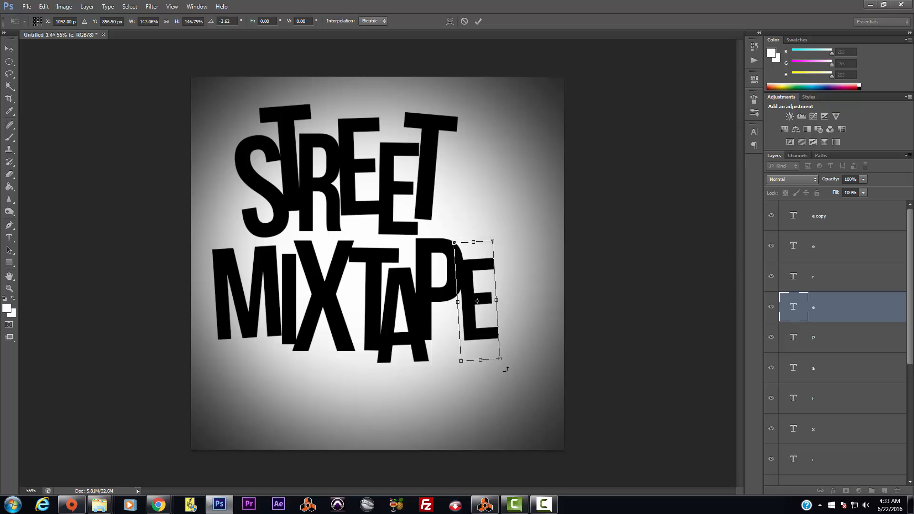
{"action": "key", "text": "Return"}
Step: Enlarge the E slightly, tilt it about 3° clockwise and nudge it into place
{"action": "key", "text": "ctrl+t"}
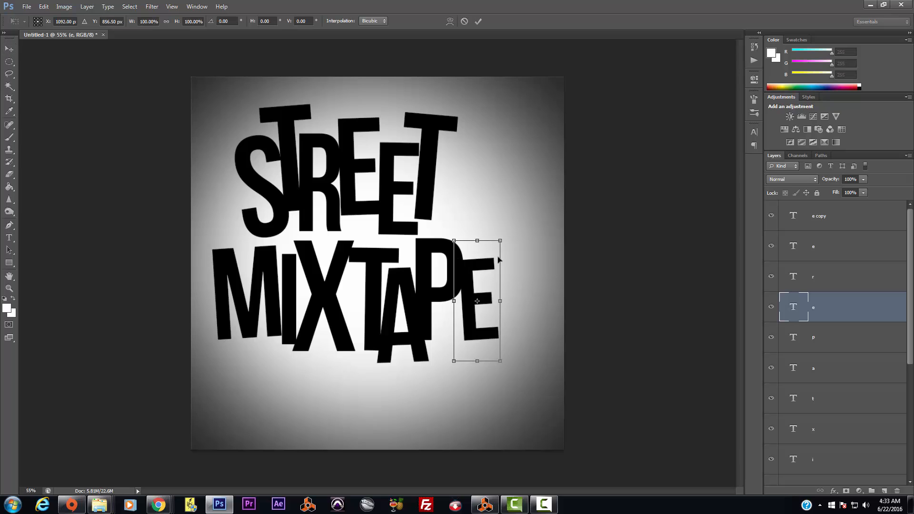
{"action": "left_click_drag", "start_coordinate": [502, 237], "coordinate": [510, 216]}
{"action": "left_click_drag", "start_coordinate": [475, 316], "coordinate": [472, 340]}
{"action": "left_click_drag", "start_coordinate": [517, 392], "coordinate": [515, 397]}
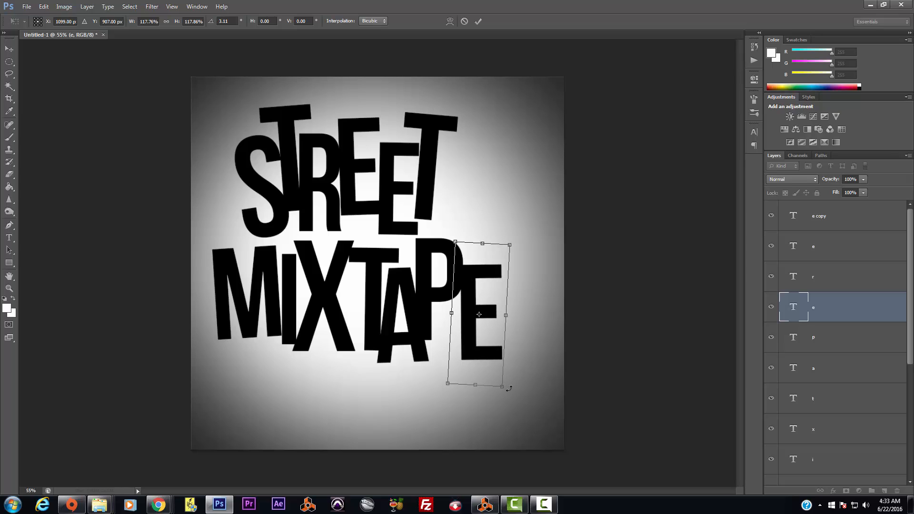
{"action": "key", "text": "Return"}
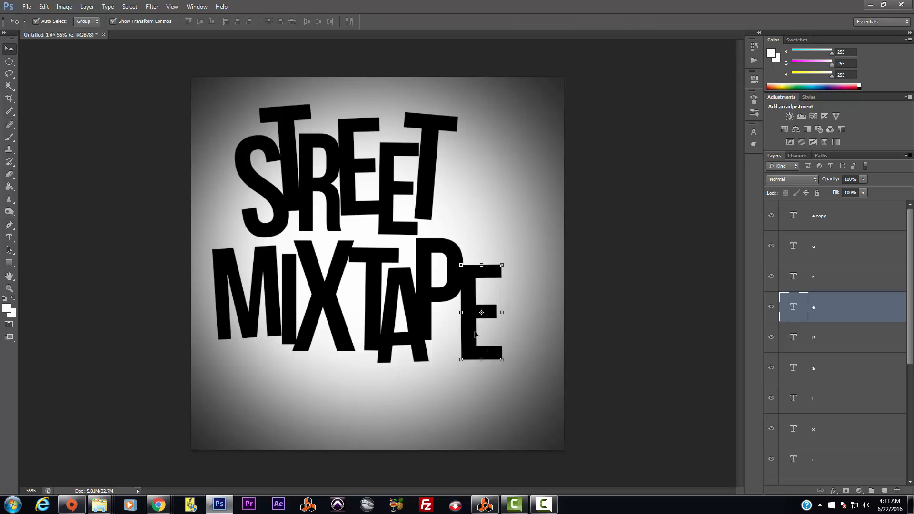
{"action": "left_click_drag", "start_coordinate": [472, 338], "coordinate": [475, 329]}
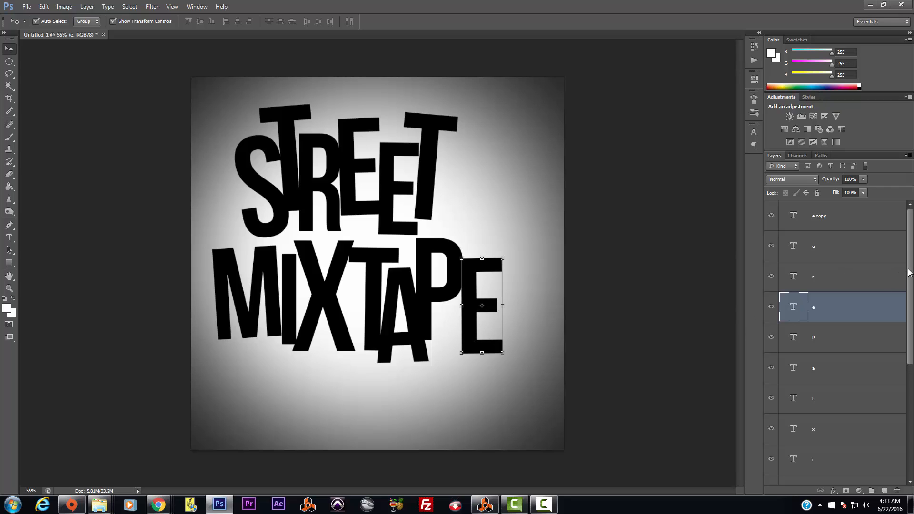
Step: Select all the letter layers and shift the whole title to the right
{"action": "left_click", "coordinate": [852, 214]}
{"action": "left_click_drag", "start_coordinate": [910, 246], "coordinate": [910, 359]}
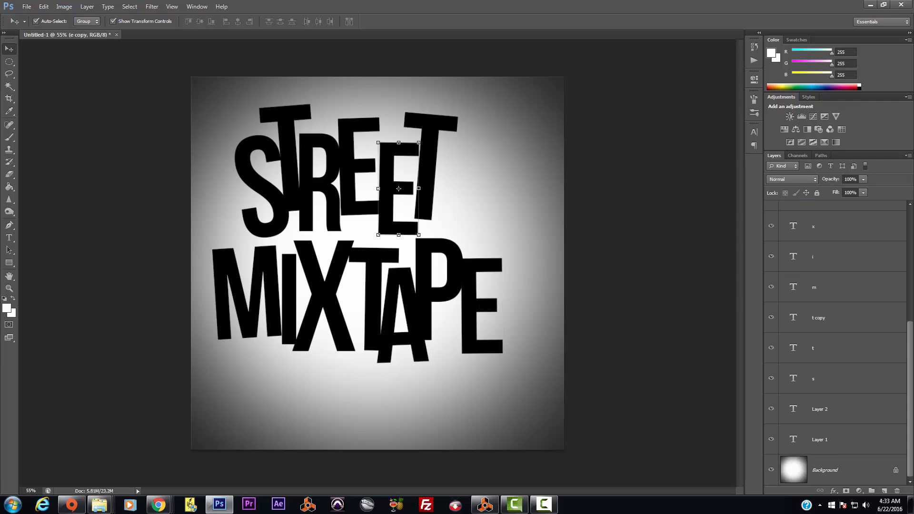
{"action": "left_click", "coordinate": [850, 441], "text": "shift"}
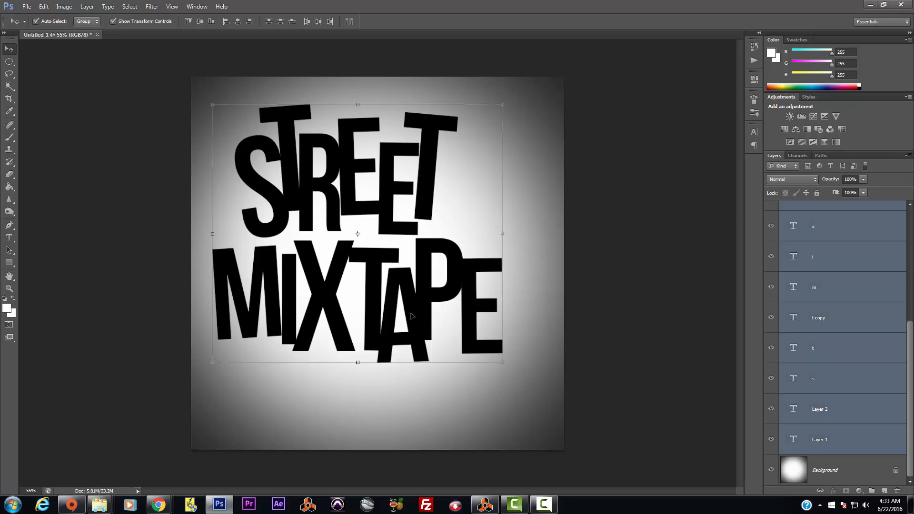
{"action": "left_click_drag", "start_coordinate": [412, 316], "coordinate": [448, 305]}
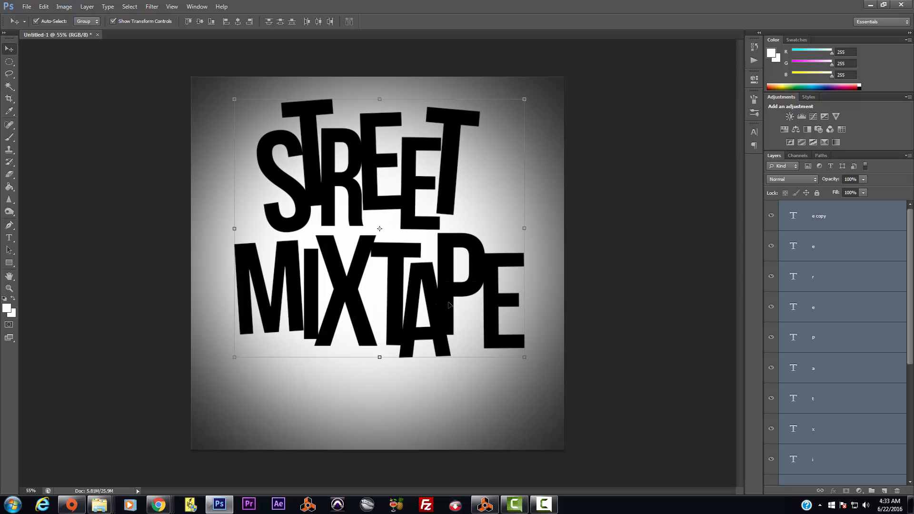
Step: Type the word 'Designs' on a new text layer below the title
{"action": "left_click", "coordinate": [9, 237]}
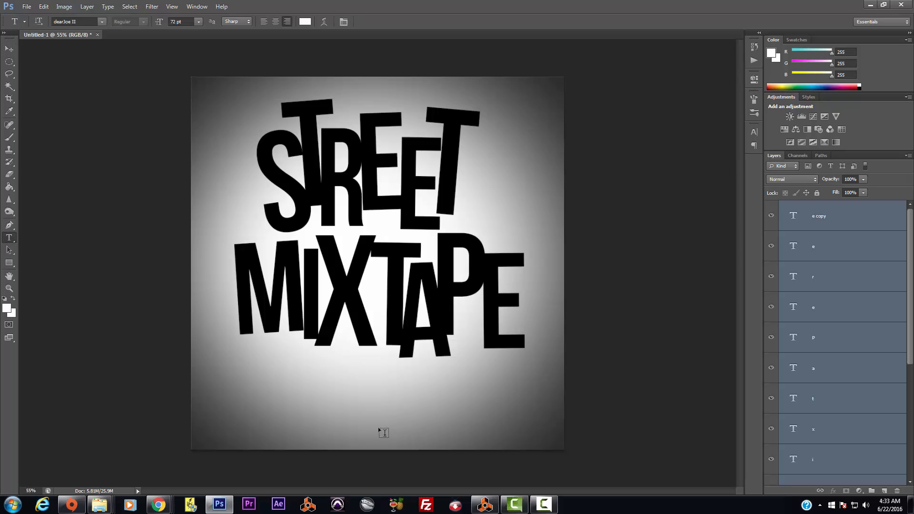
{"action": "left_click", "coordinate": [373, 405]}
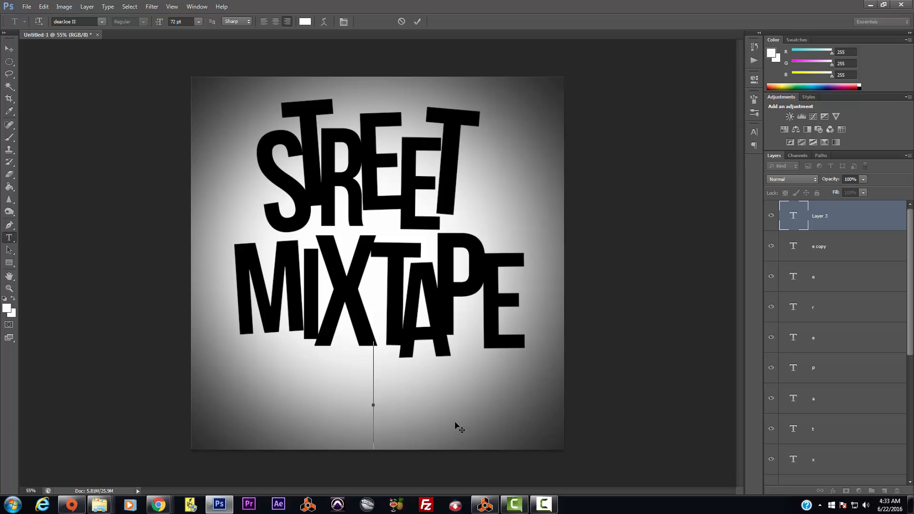
{"action": "type", "text": "design"}
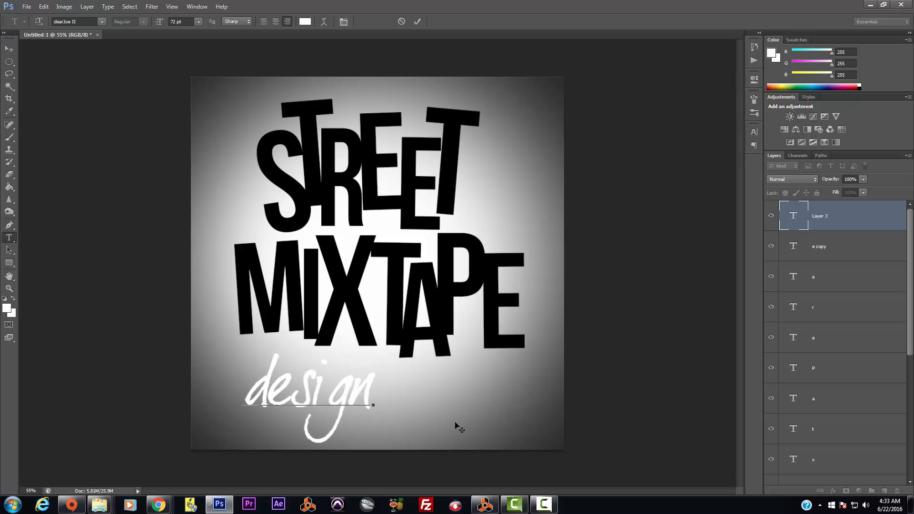
{"action": "type", "text": "as"}
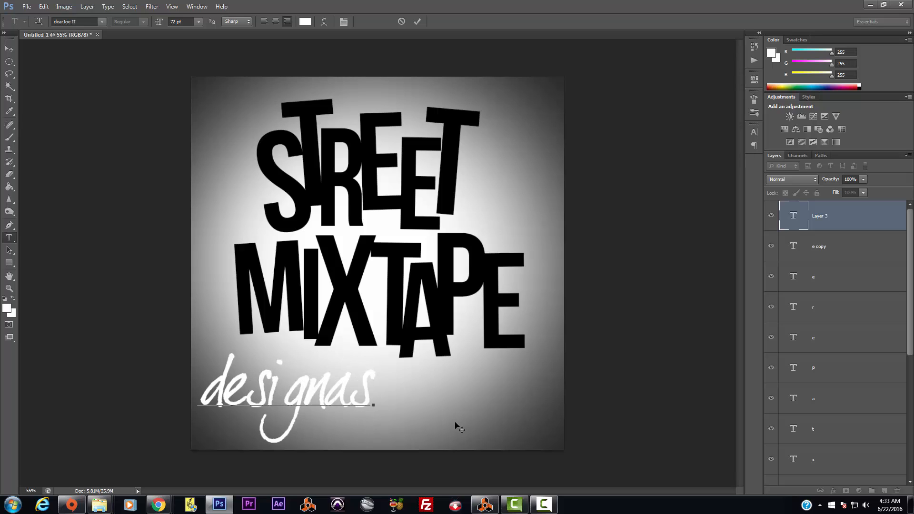
{"action": "key", "text": "BackSpace"}
{"action": "key", "text": "BackSpace"}
{"action": "type", "text": "s"}
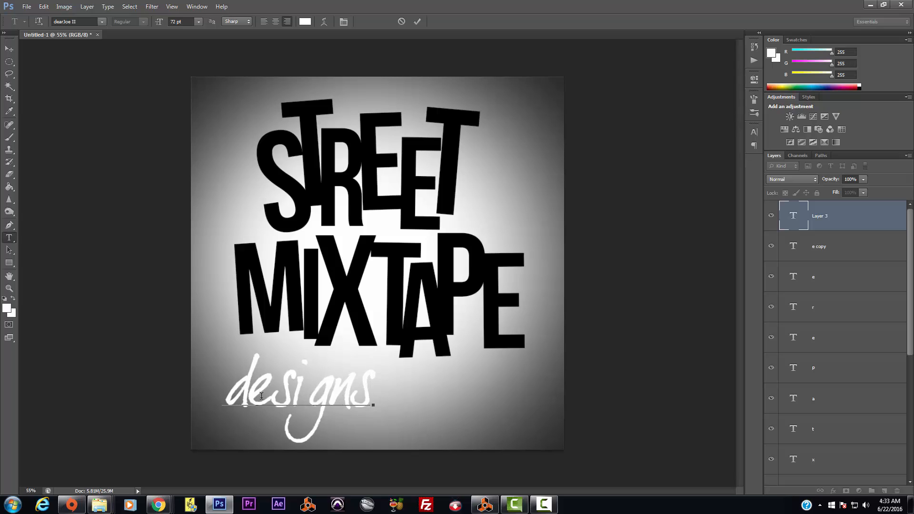
{"action": "left_click_drag", "start_coordinate": [248, 395], "coordinate": [231, 389]}
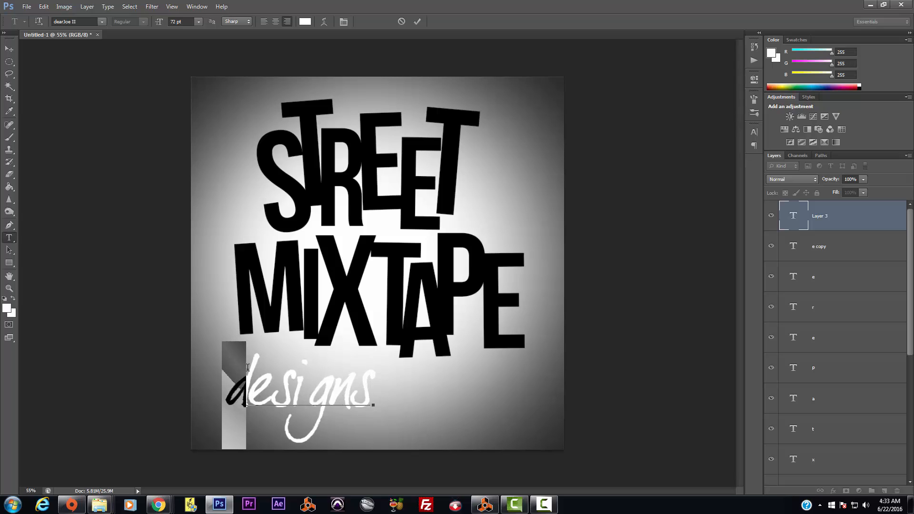
{"action": "type", "text": "D"}
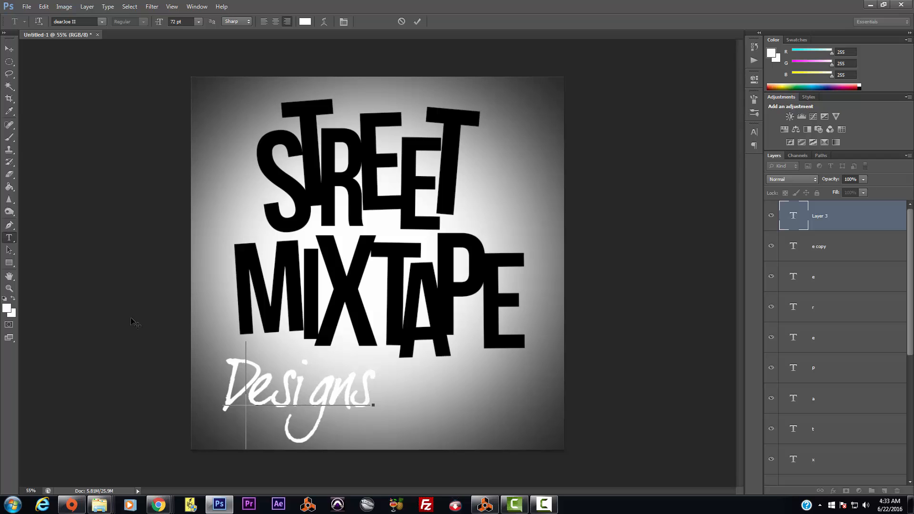
{"action": "left_click", "coordinate": [9, 49]}
Step: Enlarge Designs to about 137% and position it beneath MIXTAPE
{"action": "left_click_drag", "start_coordinate": [352, 397], "coordinate": [427, 363]}
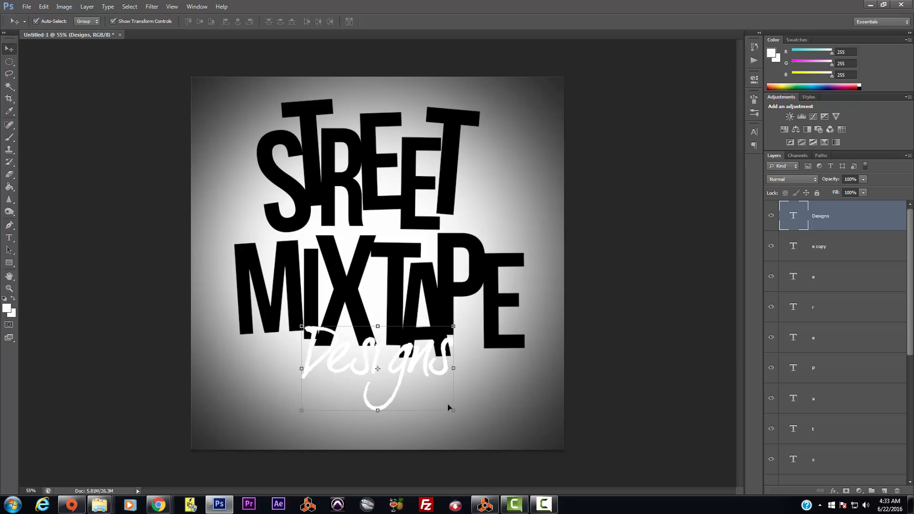
{"action": "left_click_drag", "start_coordinate": [450, 413], "coordinate": [512, 462]}
{"action": "left_click_drag", "start_coordinate": [459, 380], "coordinate": [435, 363]}
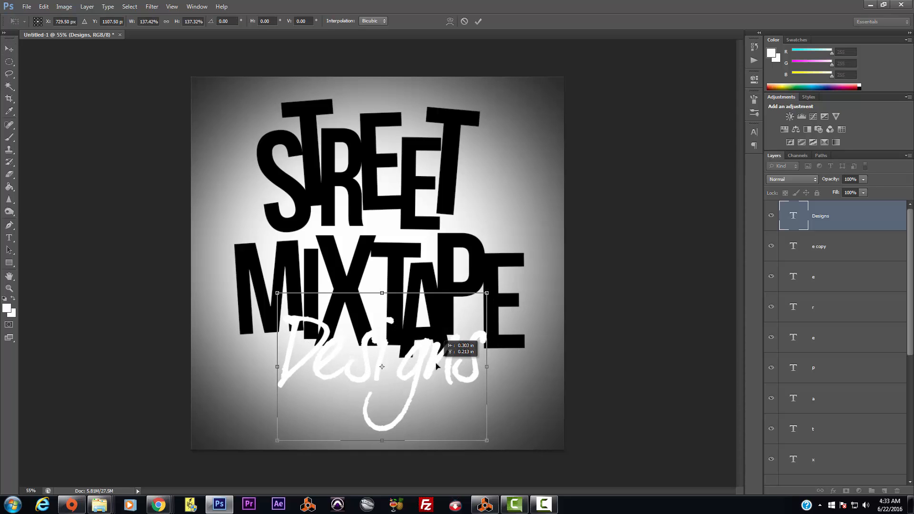
{"action": "key", "text": "Return"}
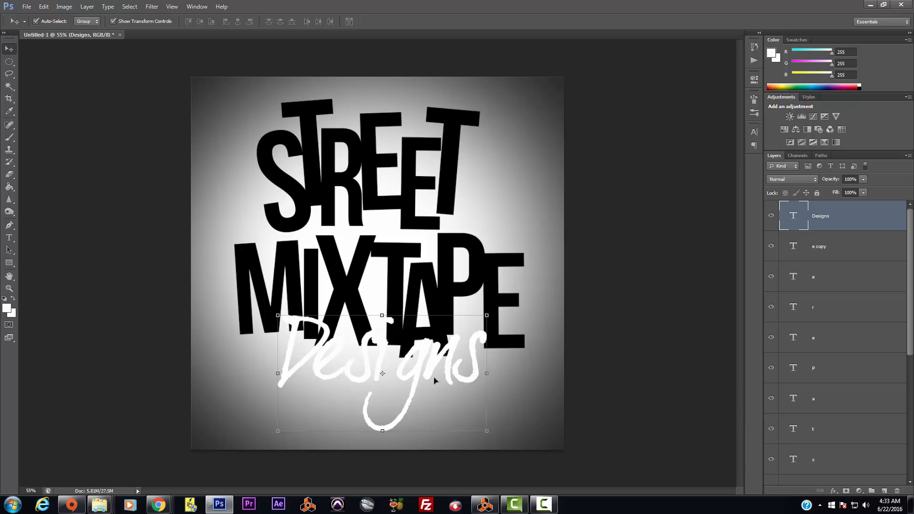
{"action": "left_click_drag", "start_coordinate": [433, 361], "coordinate": [430, 366]}
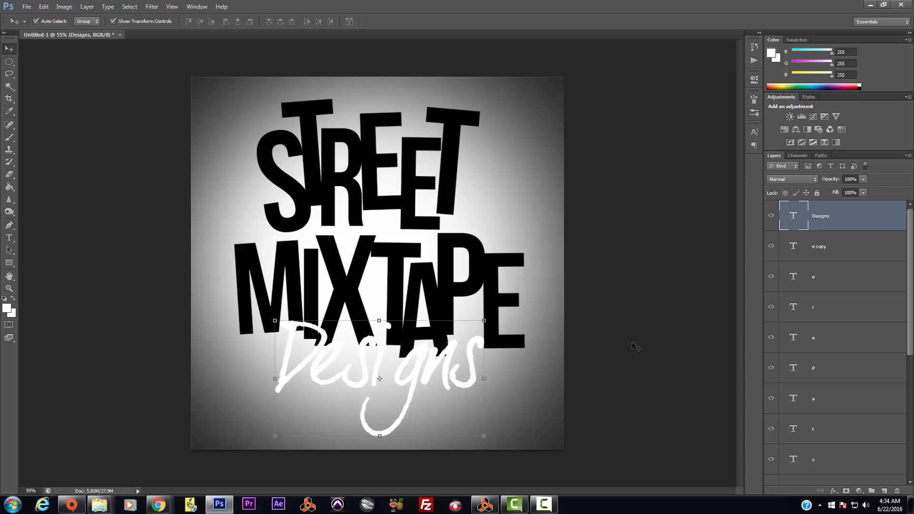
{"action": "left_click_drag", "start_coordinate": [913, 181], "coordinate": [267, 0]}
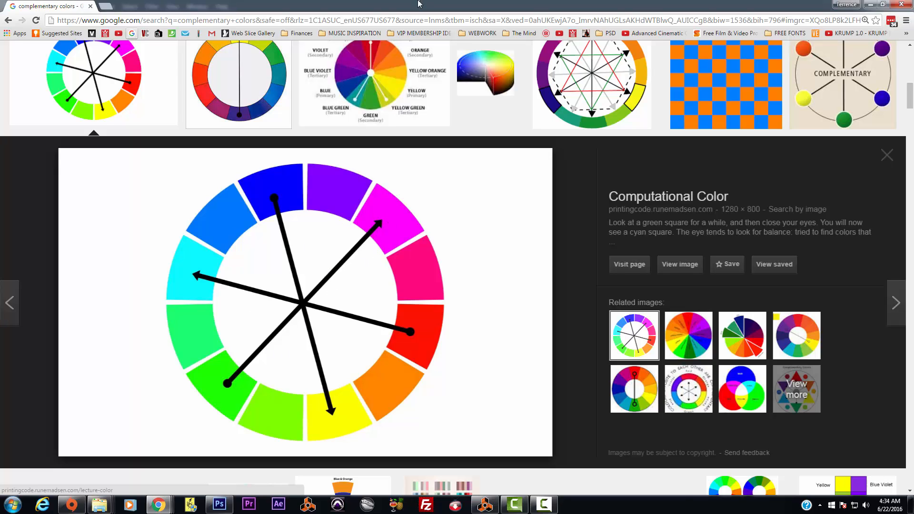
{"action": "left_click_drag", "start_coordinate": [419, 3], "coordinate": [913, 305]}
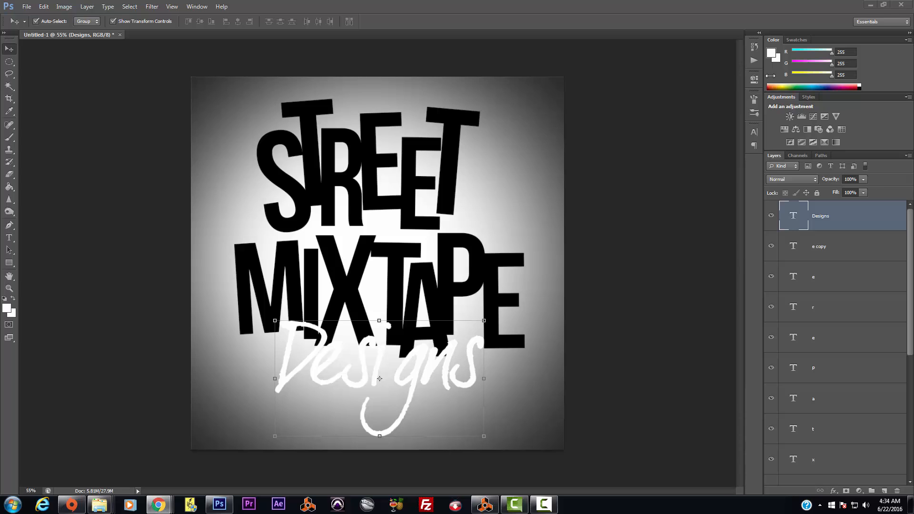
Step: Return to the Photoshop document and hide the Designs text layer
{"action": "left_click", "coordinate": [318, 164]}
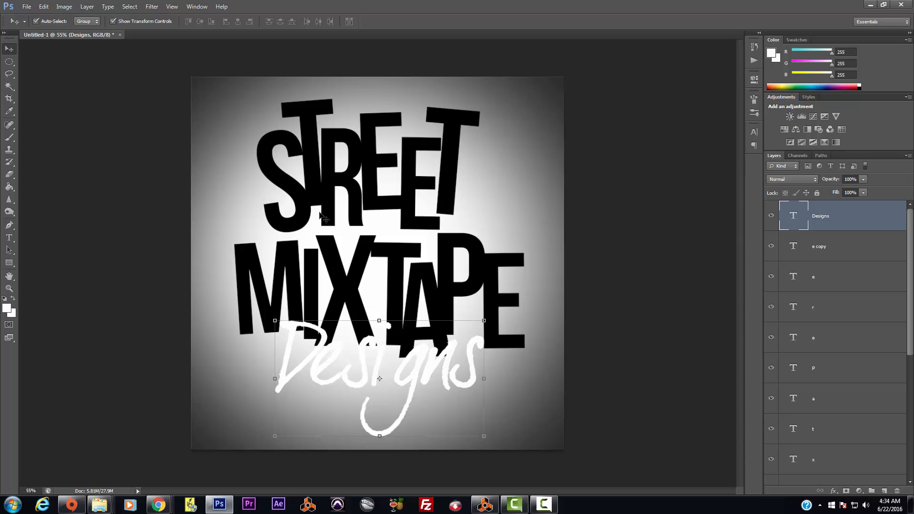
{"action": "left_click", "coordinate": [9, 49]}
{"action": "left_click", "coordinate": [771, 219]}
Step: Merge the letter layers from e copy to Layer 1 and nudge the merged title down-right
{"action": "left_click", "coordinate": [842, 247]}
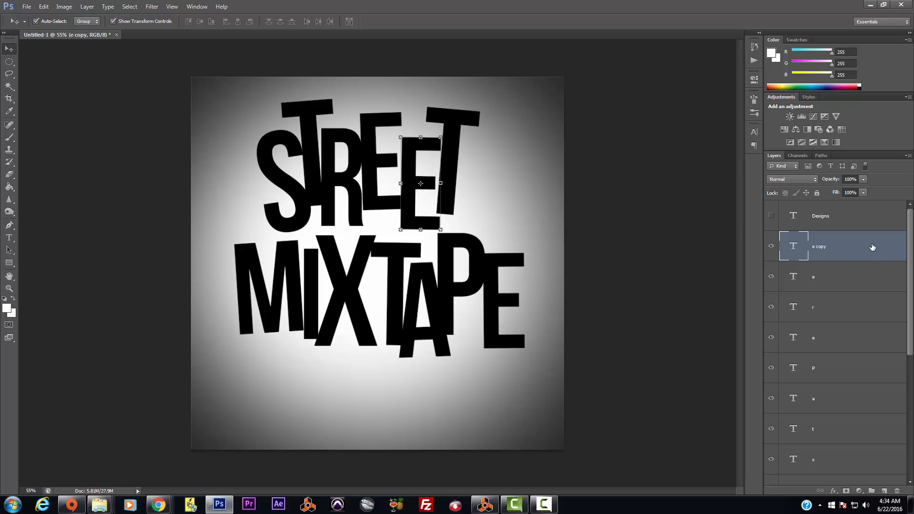
{"action": "scroll", "coordinate": [857, 343], "scroll_direction": "down", "scroll_amount": 5}
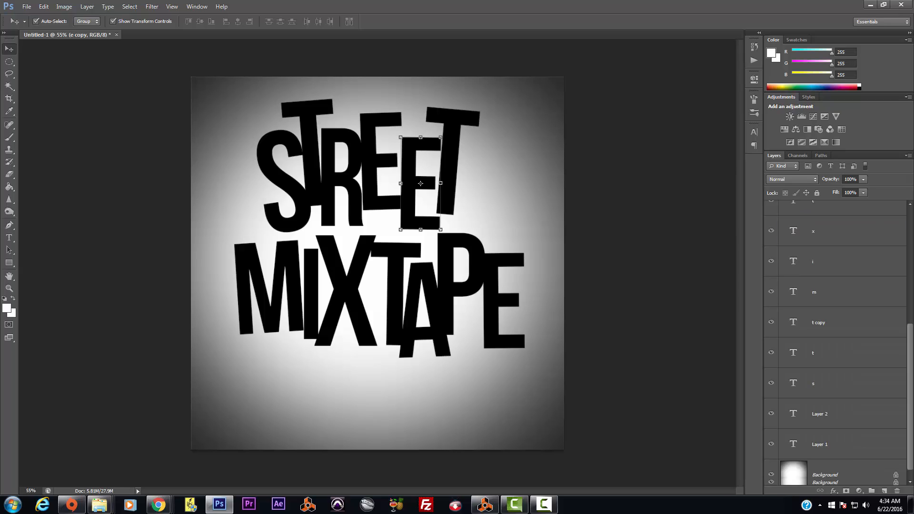
{"action": "left_click", "coordinate": [846, 439], "text": "shift"}
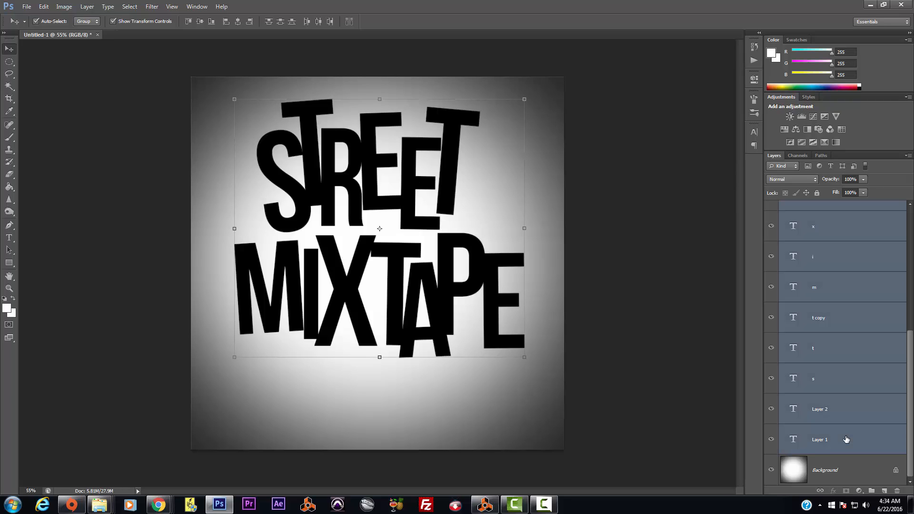
{"action": "key", "text": "ctrl+e"}
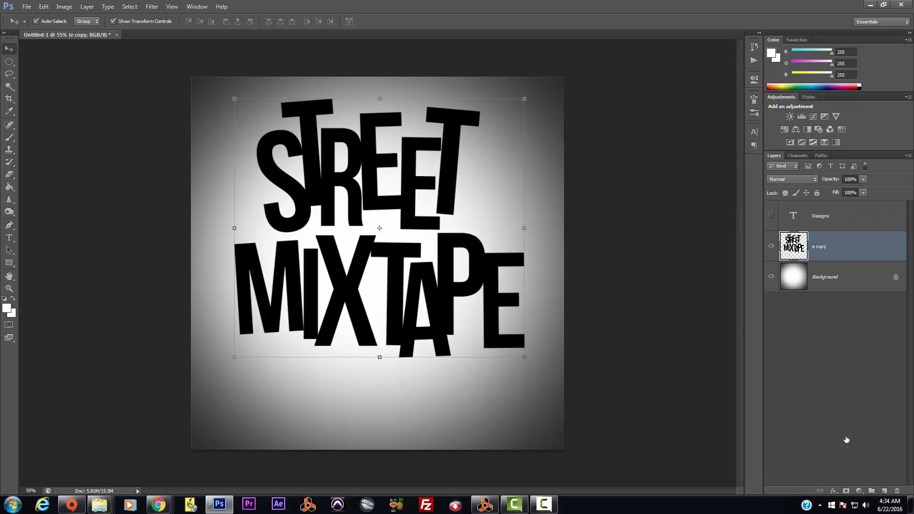
{"action": "left_click", "coordinate": [771, 247]}
{"action": "left_click", "coordinate": [771, 246]}
{"action": "left_click_drag", "start_coordinate": [373, 182], "coordinate": [379, 191]}
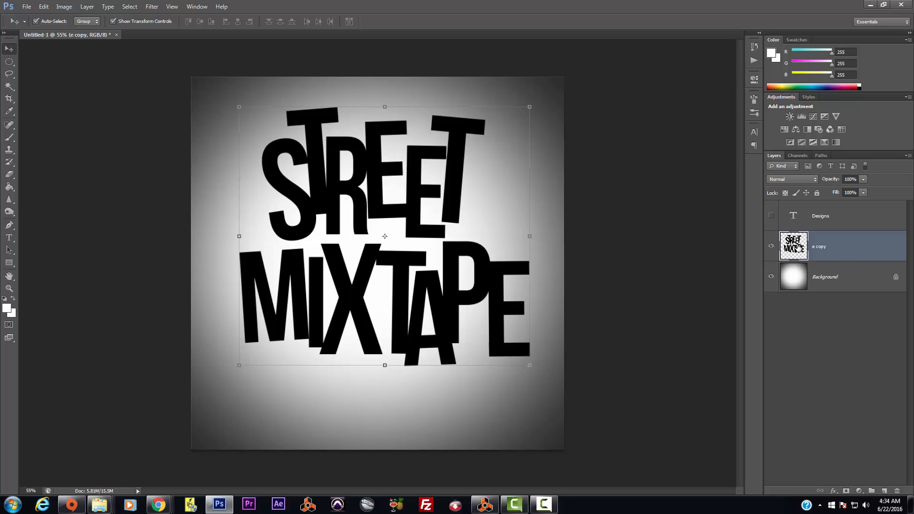
Step: Load the lettering as a selection on a new layer and set the foreground to dark plum (R57 G2 B42)
{"action": "left_click", "coordinate": [800, 248], "text": "ctrl"}
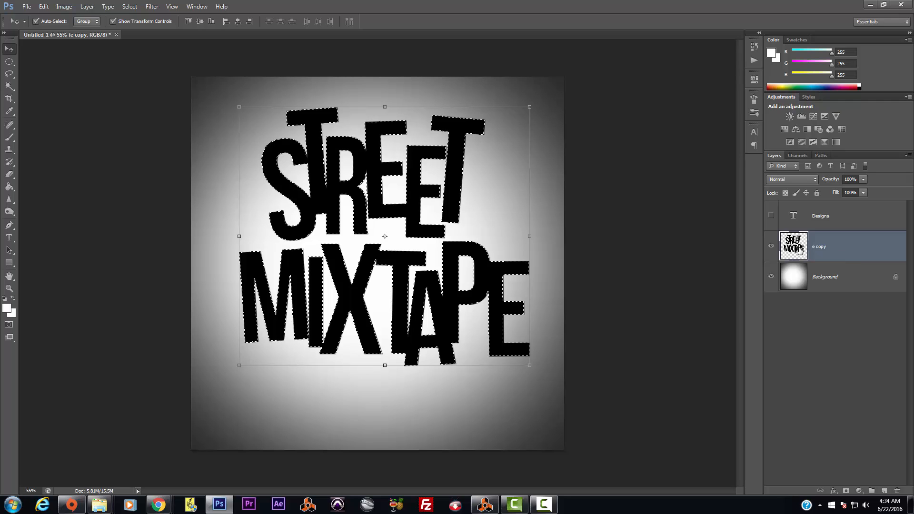
{"action": "left_click", "coordinate": [885, 491]}
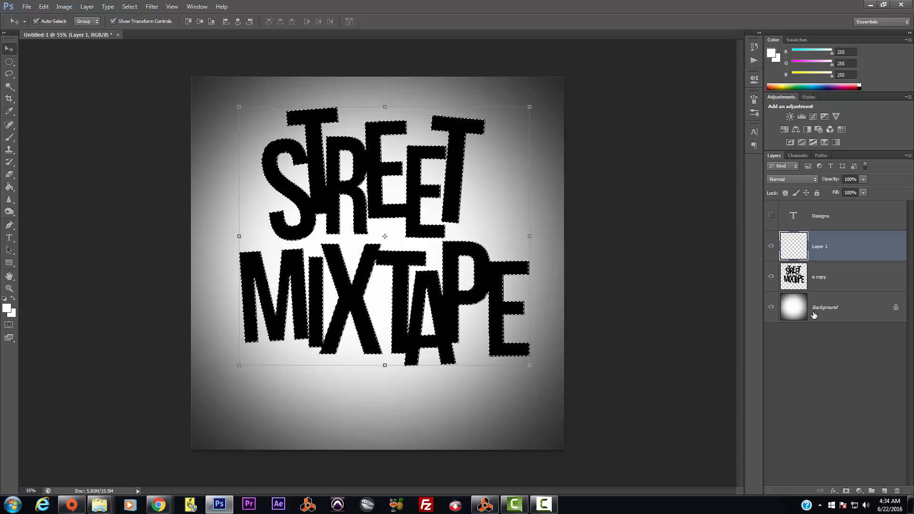
{"action": "left_click", "coordinate": [7, 307]}
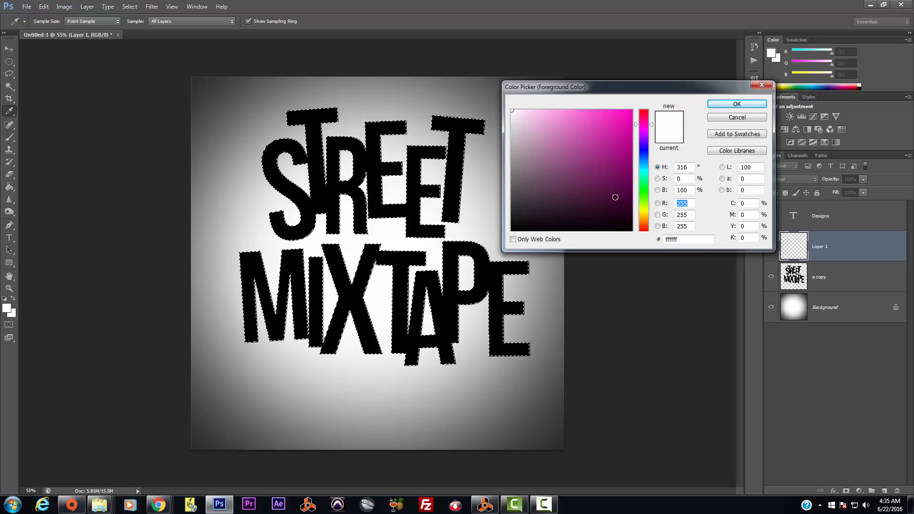
{"action": "left_click_drag", "start_coordinate": [619, 194], "coordinate": [632, 210]}
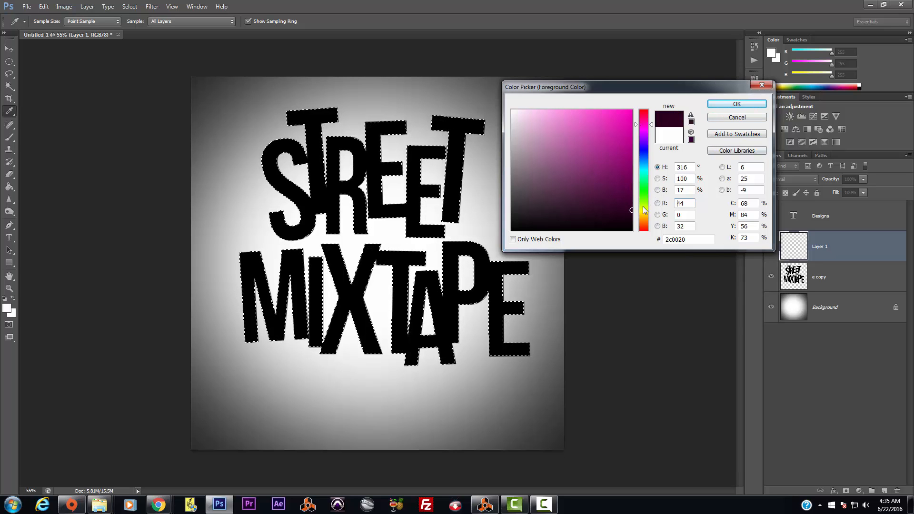
{"action": "left_click", "coordinate": [627, 204]}
{"action": "left_click", "coordinate": [737, 104]}
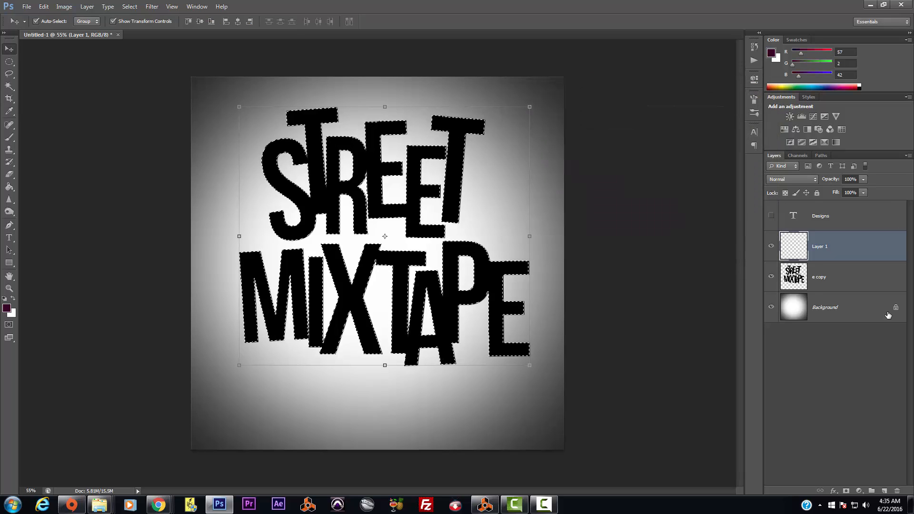
{"action": "left_click", "coordinate": [9, 187]}
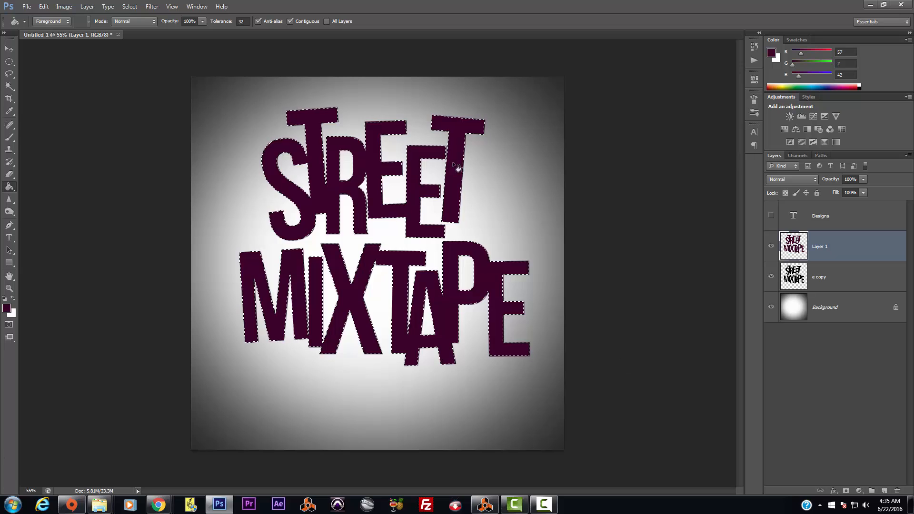
Step: Add empty Layer 2 and set the foreground colour to bright pink ff00ba
{"action": "left_click", "coordinate": [882, 491]}
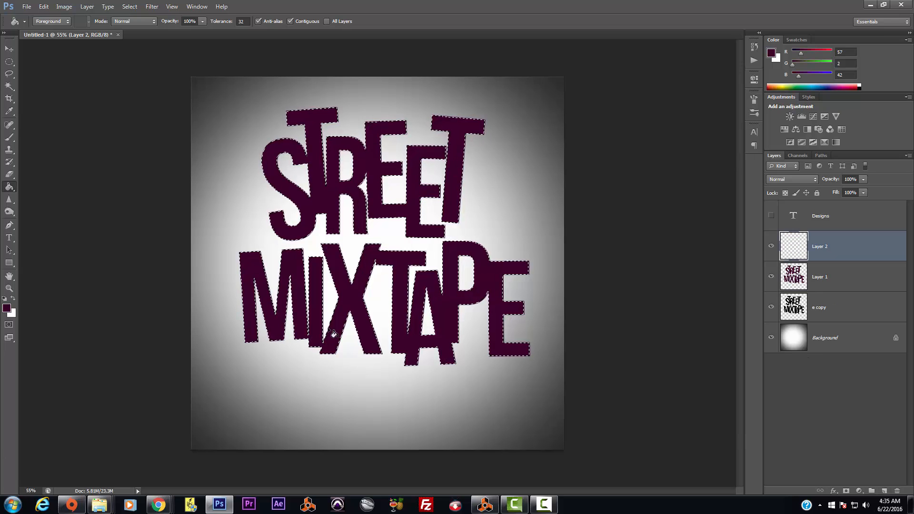
{"action": "left_click", "coordinate": [6, 309]}
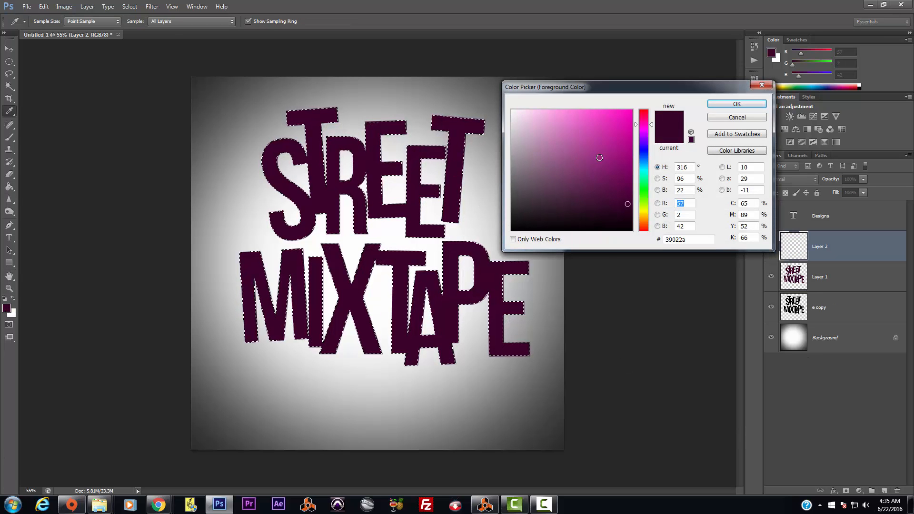
{"action": "left_click", "coordinate": [631, 111]}
{"action": "left_click", "coordinate": [736, 103]}
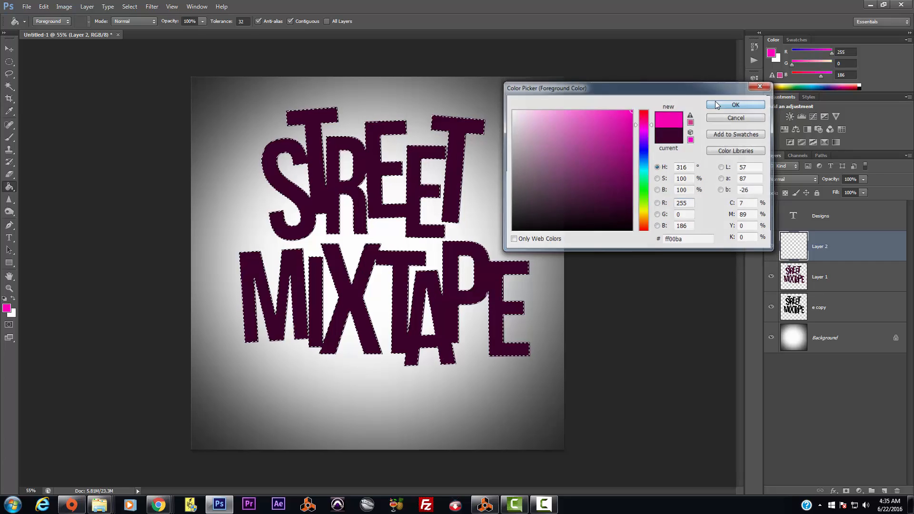
{"action": "left_click", "coordinate": [6, 309]}
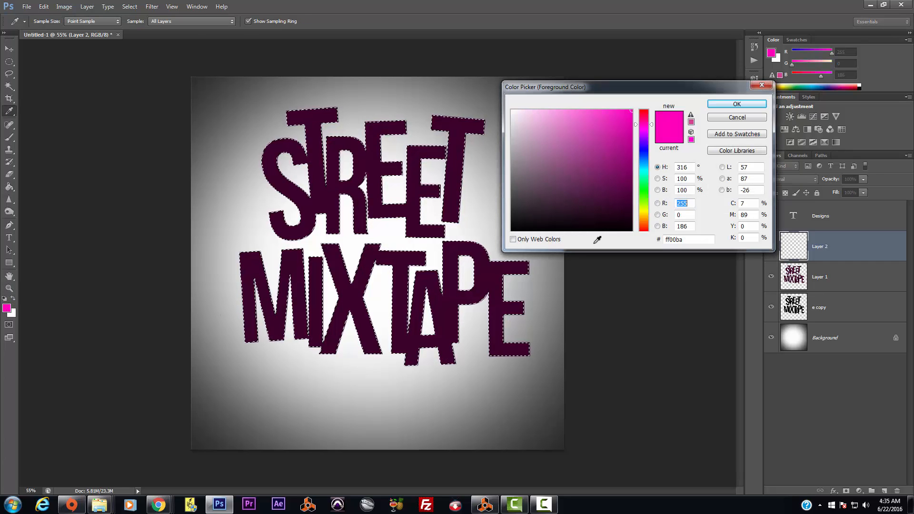
{"action": "left_click", "coordinate": [722, 106]}
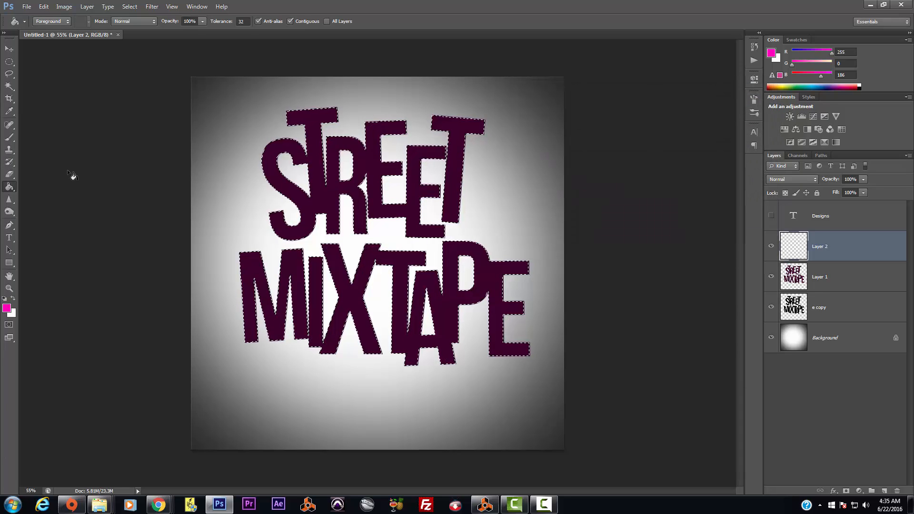
Step: Switch to the Brush tool with ff00ba still as the paint colour, ready to choose a preset
{"action": "left_click", "coordinate": [10, 137]}
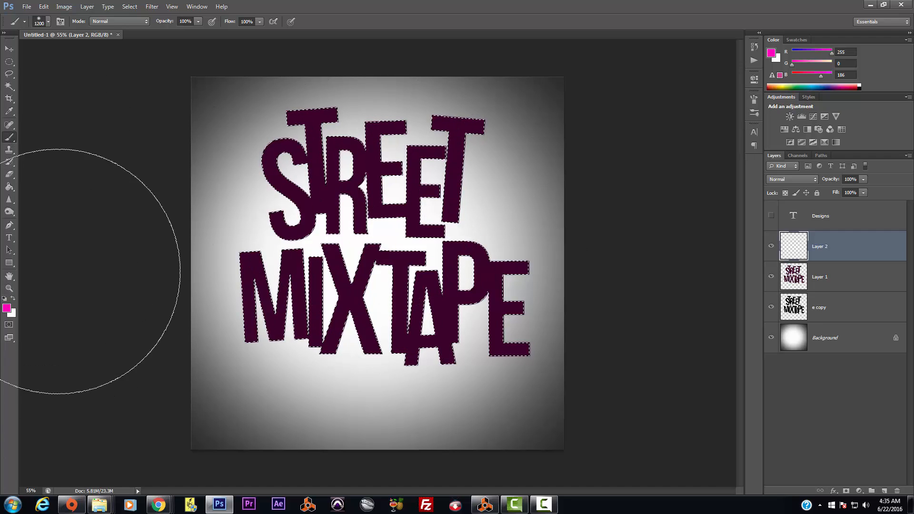
{"action": "left_click", "coordinate": [7, 308]}
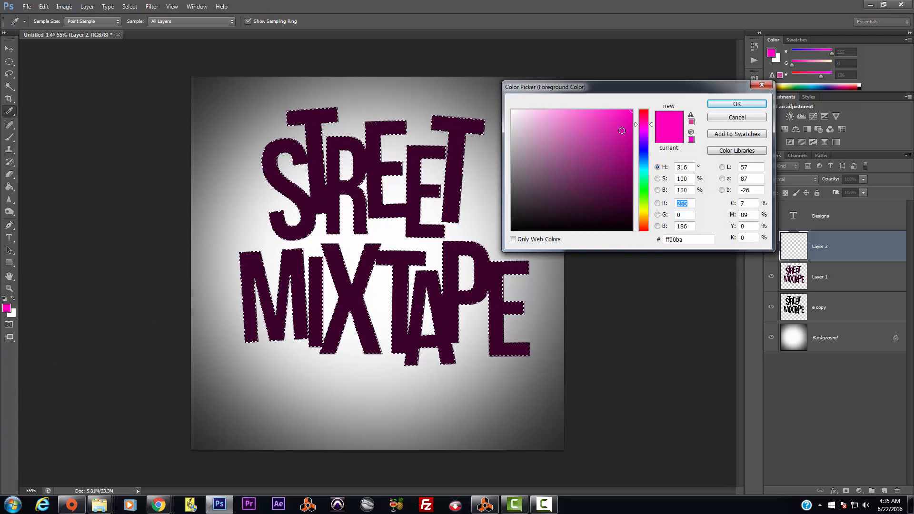
{"action": "left_click", "coordinate": [738, 103]}
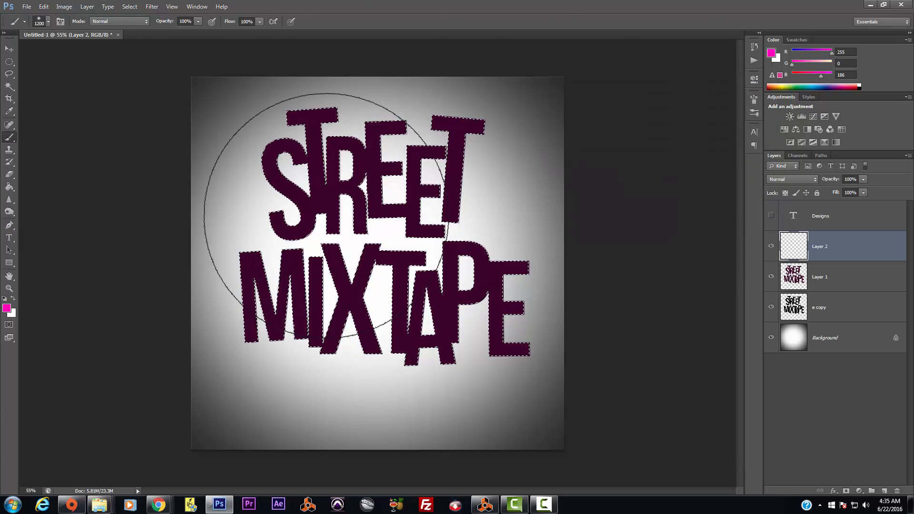
{"action": "left_click", "coordinate": [49, 22]}
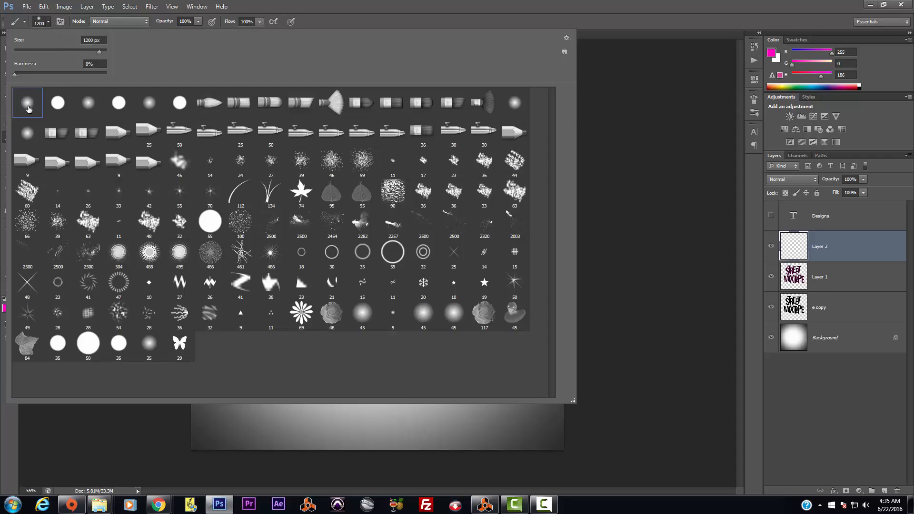
Step: Dab a large soft magenta glow on the lettering's centre, then set light pink ffaee9 and add Layer 3
{"action": "double_click", "coordinate": [30, 107]}
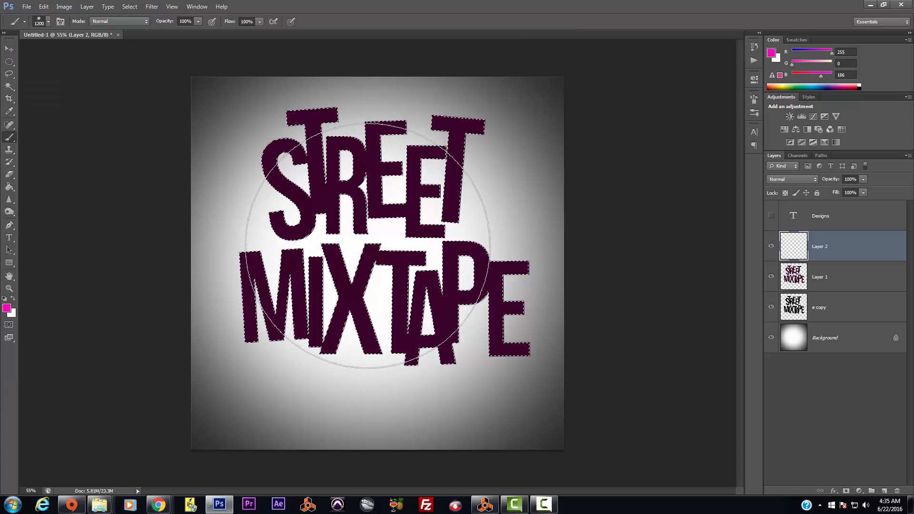
{"action": "left_click", "coordinate": [372, 247]}
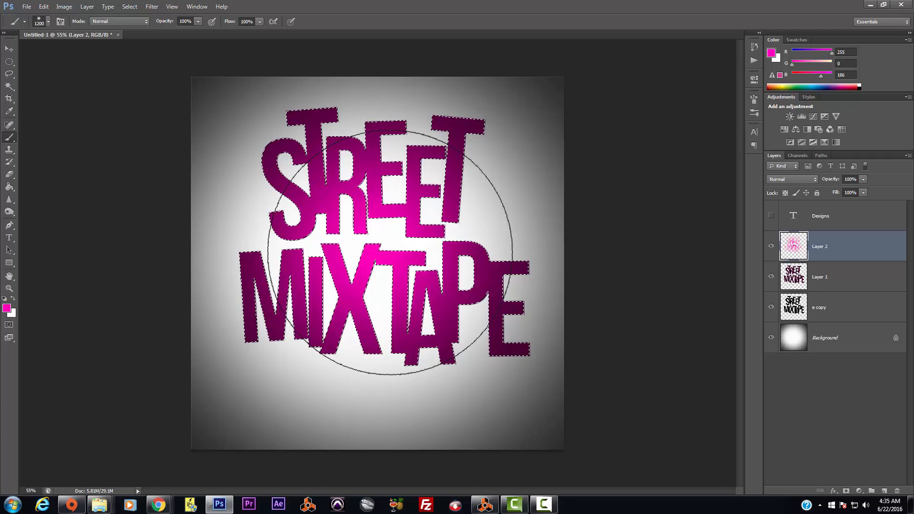
{"action": "left_click", "coordinate": [7, 308]}
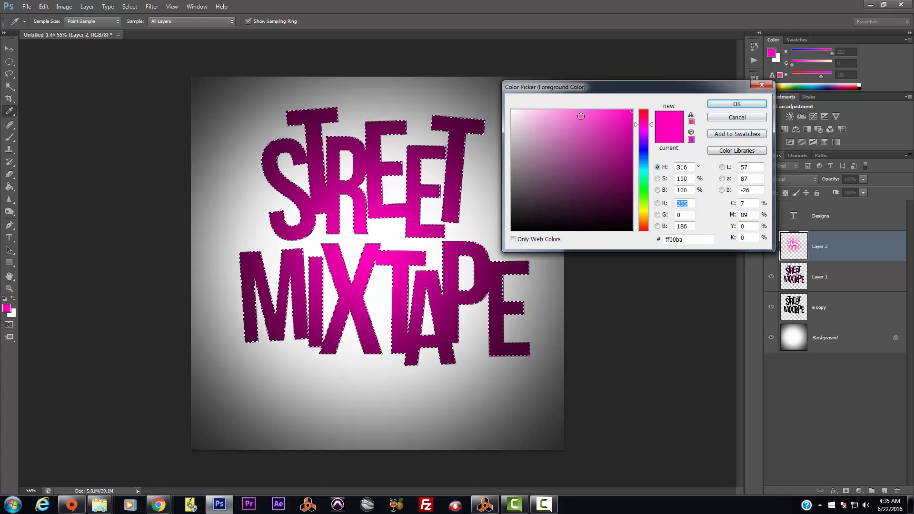
{"action": "left_click", "coordinate": [571, 110]}
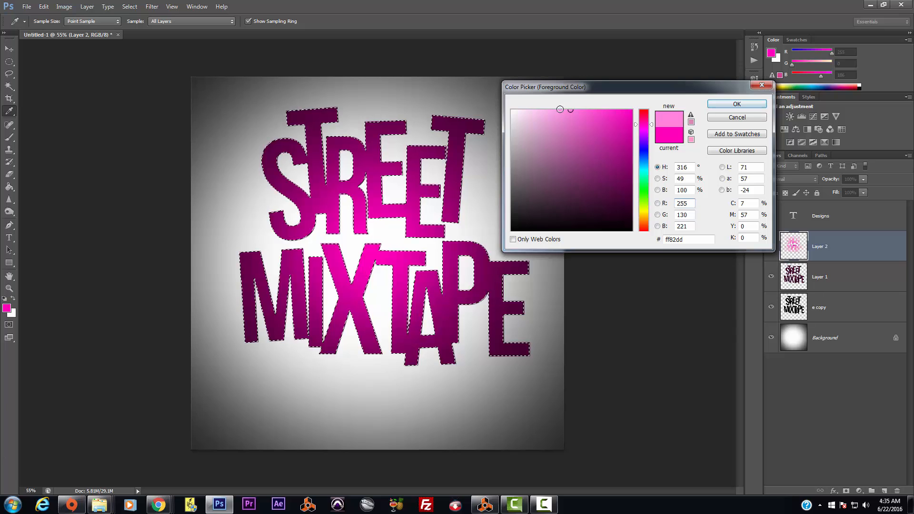
{"action": "left_click", "coordinate": [550, 110]}
{"action": "left_click", "coordinate": [736, 103]}
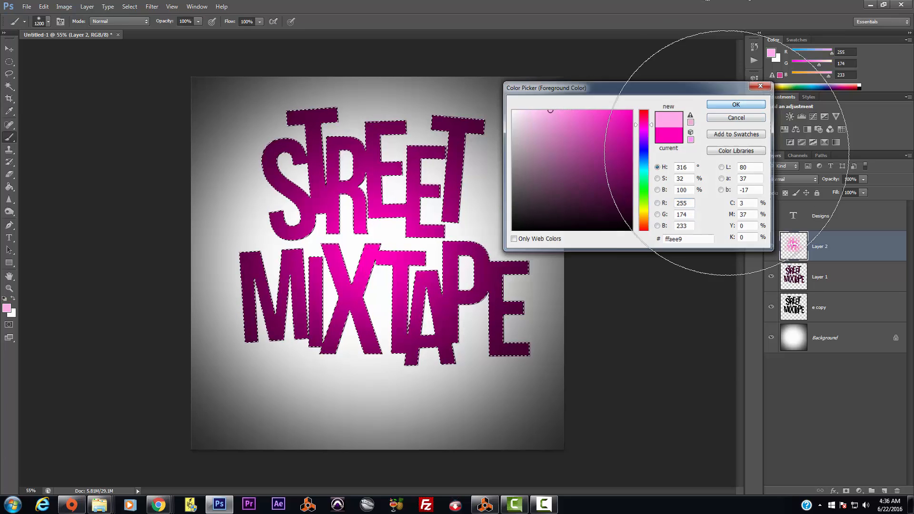
{"action": "left_click", "coordinate": [878, 490]}
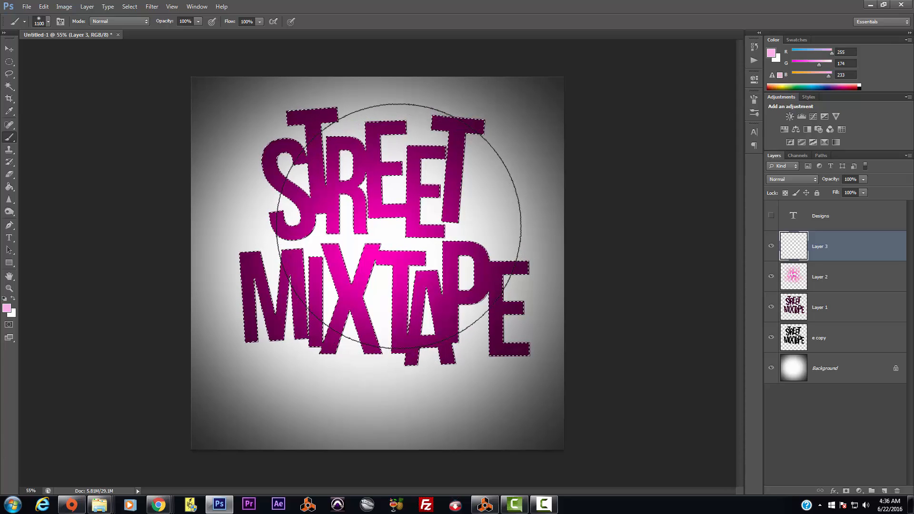
Step: Paint a smaller ffaee9 highlight on the central letters, deselect, and merge Layer 3 into Layer 2
{"action": "key", "text": "bracketleft"}
{"action": "key", "text": "bracketleft"}
{"action": "key", "text": "bracketleft"}
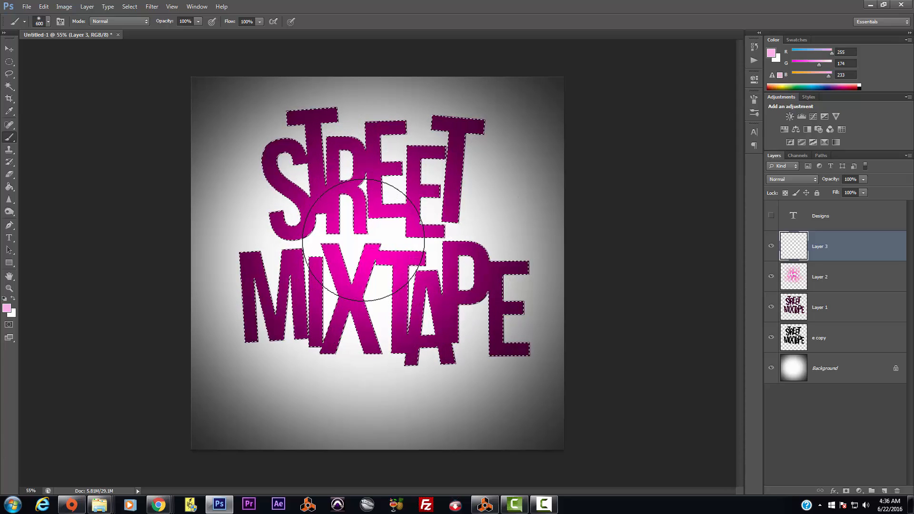
{"action": "left_click", "coordinate": [330, 207]}
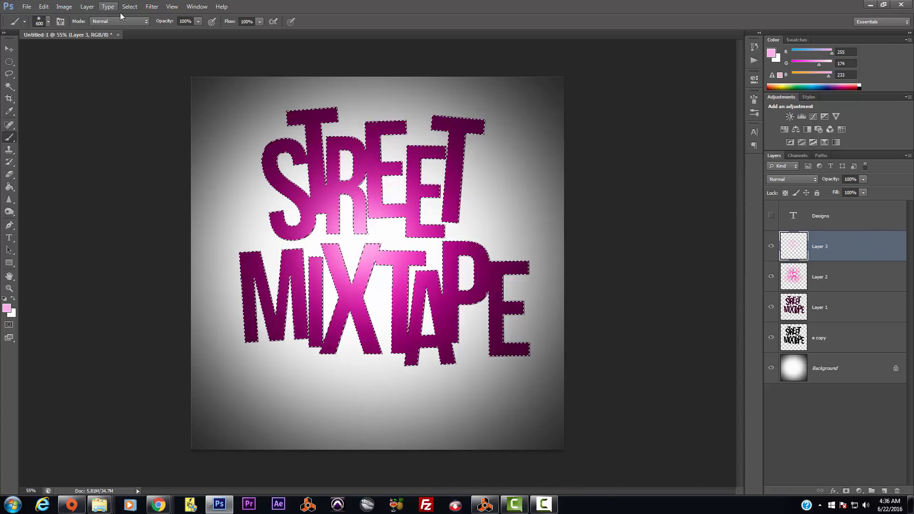
{"action": "left_click", "coordinate": [134, 6]}
{"action": "left_click", "coordinate": [138, 26]}
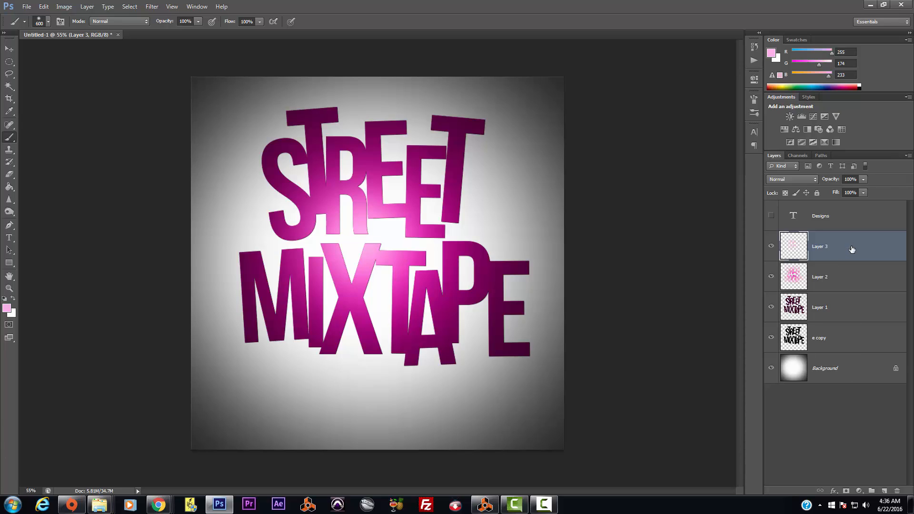
{"action": "key", "text": "Delete"}
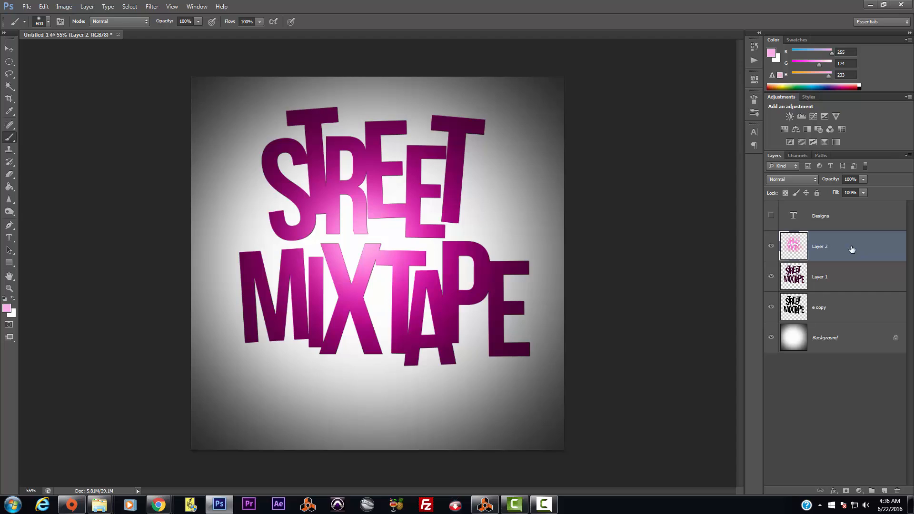
Step: Toggle Layer 2's visibility to compare, then merge the pink glow down into the plum Layer 1
{"action": "left_click", "coordinate": [772, 246]}
{"action": "left_click", "coordinate": [772, 246]}
{"action": "key", "text": "ctrl+e"}
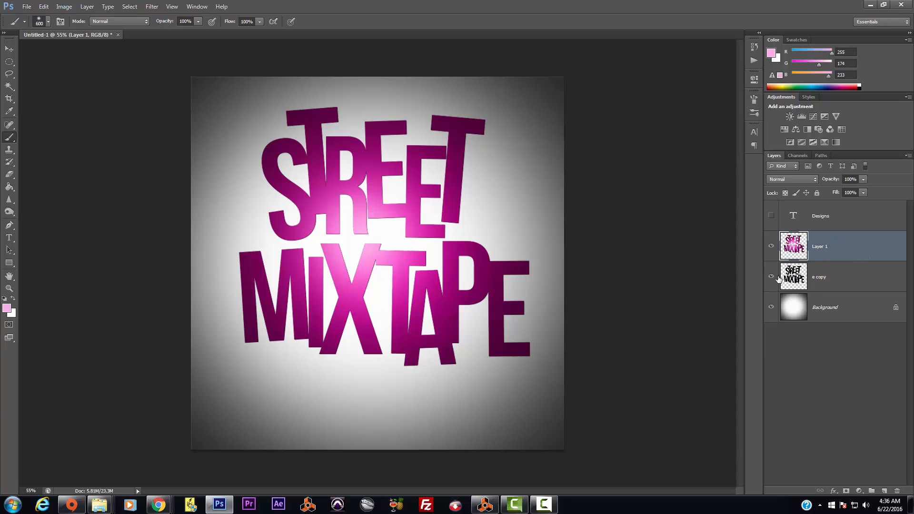
{"action": "left_click", "coordinate": [64, 7]}
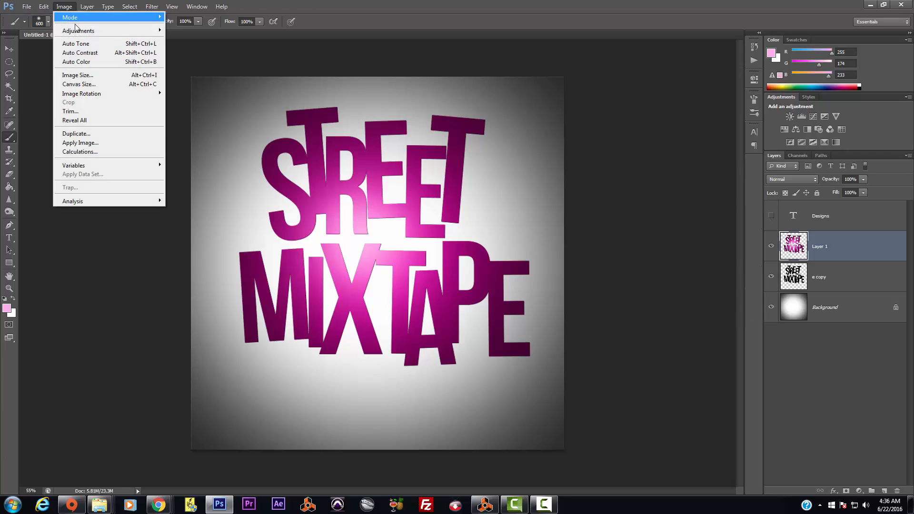
{"action": "mouse_move", "coordinate": [89, 6]}
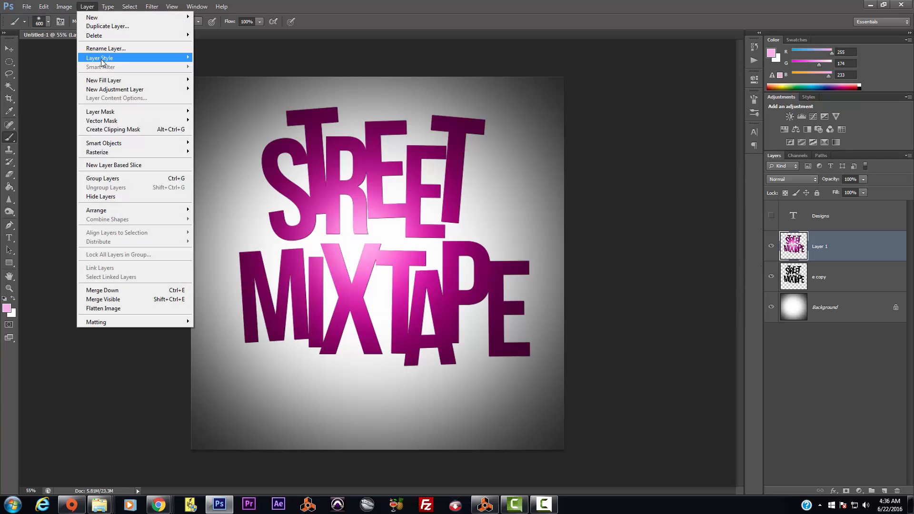
{"action": "mouse_move", "coordinate": [101, 59]}
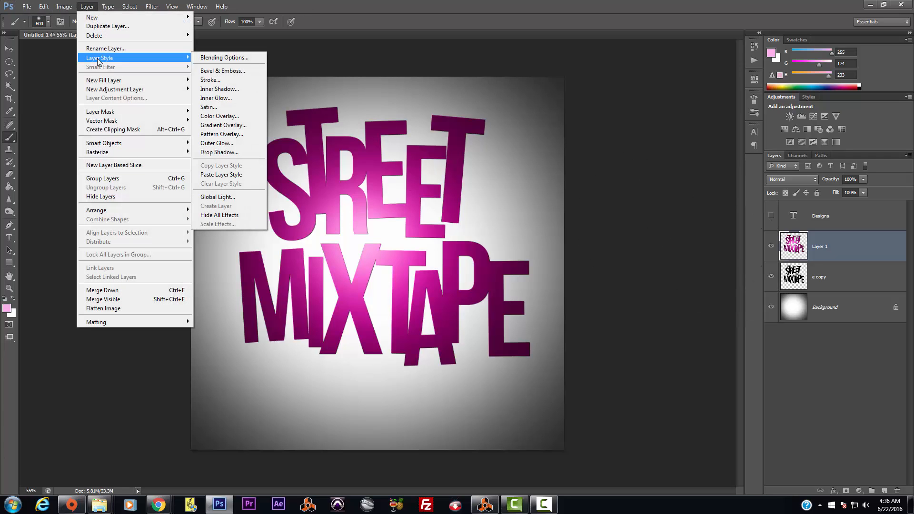
Step: Add a drop shadow to the lettering in Normal blend mode at 100% opacity
{"action": "left_click", "coordinate": [219, 153]}
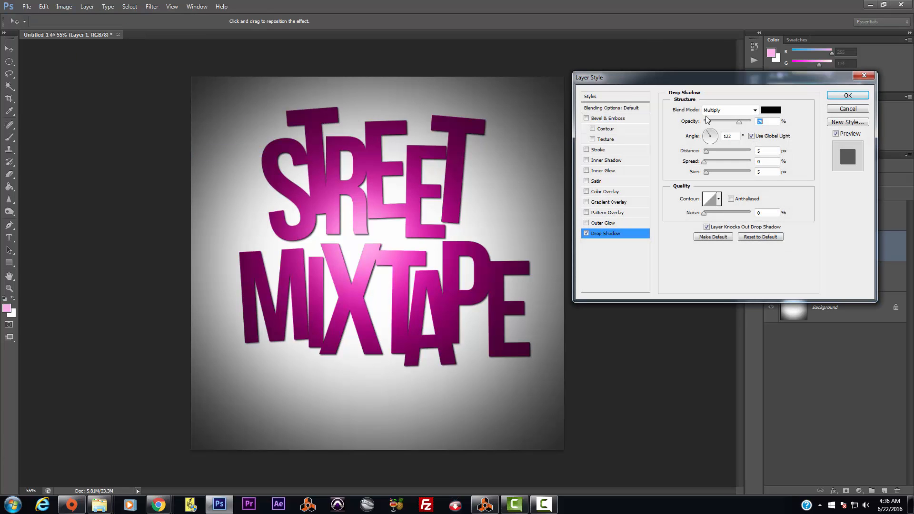
{"action": "left_click_drag", "start_coordinate": [740, 123], "coordinate": [754, 125]}
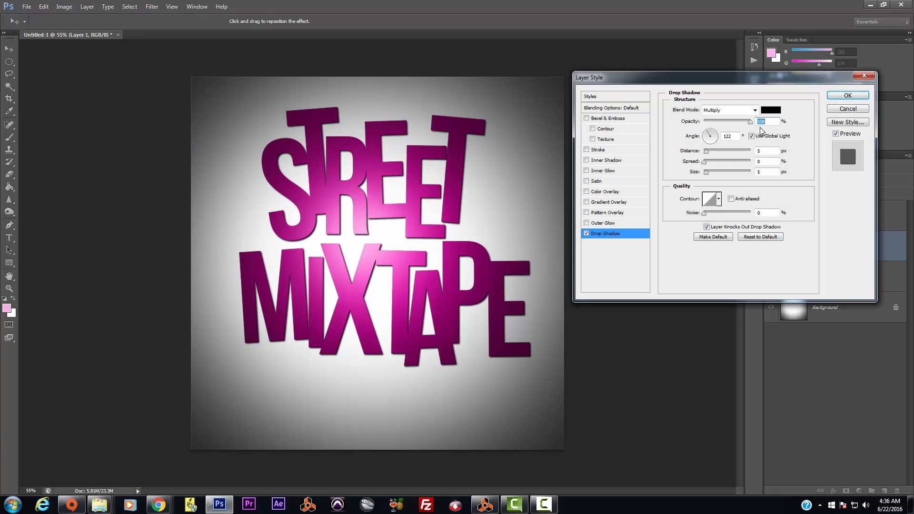
{"action": "left_click", "coordinate": [755, 112]}
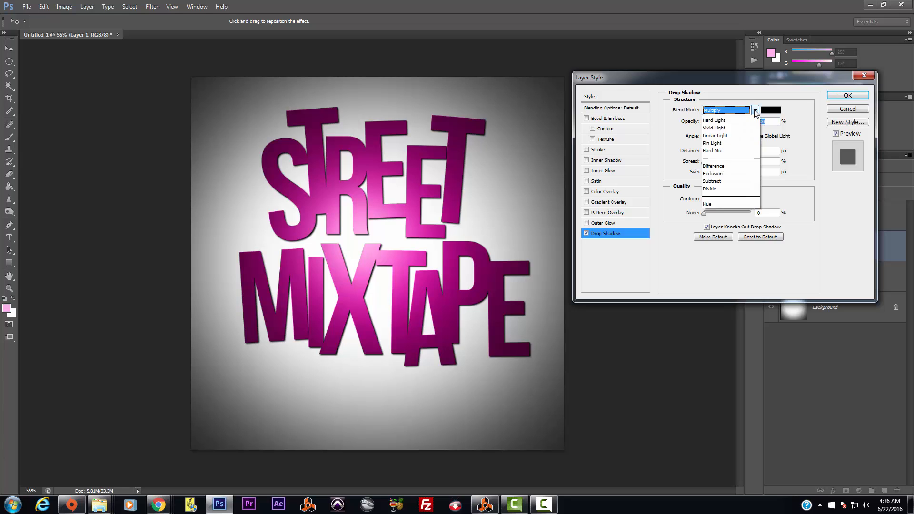
{"action": "left_click", "coordinate": [714, 116]}
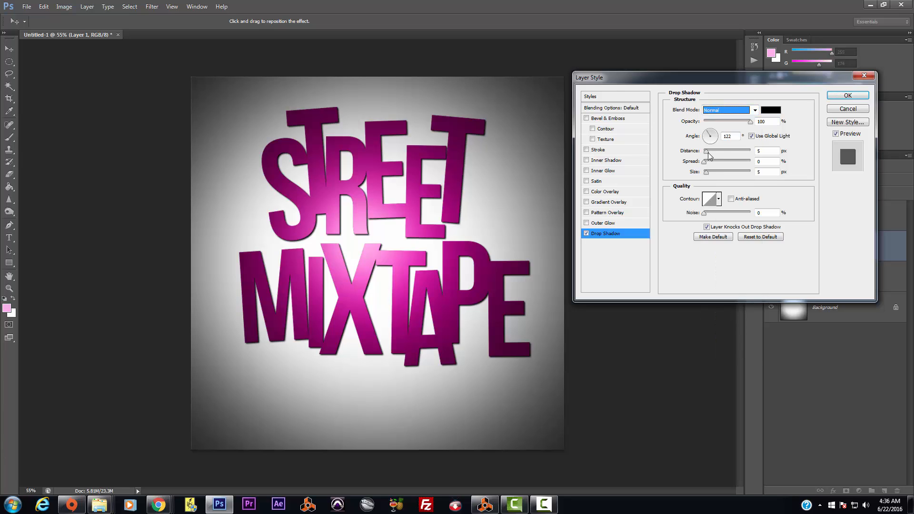
Step: Adjust the shadow's spread and size, dragging it on canvas to a 120° angle and 17 px distance
{"action": "left_click_drag", "start_coordinate": [708, 152], "coordinate": [712, 176]}
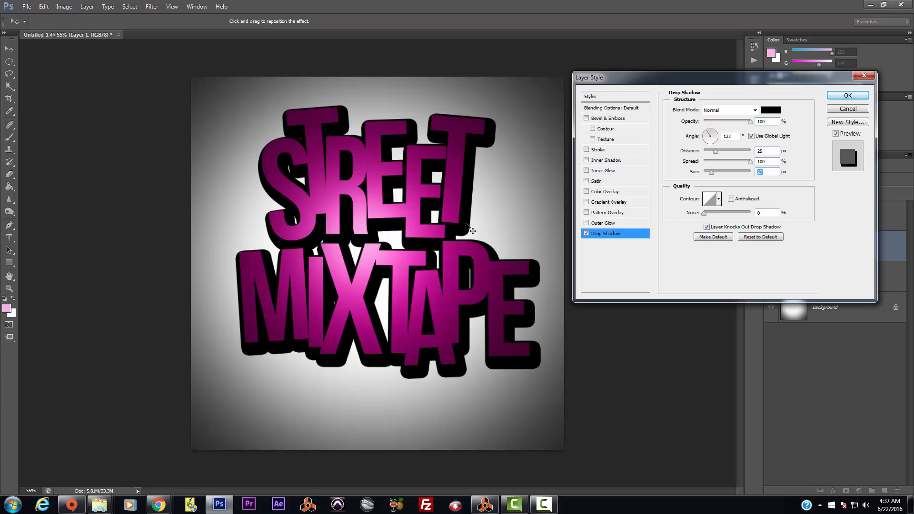
{"action": "left_click_drag", "start_coordinate": [467, 224], "coordinate": [473, 226]}
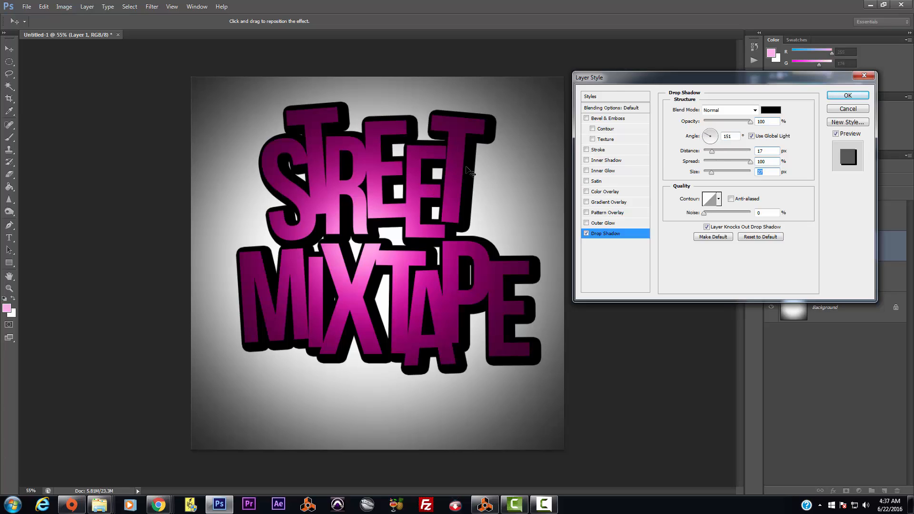
{"action": "mouse_move", "coordinate": [468, 174]}
{"action": "left_mouse_down"}
{"action": "mouse_move", "coordinate": [452, 157]}
{"action": "mouse_move", "coordinate": [473, 204]}
{"action": "mouse_move", "coordinate": [469, 175]}
{"action": "mouse_move", "coordinate": [470, 183]}
{"action": "left_mouse_up"}
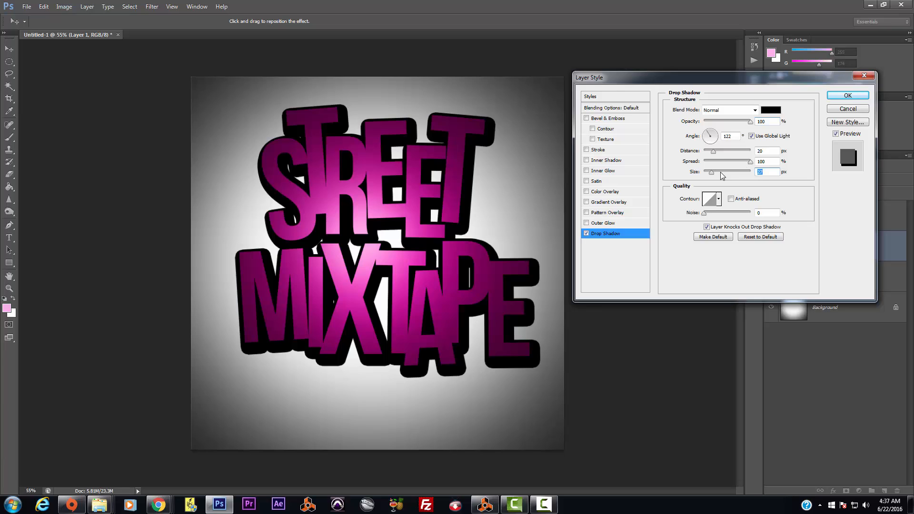
{"action": "left_click_drag", "start_coordinate": [713, 175], "coordinate": [712, 172]}
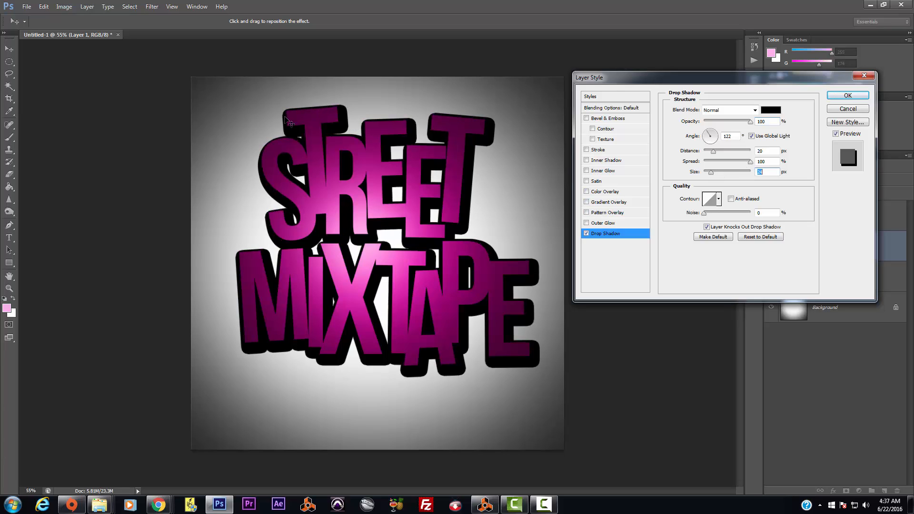
{"action": "left_click_drag", "start_coordinate": [338, 130], "coordinate": [337, 129]}
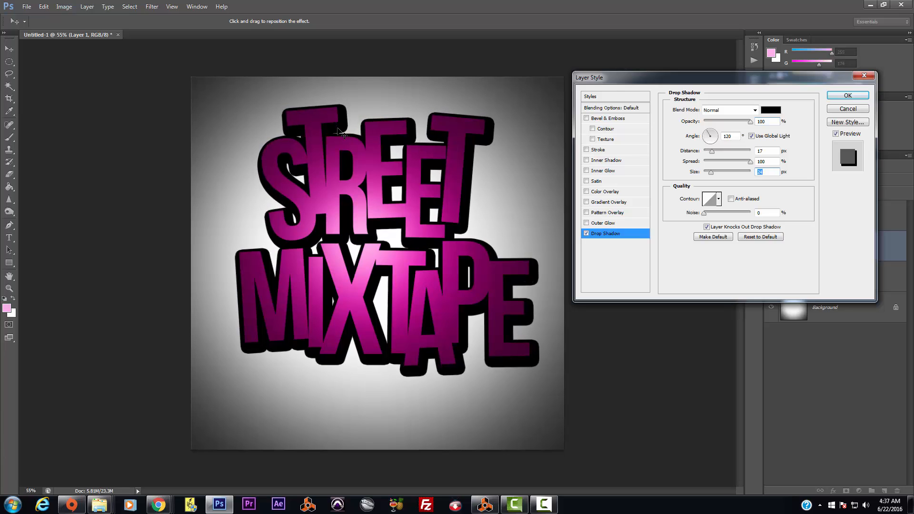
Step: Add an Inner Smooth bevel with 42% depth, 7 px size and 100% highlight opacity, and apply the styles
{"action": "left_click", "coordinate": [586, 119]}
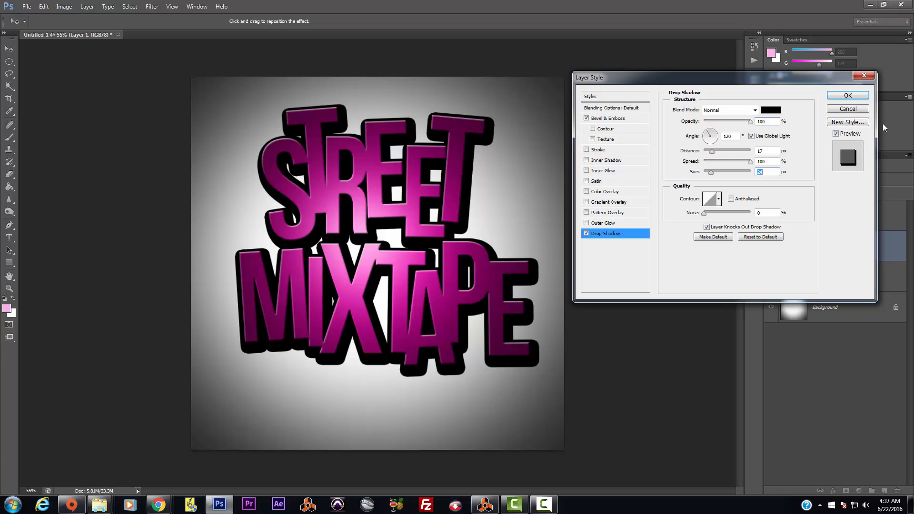
{"action": "left_click_drag", "start_coordinate": [713, 153], "coordinate": [713, 153]}
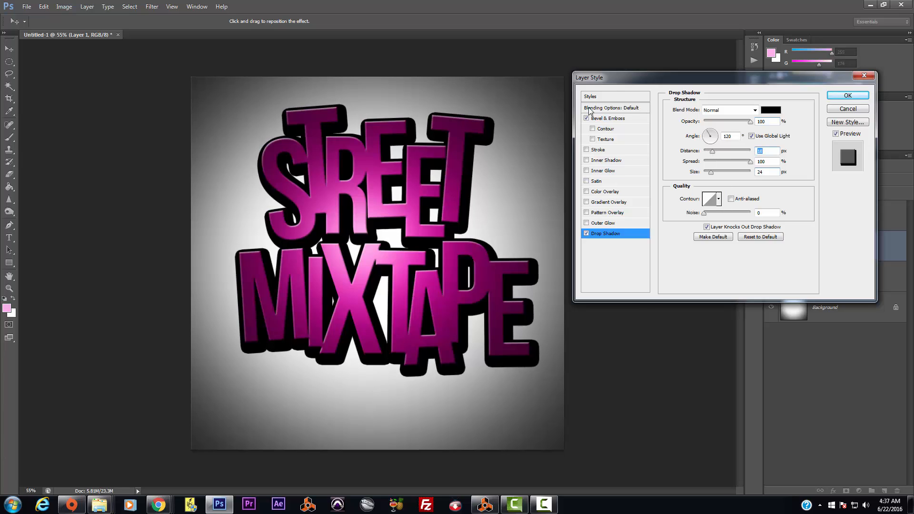
{"action": "left_click", "coordinate": [602, 120]}
{"action": "mouse_move", "coordinate": [712, 137]}
{"action": "left_mouse_down"}
{"action": "mouse_move", "coordinate": [731, 139]}
{"action": "mouse_move", "coordinate": [712, 142]}
{"action": "left_mouse_up"}
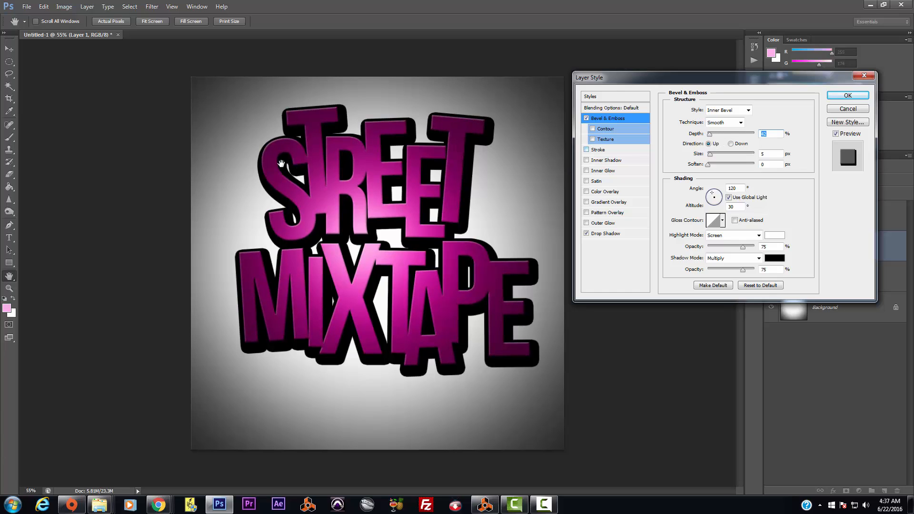
{"action": "left_click", "coordinate": [711, 155]}
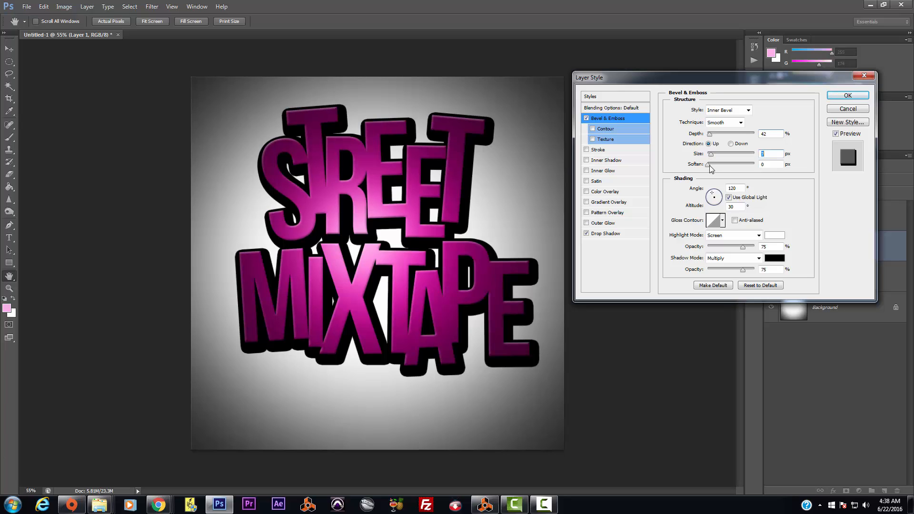
{"action": "left_click_drag", "start_coordinate": [747, 250], "coordinate": [760, 260]}
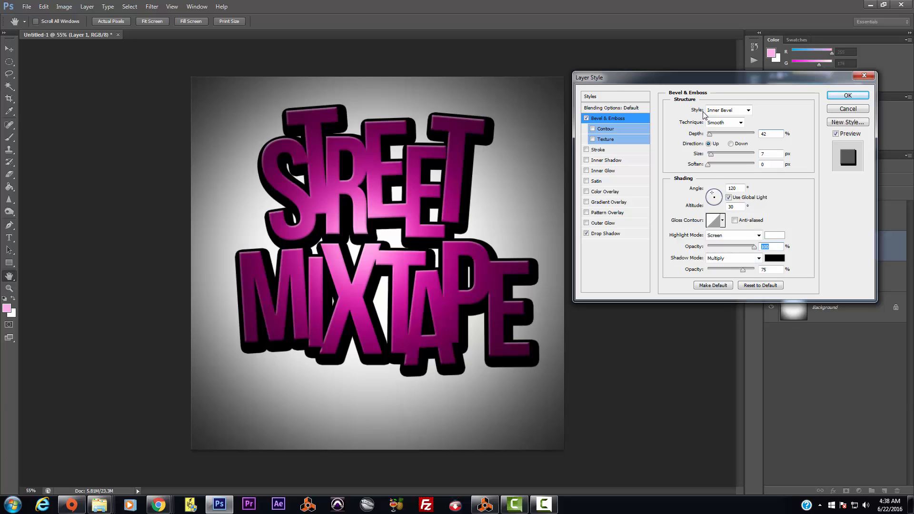
{"action": "left_click", "coordinate": [771, 133]}
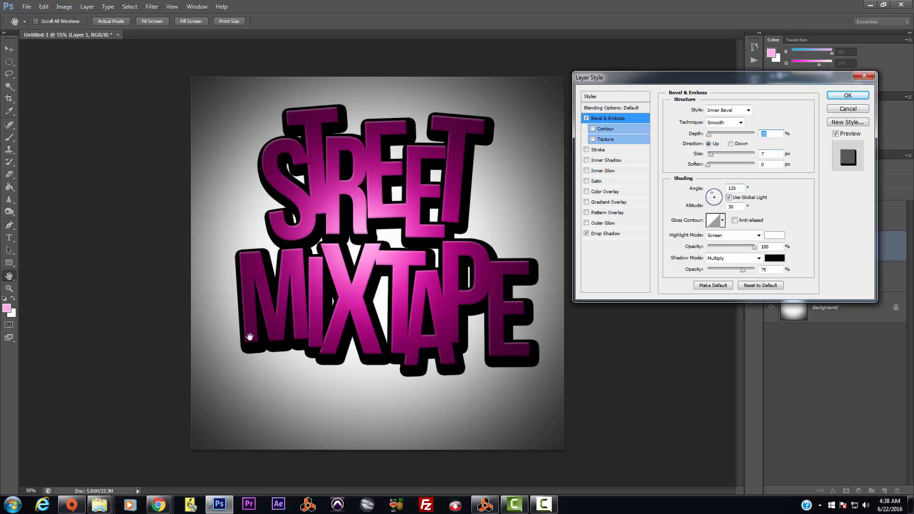
{"action": "left_click", "coordinate": [848, 95]}
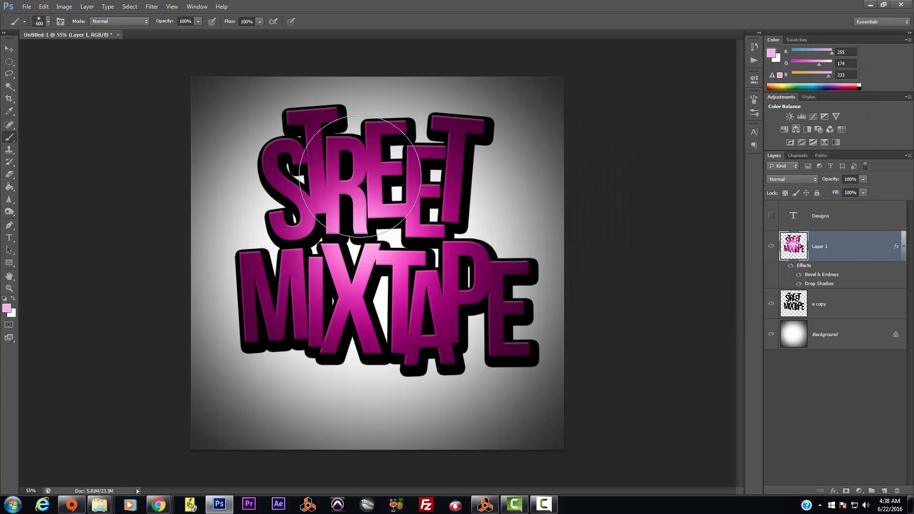
Step: Merge the styled Layer 1 lettering down into a new empty layer above e copy
{"action": "left_click", "coordinate": [9, 48]}
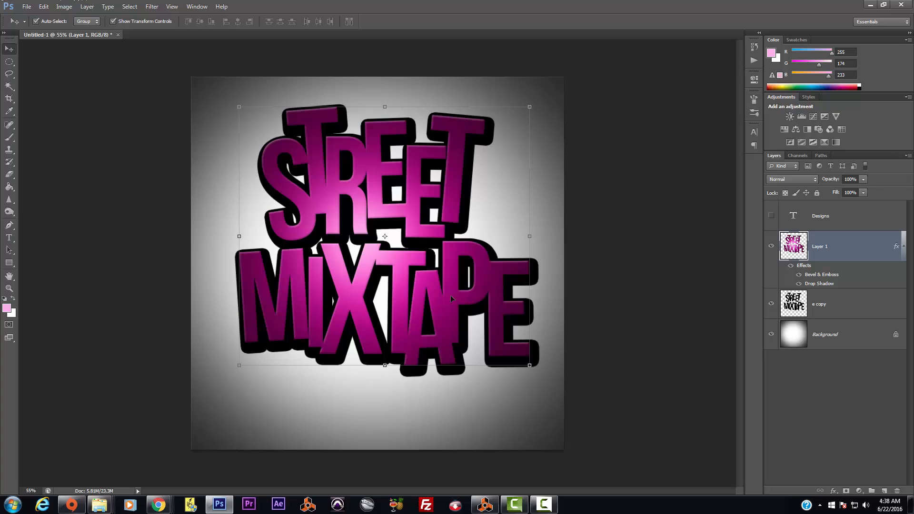
{"action": "left_click", "coordinate": [844, 308]}
{"action": "left_click", "coordinate": [885, 491]}
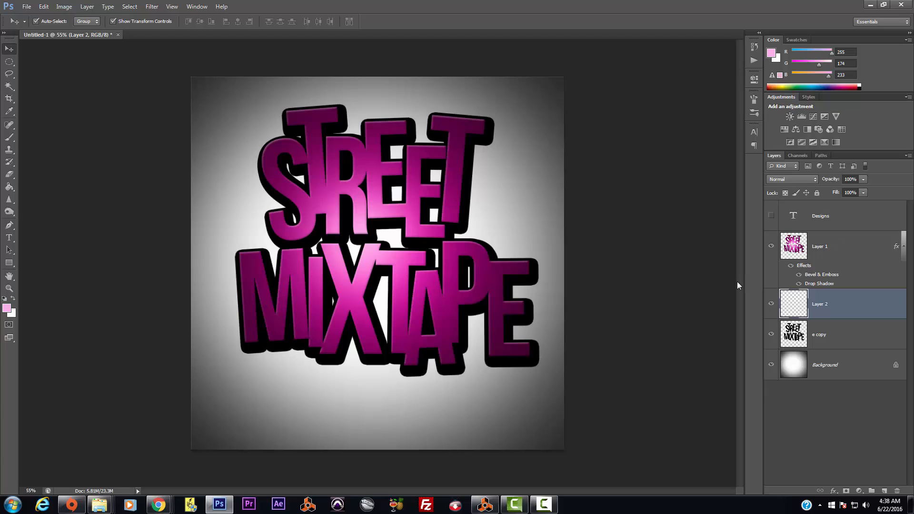
{"action": "left_click", "coordinate": [843, 247]}
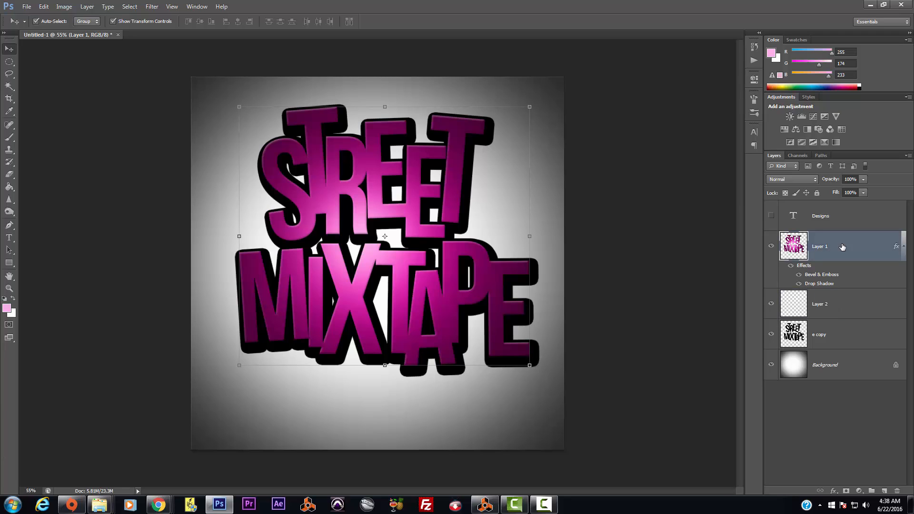
{"action": "key", "text": "ctrl+e"}
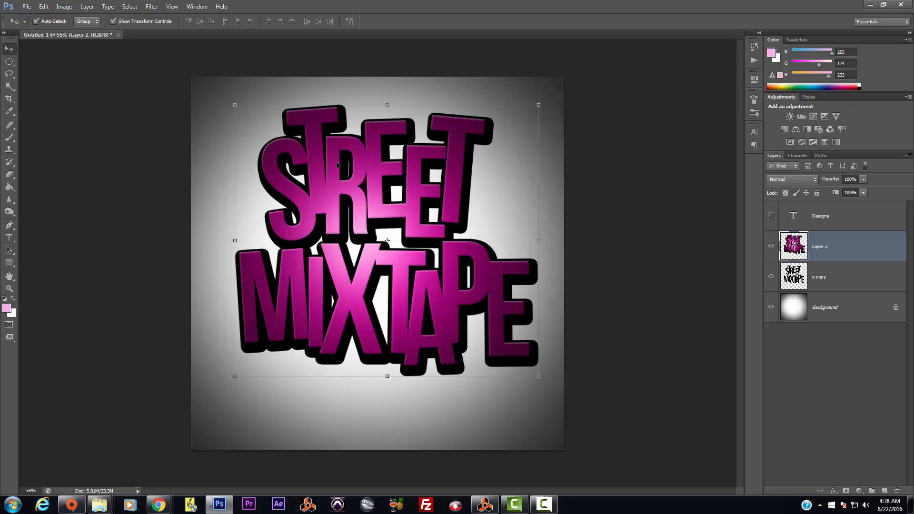
Step: Nudge the lettering up, scale it to about 92%, and hide the black e copy layer
{"action": "left_click_drag", "start_coordinate": [381, 196], "coordinate": [384, 189]}
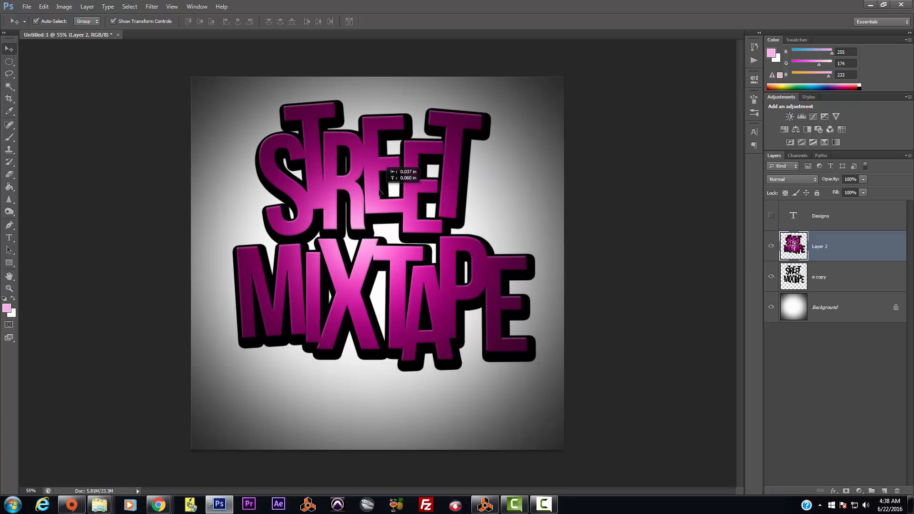
{"action": "left_click_drag", "start_coordinate": [540, 370], "coordinate": [523, 351]}
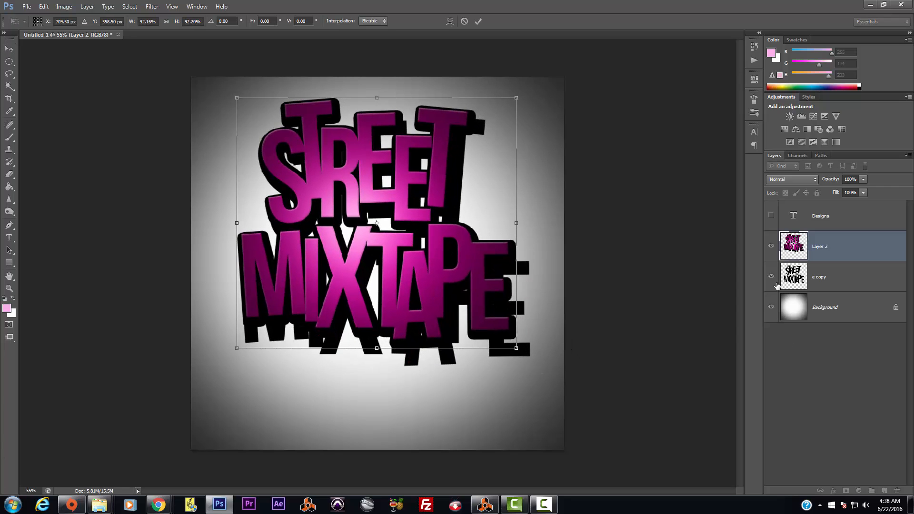
{"action": "key", "text": "Return"}
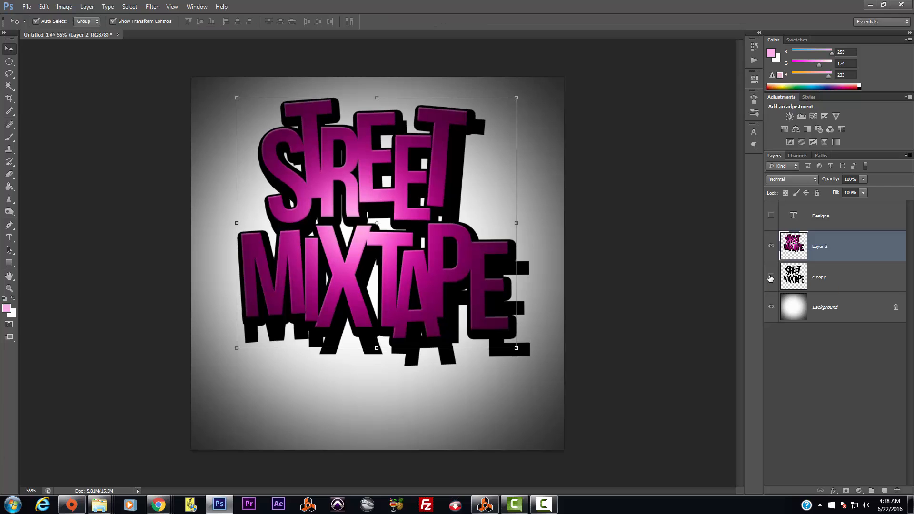
{"action": "left_click", "coordinate": [771, 278]}
Step: Move the lettering slightly higher, show the Designs layer, and drag it up over MIXTAPE's bottom edge
{"action": "mouse_move", "coordinate": [421, 245]}
{"action": "left_mouse_down"}
{"action": "mouse_move", "coordinate": [434, 229]}
{"action": "mouse_move", "coordinate": [428, 237]}
{"action": "left_mouse_up"}
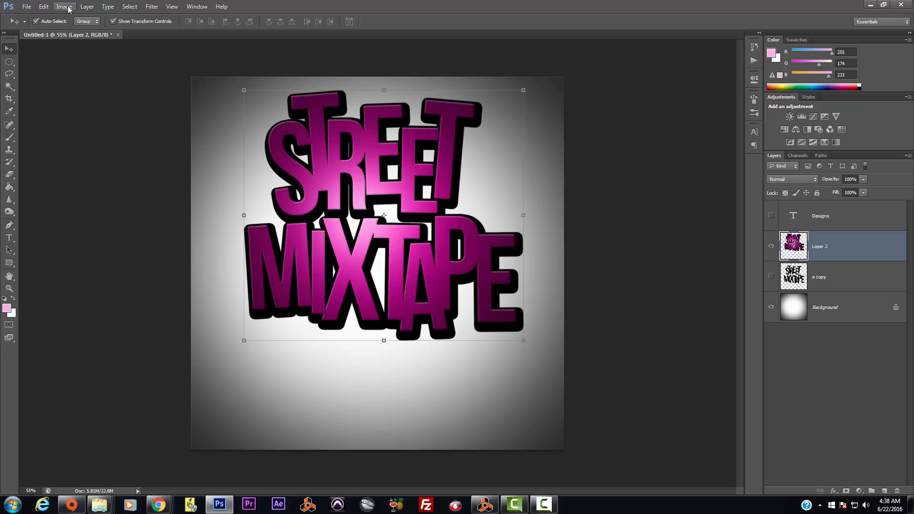
{"action": "left_click", "coordinate": [771, 215]}
{"action": "left_click", "coordinate": [819, 227]}
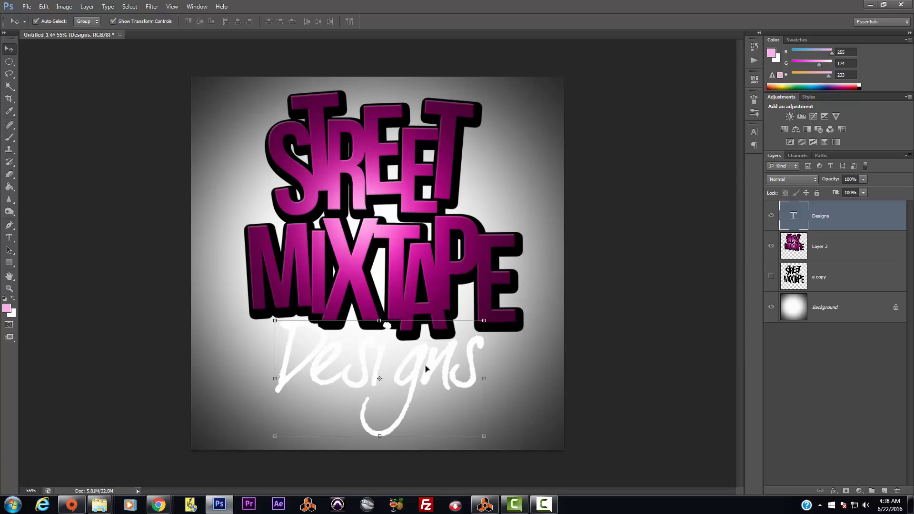
{"action": "mouse_move", "coordinate": [412, 355]}
{"action": "left_mouse_down"}
{"action": "mouse_move", "coordinate": [429, 190]}
{"action": "mouse_move", "coordinate": [411, 339]}
{"action": "left_mouse_up"}
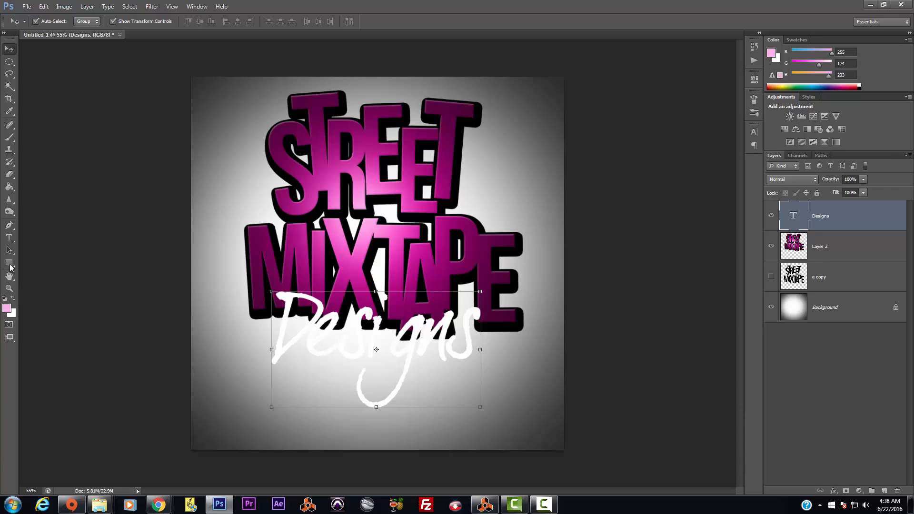
{"action": "left_click", "coordinate": [9, 238]}
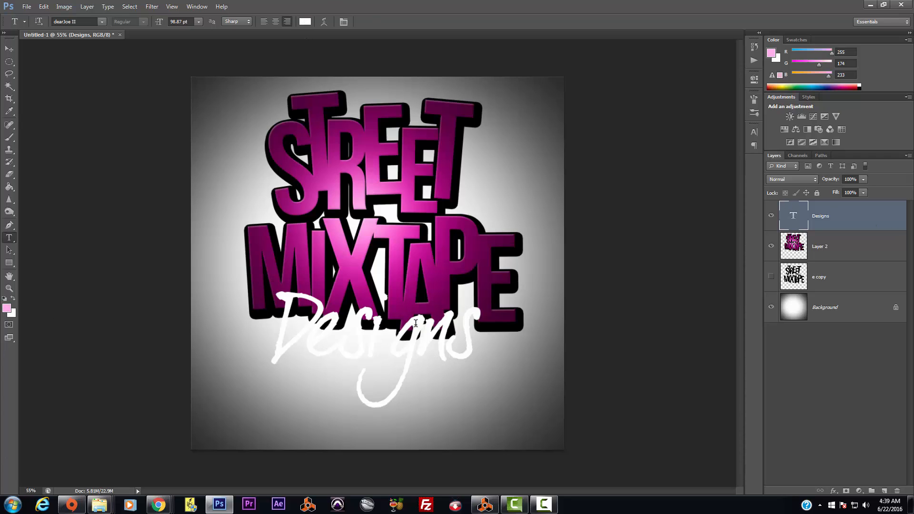
Step: Set the Designs text colour to bright magenta ff00ba and select the Designs characters
{"action": "left_click", "coordinate": [305, 22]}
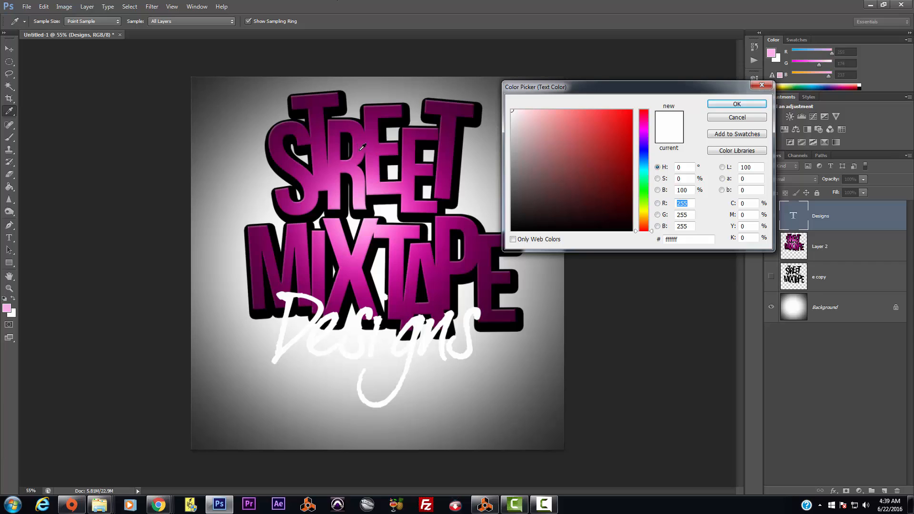
{"action": "left_click", "coordinate": [433, 157]}
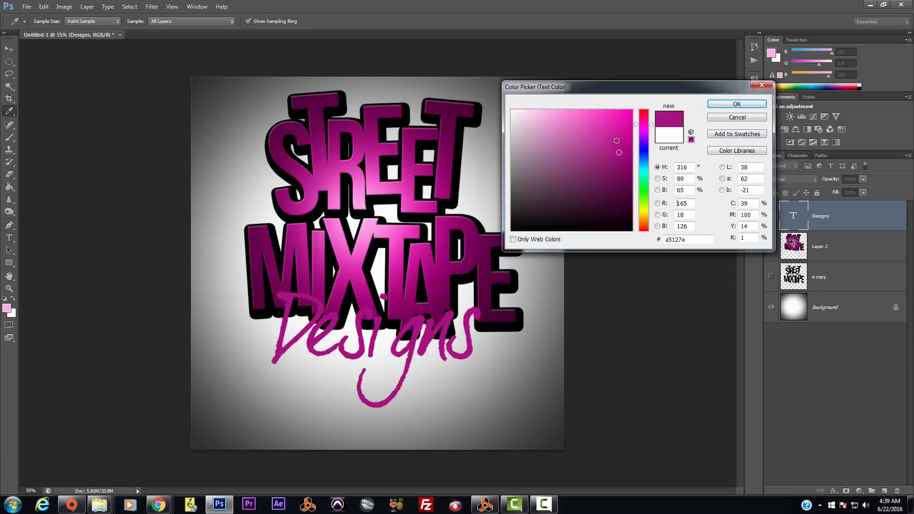
{"action": "left_click_drag", "start_coordinate": [618, 140], "coordinate": [633, 110]}
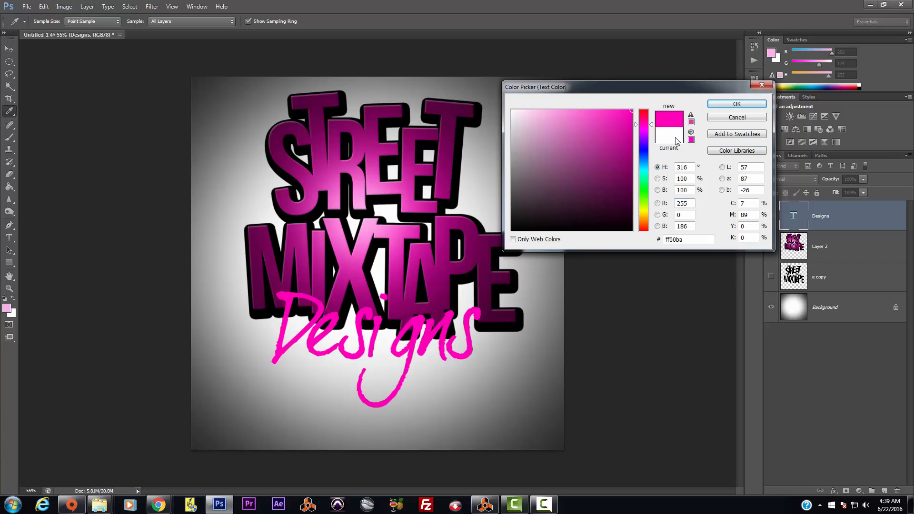
{"action": "left_click", "coordinate": [724, 105]}
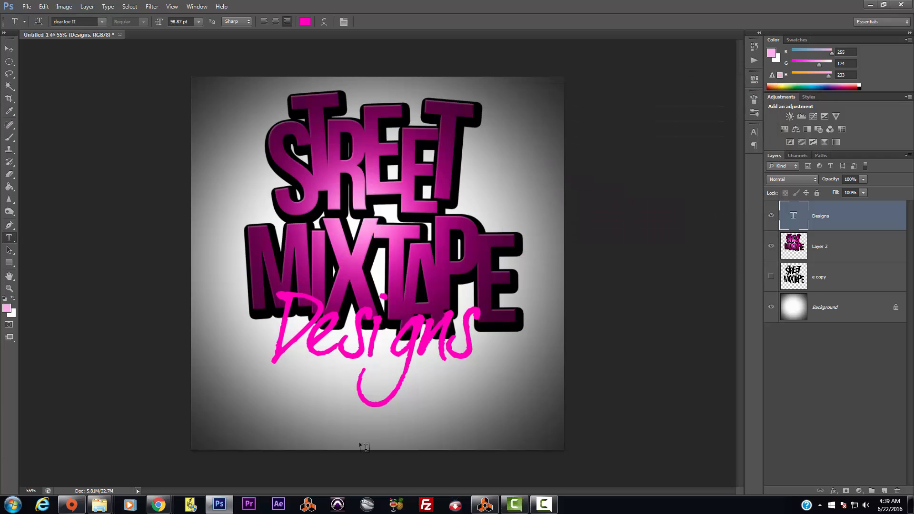
{"action": "left_click_drag", "start_coordinate": [280, 329], "coordinate": [561, 350]}
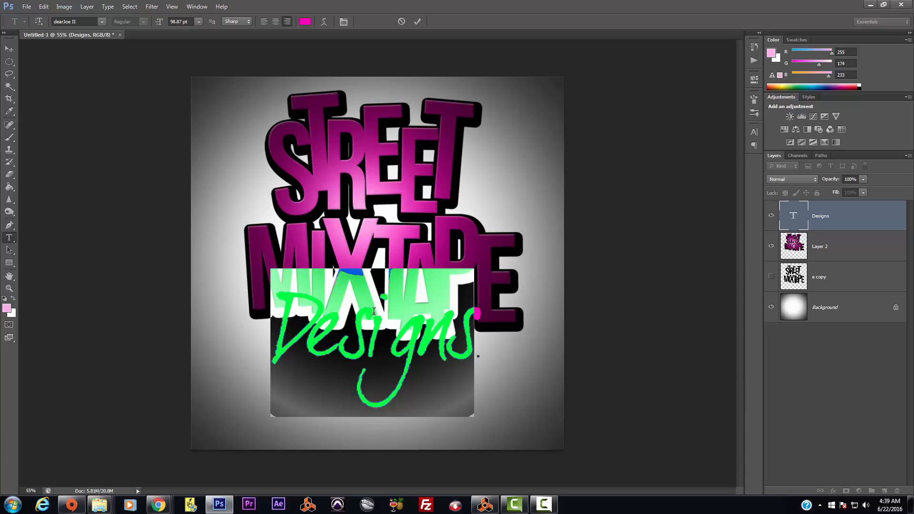
Step: Recolour the selected Designs text bright blue, then check a complementary colour wheel in Chrome
{"action": "left_click", "coordinate": [8, 49]}
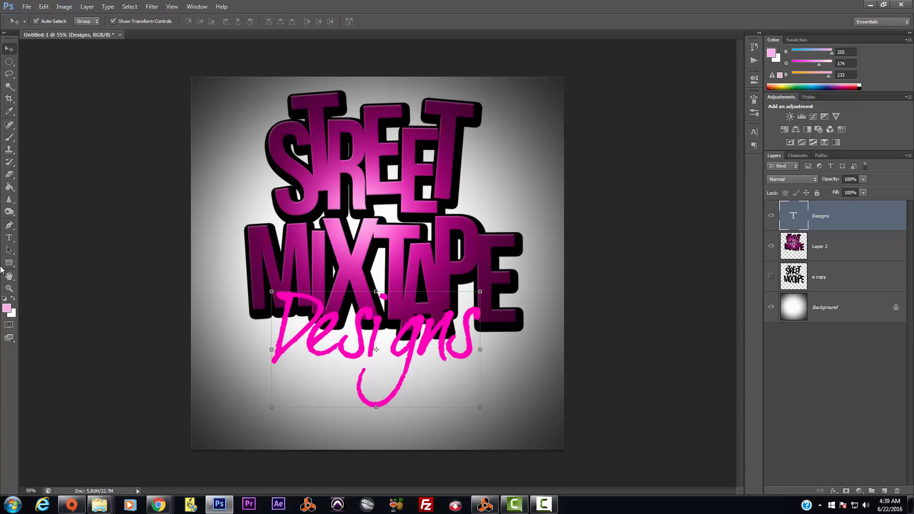
{"action": "left_click", "coordinate": [8, 238]}
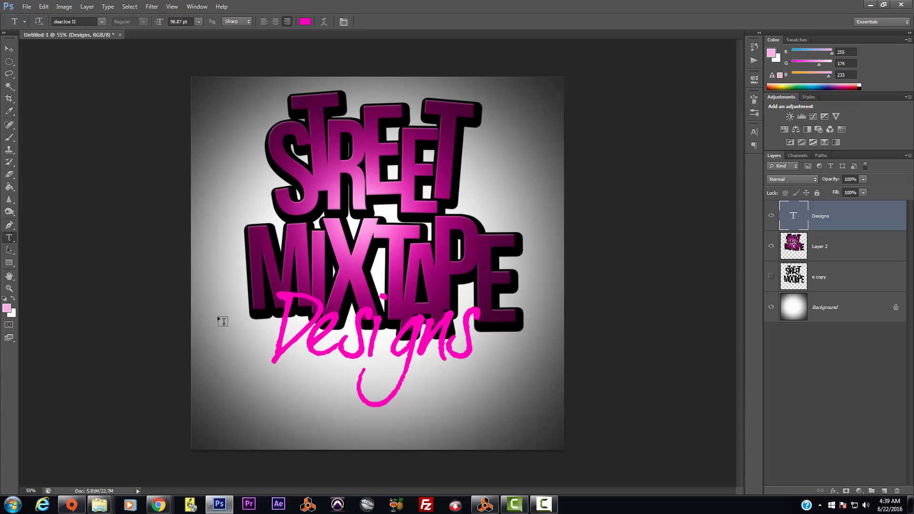
{"action": "double_click", "coordinate": [324, 325]}
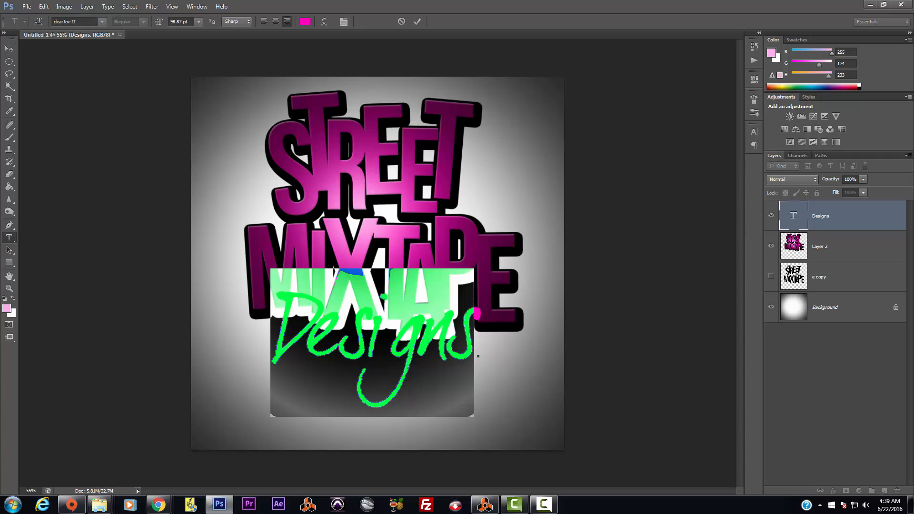
{"action": "left_click", "coordinate": [310, 23]}
{"action": "left_click_drag", "start_coordinate": [596, 155], "coordinate": [629, 125]}
{"action": "left_click", "coordinate": [644, 160]}
{"action": "left_click", "coordinate": [737, 104]}
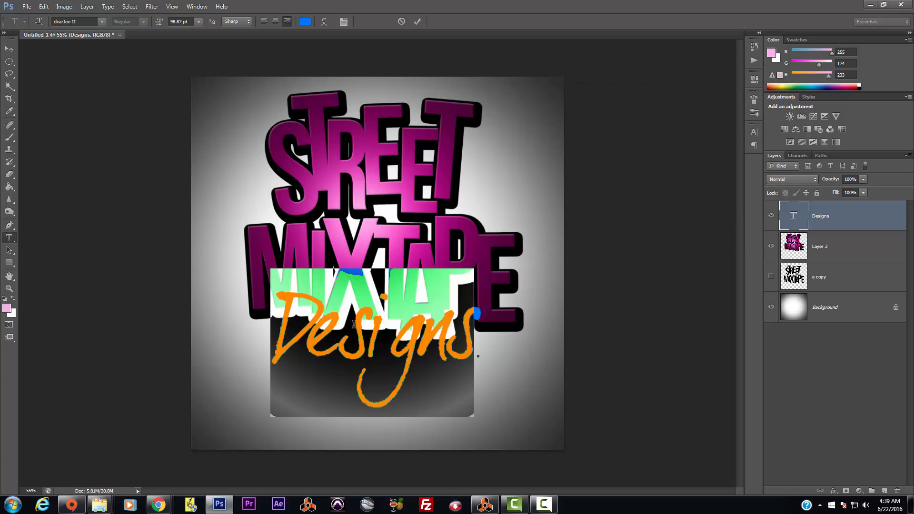
{"action": "key", "text": "alt+Tab"}
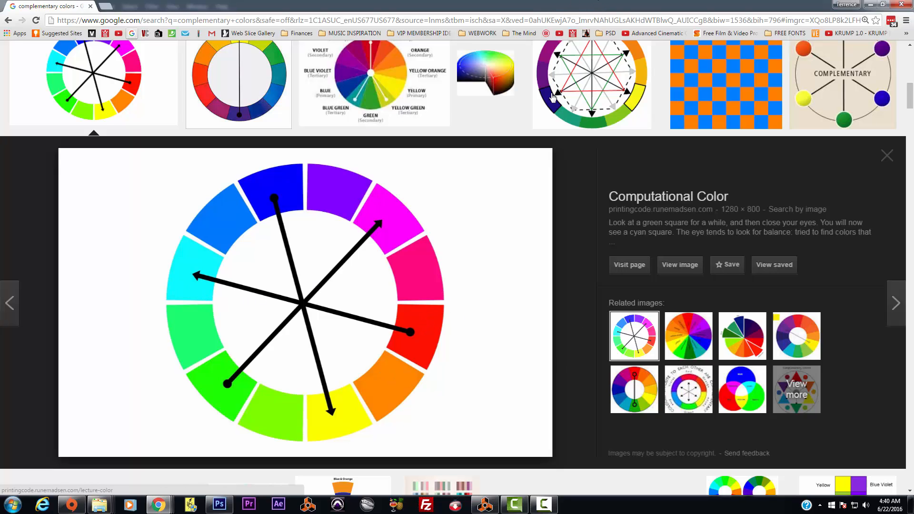
{"action": "left_click", "coordinate": [219, 504]}
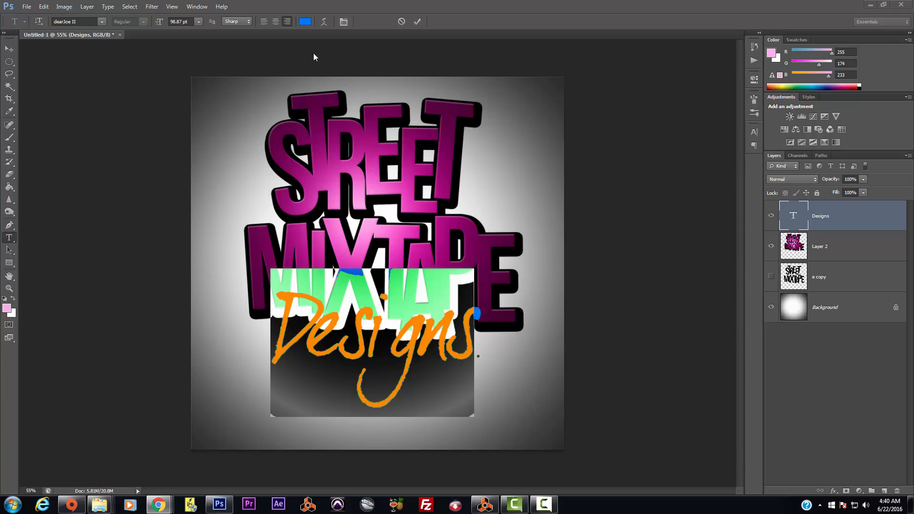
Step: Change the Designs text hue to red and maximize the Chrome colour wheel reference
{"action": "left_click", "coordinate": [310, 24]}
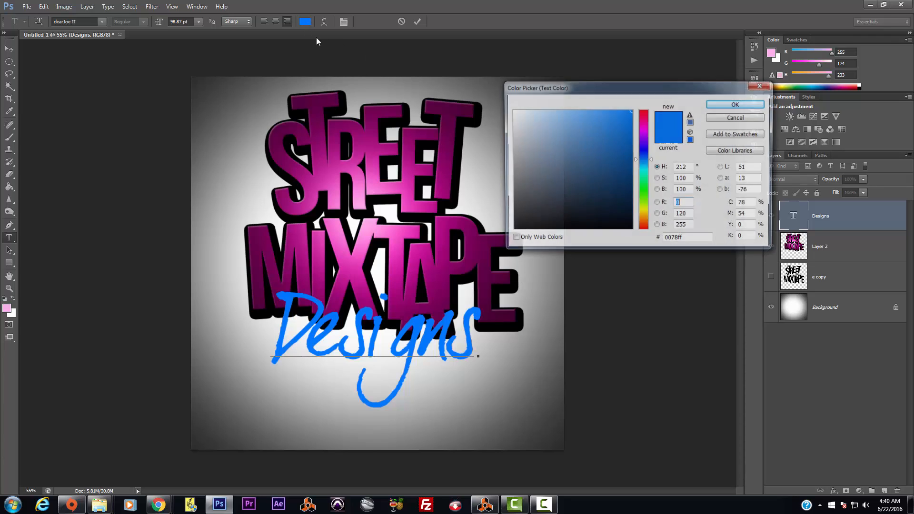
{"action": "left_click_drag", "start_coordinate": [649, 229], "coordinate": [648, 245]}
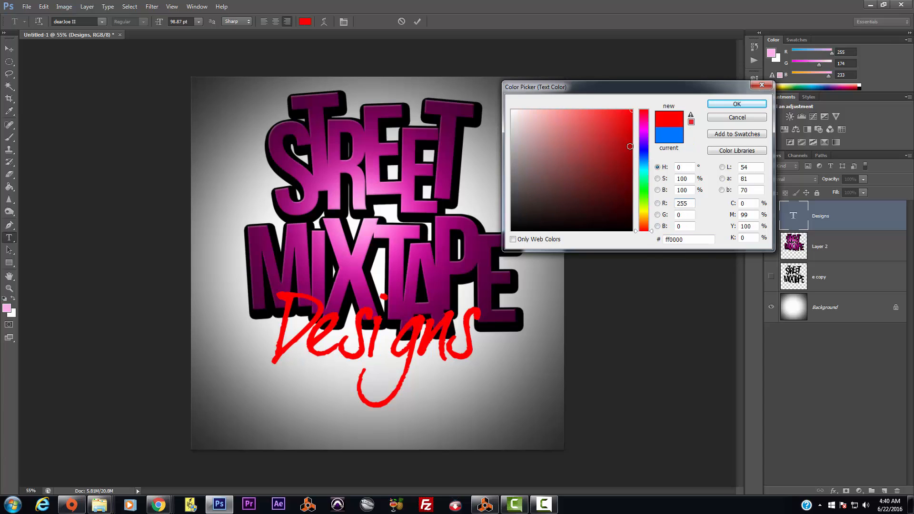
{"action": "left_click", "coordinate": [722, 102]}
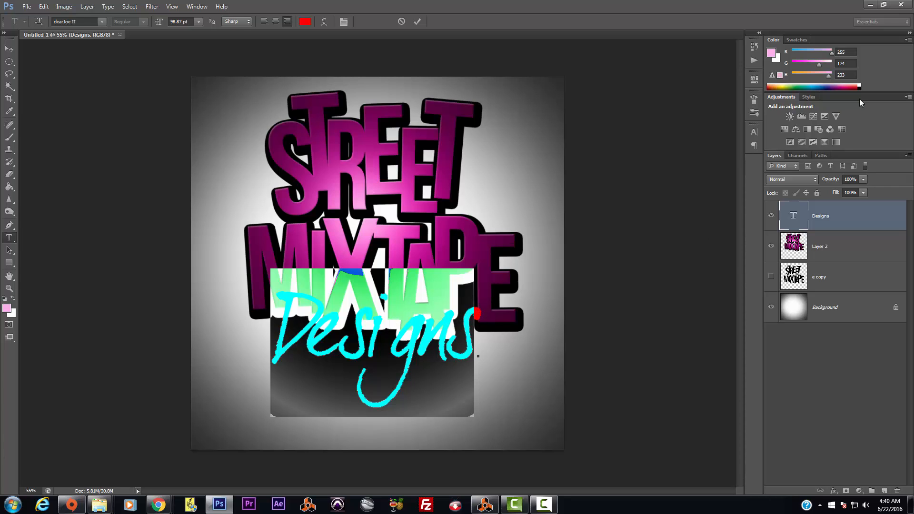
{"action": "left_click_drag", "start_coordinate": [638, 251], "coordinate": [438, 1]}
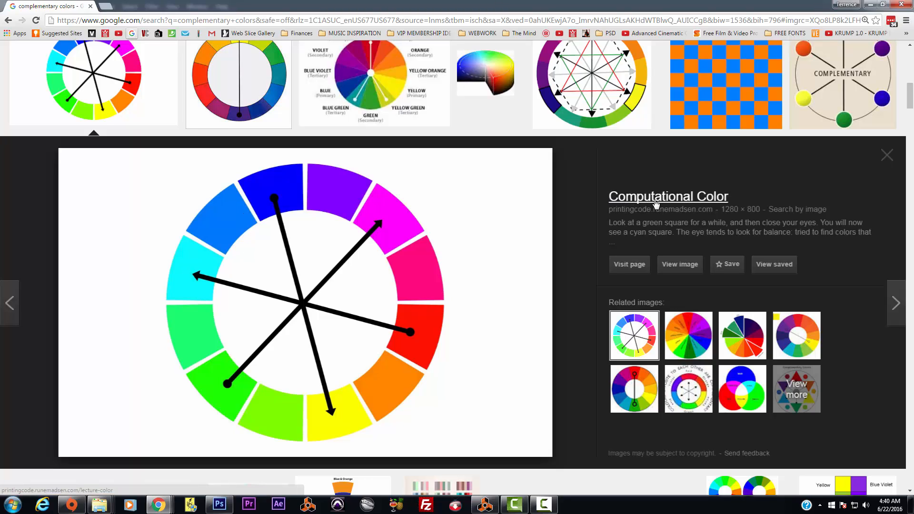
Step: Drag the Chrome window to the lower right so the Photoshop logo document shows
{"action": "left_click_drag", "start_coordinate": [654, 5], "coordinate": [913, 72]}
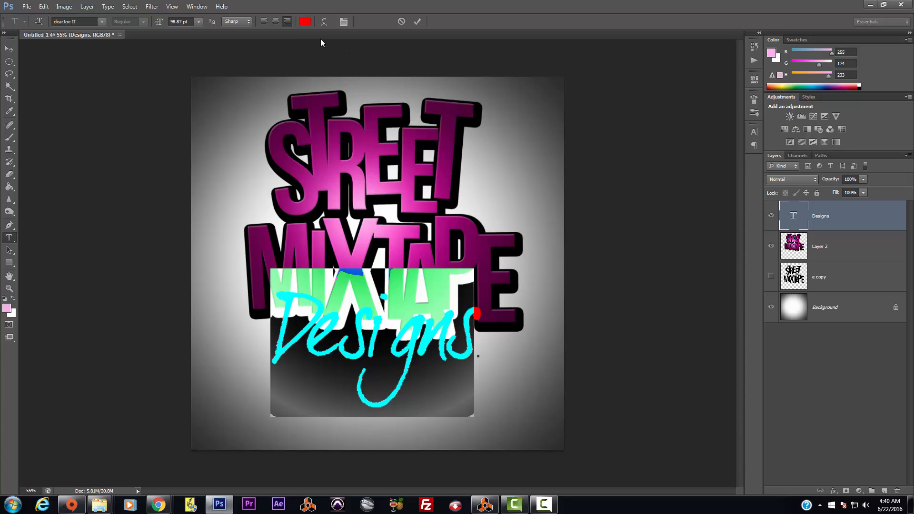
Step: Try a vivid hot pink for Designs, sampled from the magenta lettering
{"action": "left_click", "coordinate": [305, 22]}
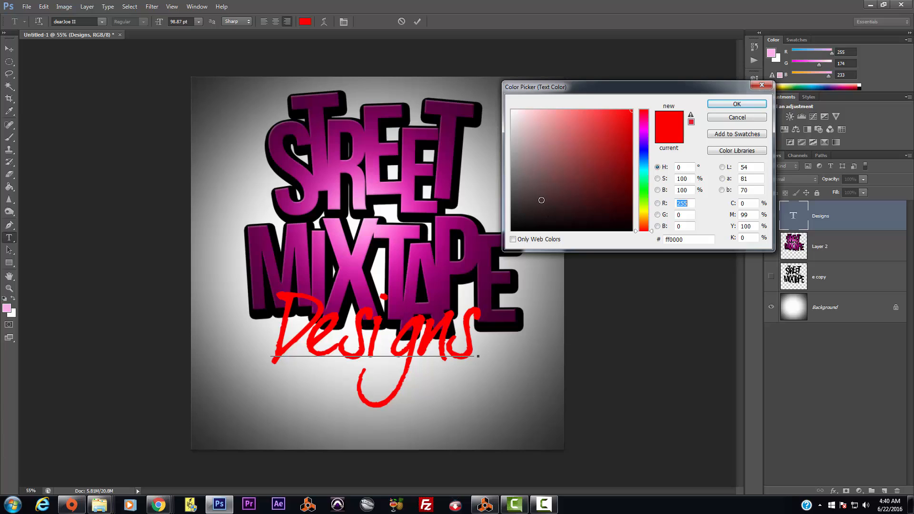
{"action": "left_click", "coordinate": [343, 168]}
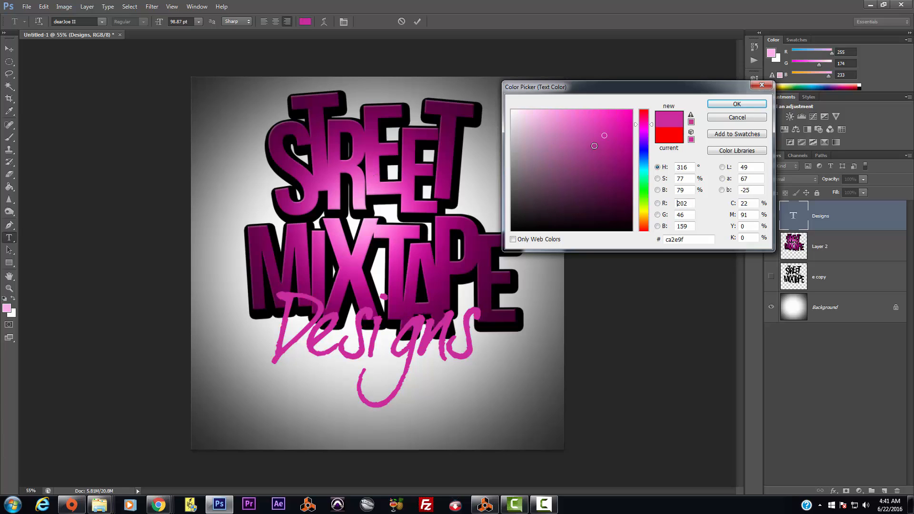
{"action": "left_click_drag", "start_coordinate": [627, 127], "coordinate": [651, 100]}
{"action": "left_click", "coordinate": [727, 104]}
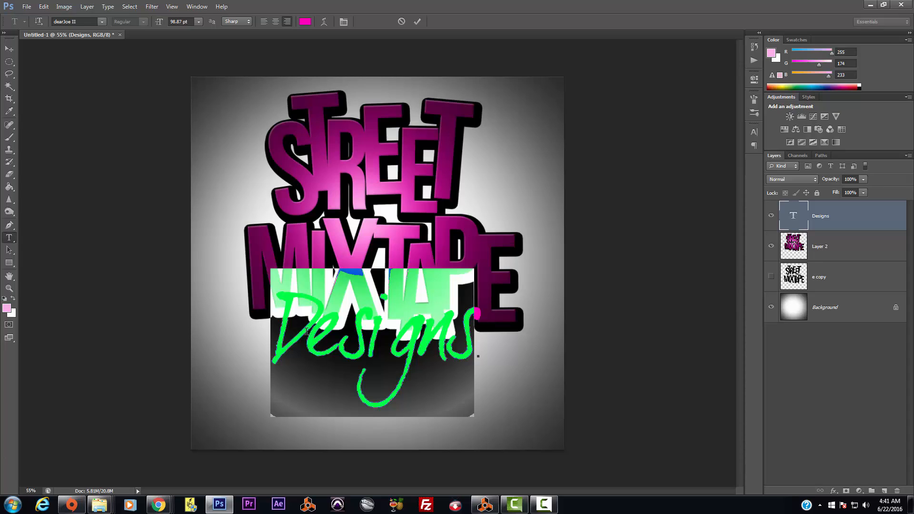
Step: Change the Designs text colour to bright green 00ff60
{"action": "left_click", "coordinate": [305, 22]}
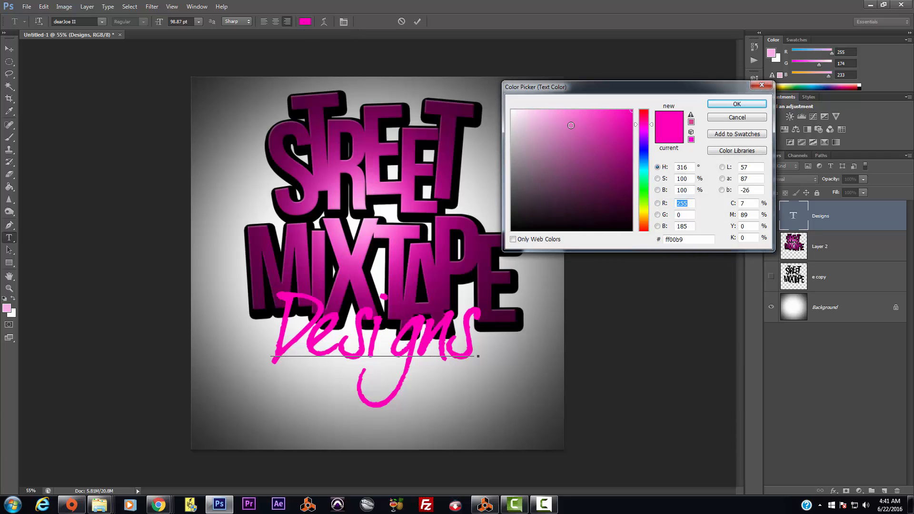
{"action": "left_click_drag", "start_coordinate": [644, 188], "coordinate": [646, 182]}
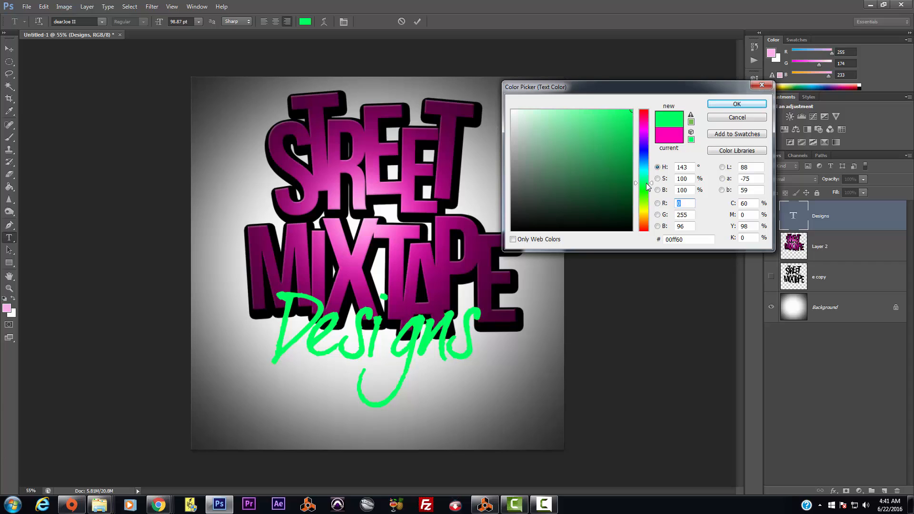
{"action": "left_click", "coordinate": [737, 104]}
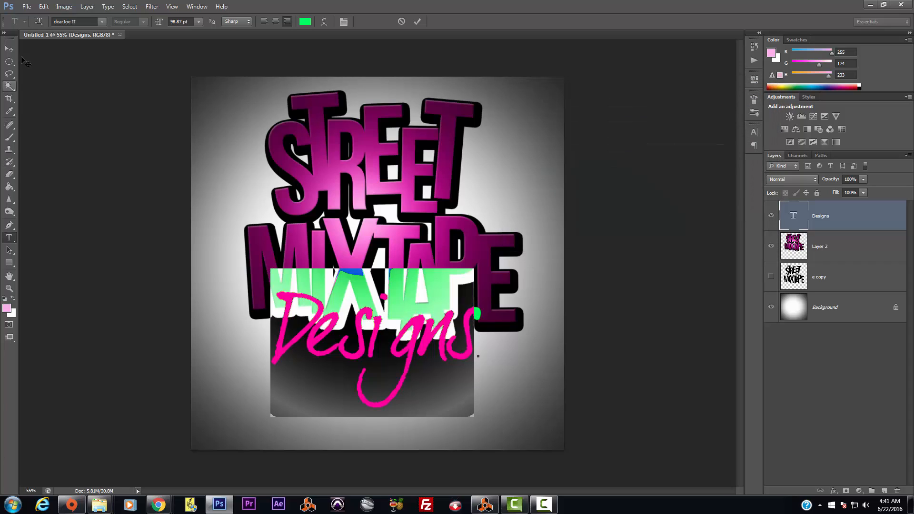
Step: Commit the Designs text and, in Layer Style, swap a thickened black Stroke for Outer Glow
{"action": "left_click", "coordinate": [8, 48]}
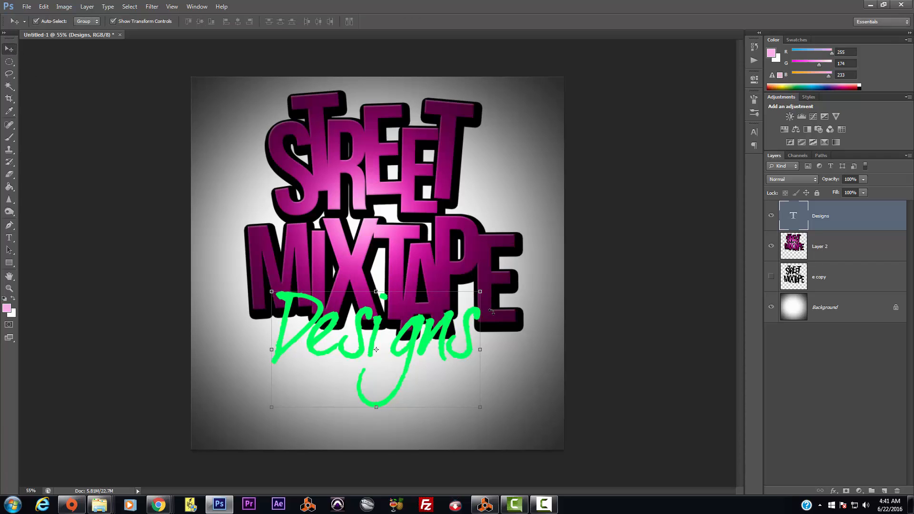
{"action": "left_click", "coordinate": [64, 7]}
{"action": "mouse_move", "coordinate": [96, 10]}
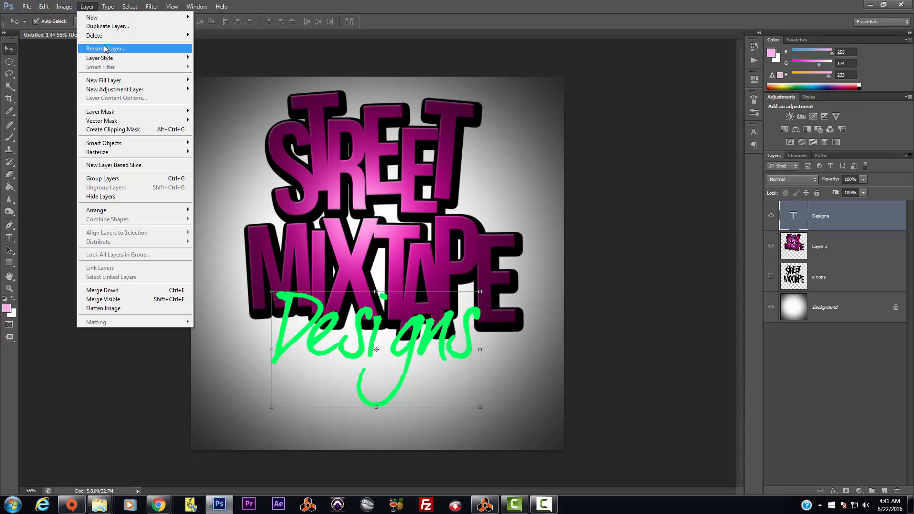
{"action": "mouse_move", "coordinate": [105, 58]}
{"action": "left_click", "coordinate": [232, 80]}
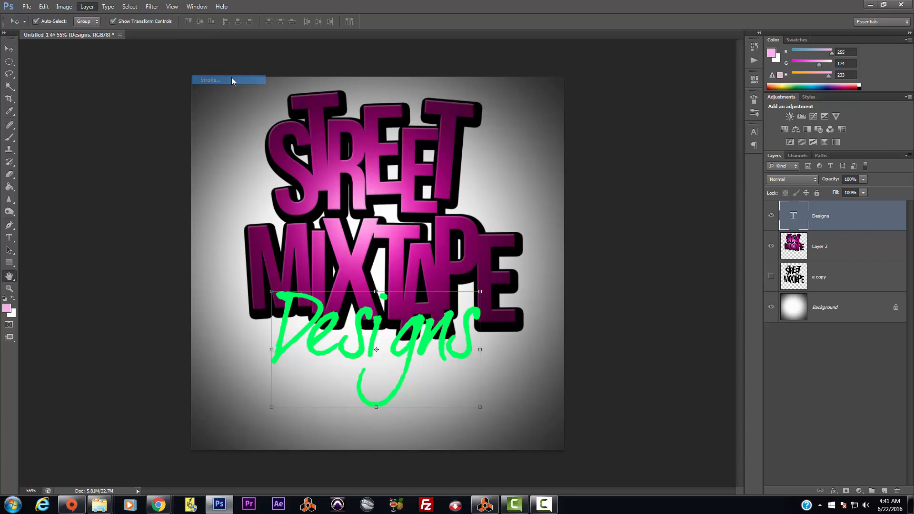
{"action": "left_click_drag", "start_coordinate": [706, 111], "coordinate": [709, 112]}
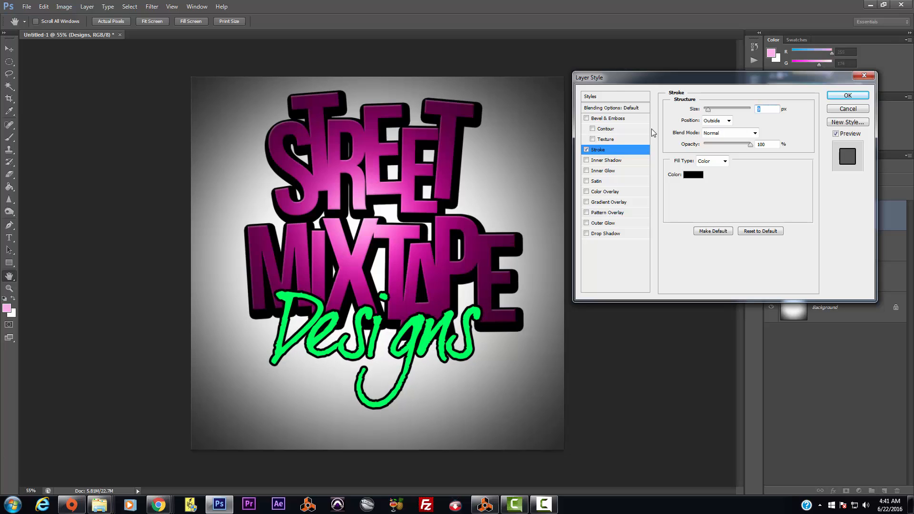
{"action": "left_click", "coordinate": [587, 150]}
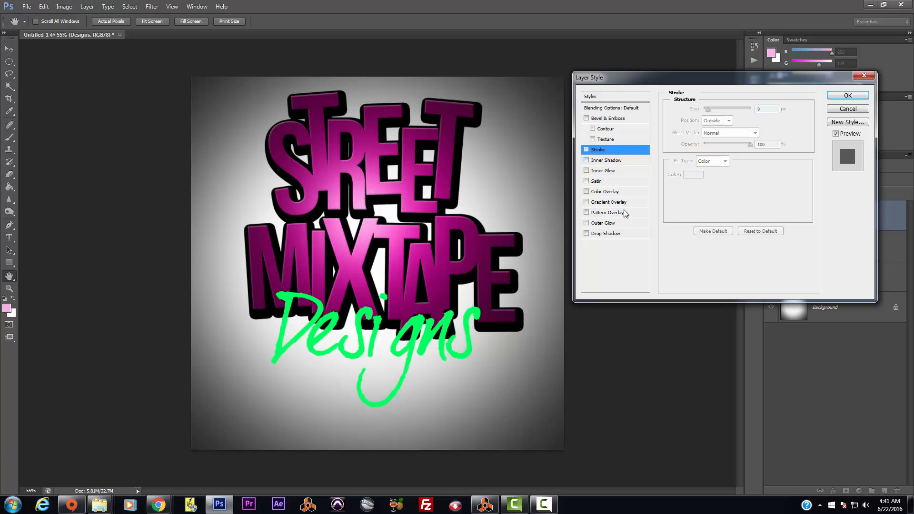
{"action": "left_click", "coordinate": [587, 223]}
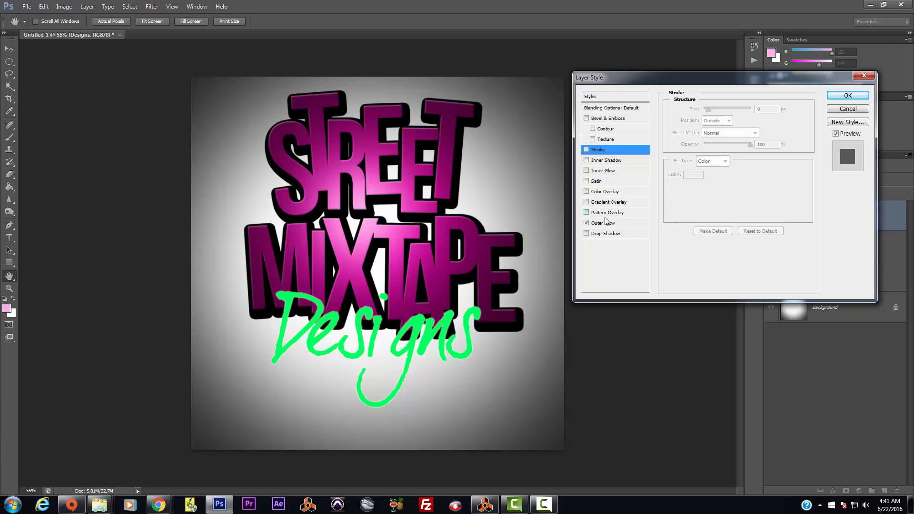
Step: Replace the glow with an opaque black Normal drop shadow: 13 px distance, 100% spread, 21 px size
{"action": "left_click", "coordinate": [587, 223]}
{"action": "left_click", "coordinate": [587, 233]}
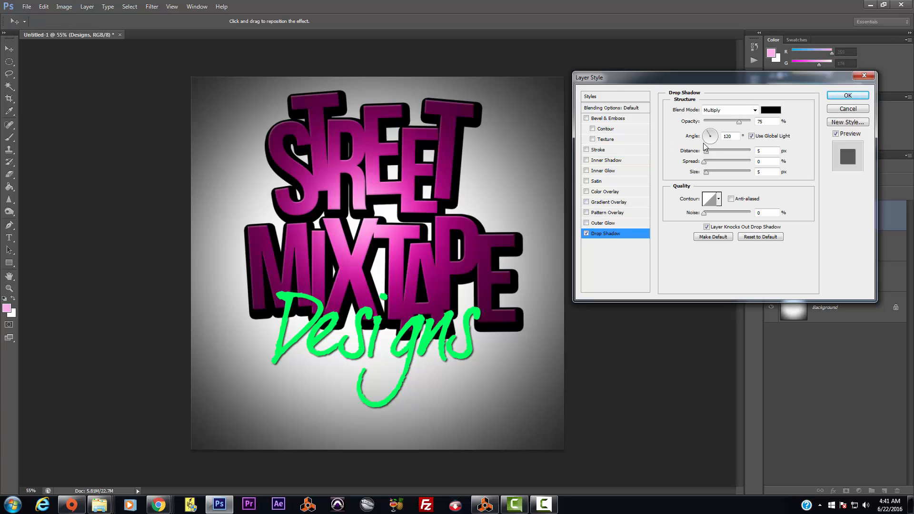
{"action": "left_click", "coordinate": [755, 110]}
{"action": "left_click", "coordinate": [726, 122]}
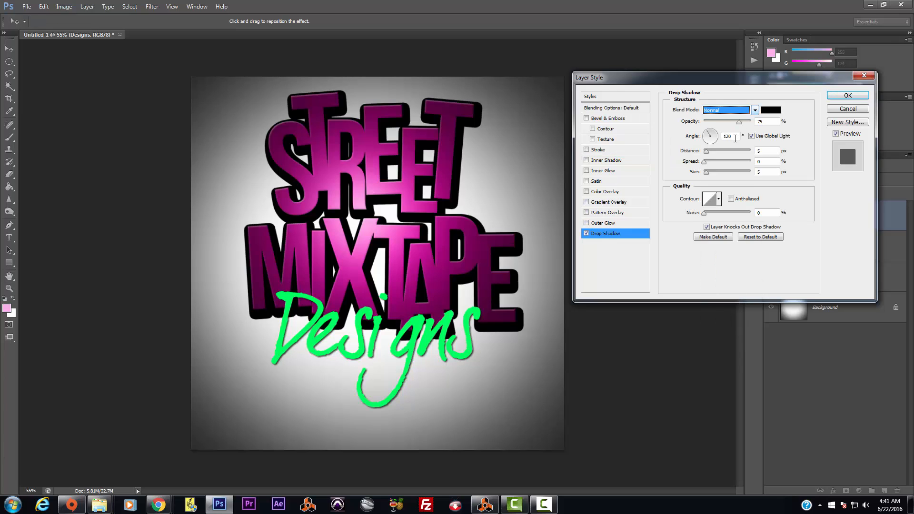
{"action": "left_click_drag", "start_coordinate": [739, 121], "coordinate": [753, 122]}
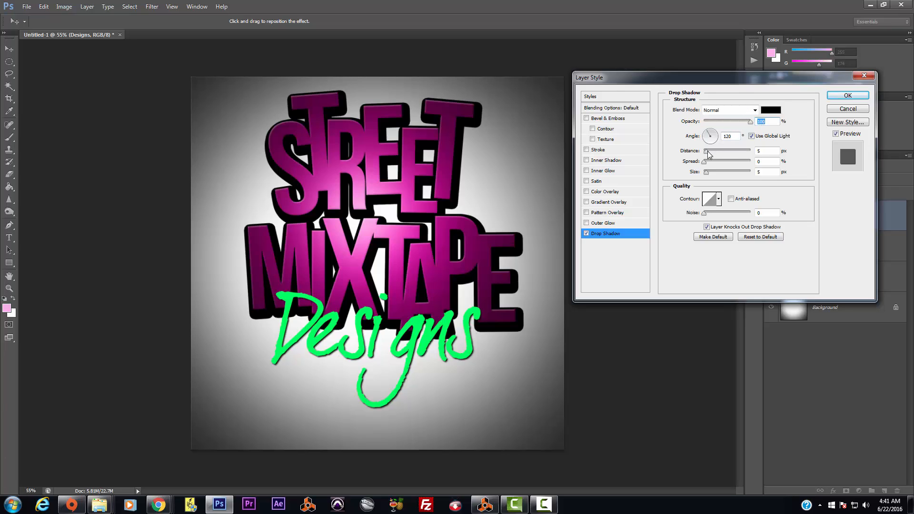
{"action": "left_click_drag", "start_coordinate": [707, 151], "coordinate": [712, 178]}
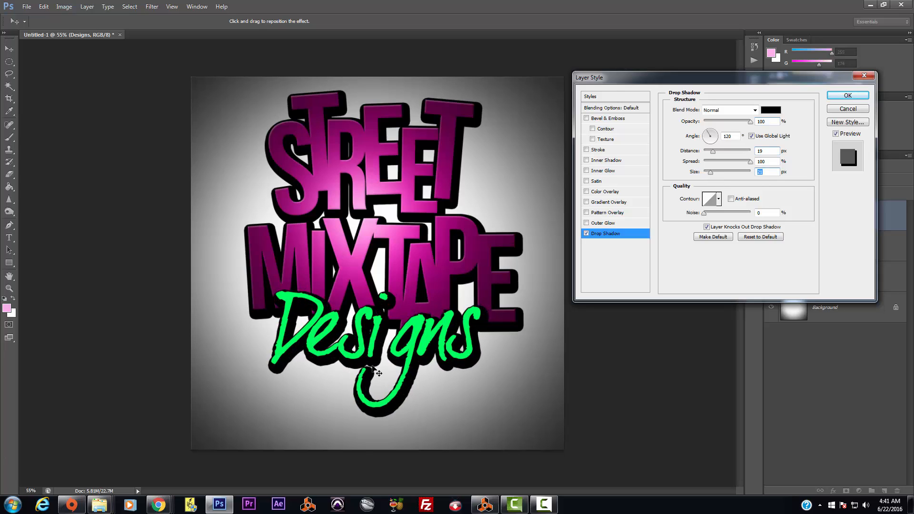
{"action": "left_click_drag", "start_coordinate": [372, 366], "coordinate": [373, 363]}
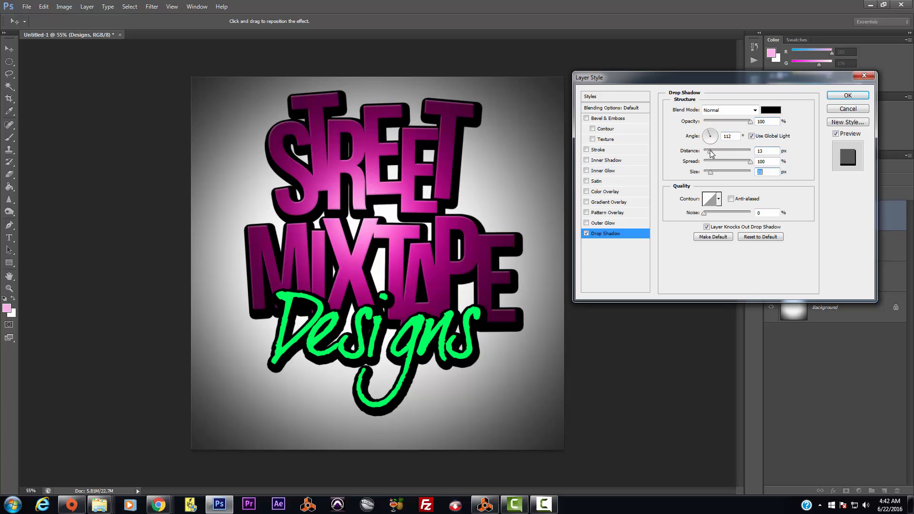
{"action": "left_click_drag", "start_coordinate": [710, 153], "coordinate": [713, 164]}
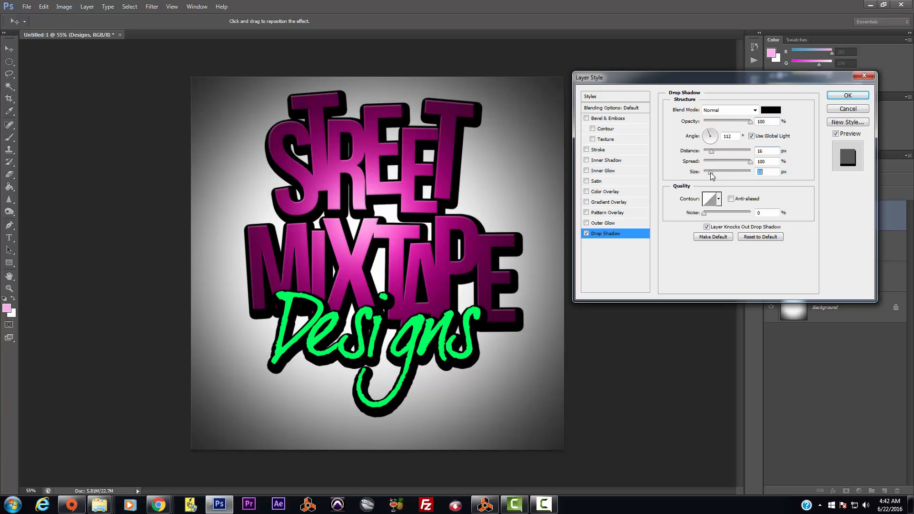
{"action": "left_click", "coordinate": [710, 172]}
{"action": "left_click_drag", "start_coordinate": [713, 153], "coordinate": [755, 165]}
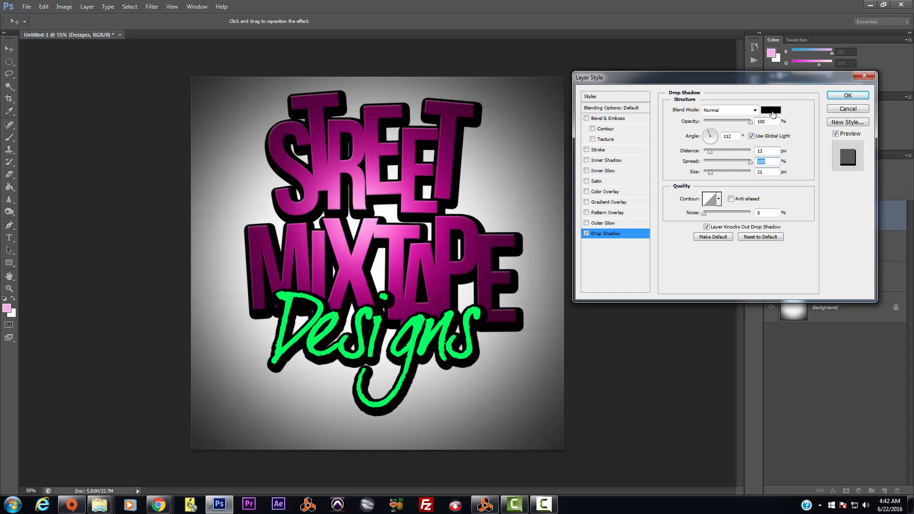
{"action": "left_click", "coordinate": [831, 98]}
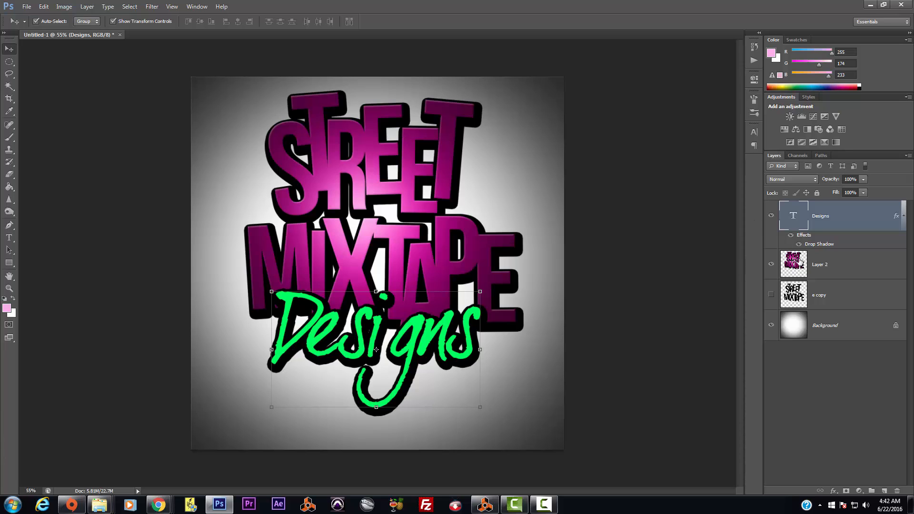
Step: Give the STREET MIXTAPE layer a thick outside stroke in green 00ff60 sampled from Designs
{"action": "left_click", "coordinate": [795, 267]}
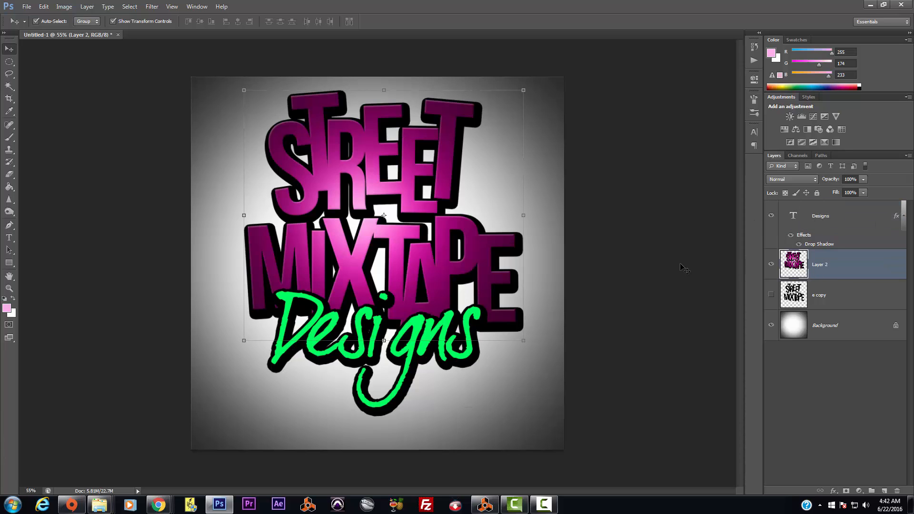
{"action": "left_click", "coordinate": [87, 6]}
{"action": "mouse_move", "coordinate": [110, 61]}
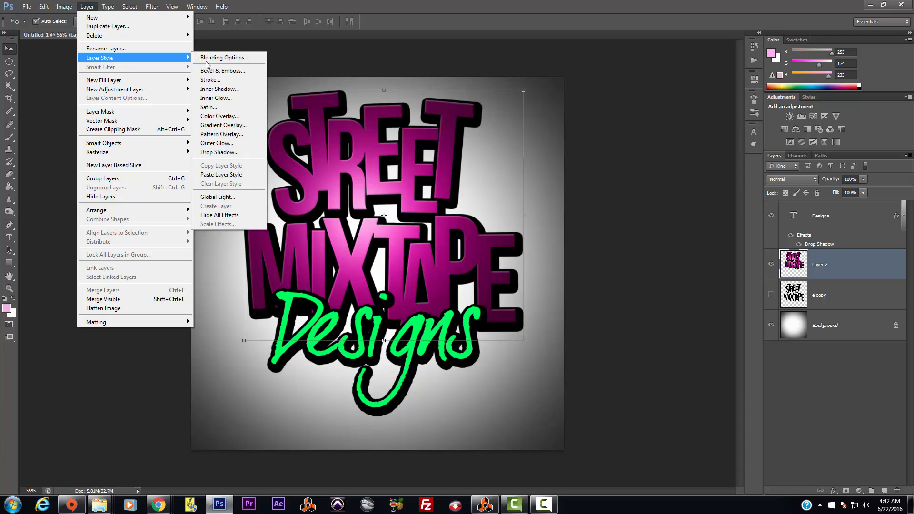
{"action": "left_click", "coordinate": [209, 80]}
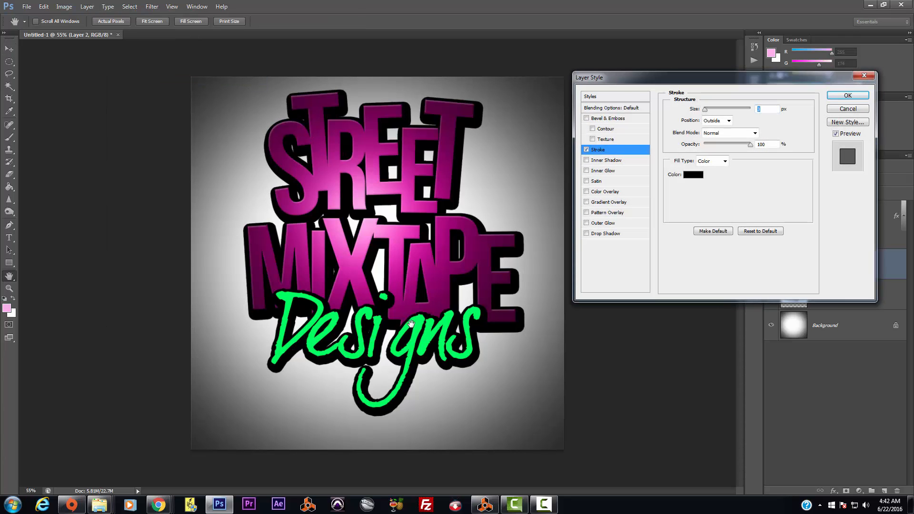
{"action": "left_click", "coordinate": [700, 178]}
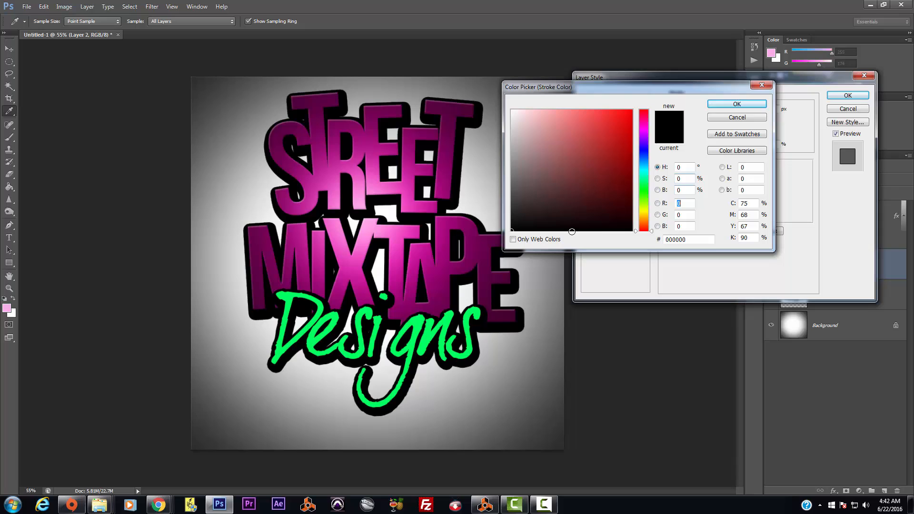
{"action": "left_click", "coordinate": [472, 311]}
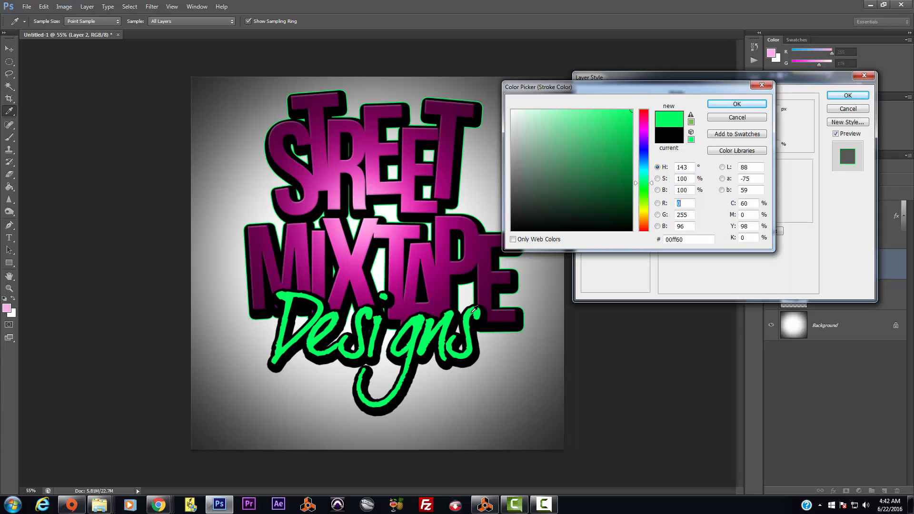
{"action": "left_click", "coordinate": [720, 109]}
{"action": "left_click_drag", "start_coordinate": [707, 110], "coordinate": [709, 112]}
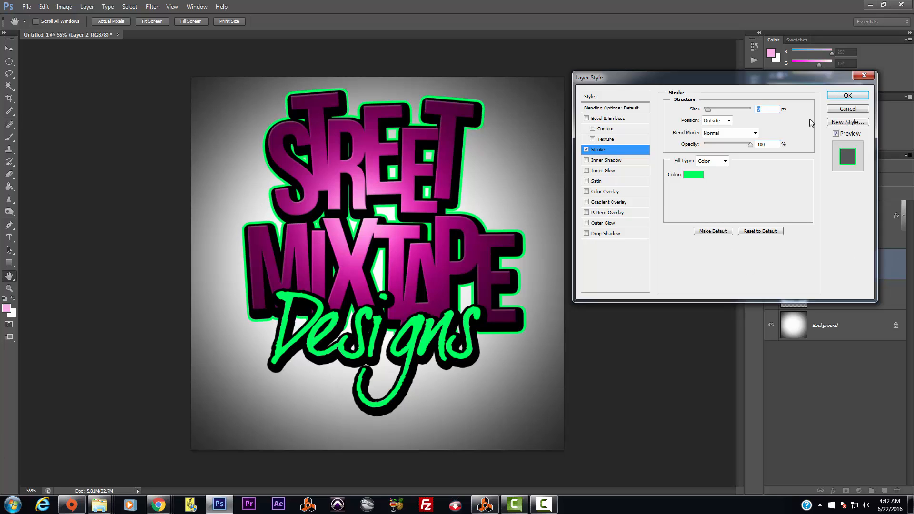
{"action": "left_click", "coordinate": [838, 97]}
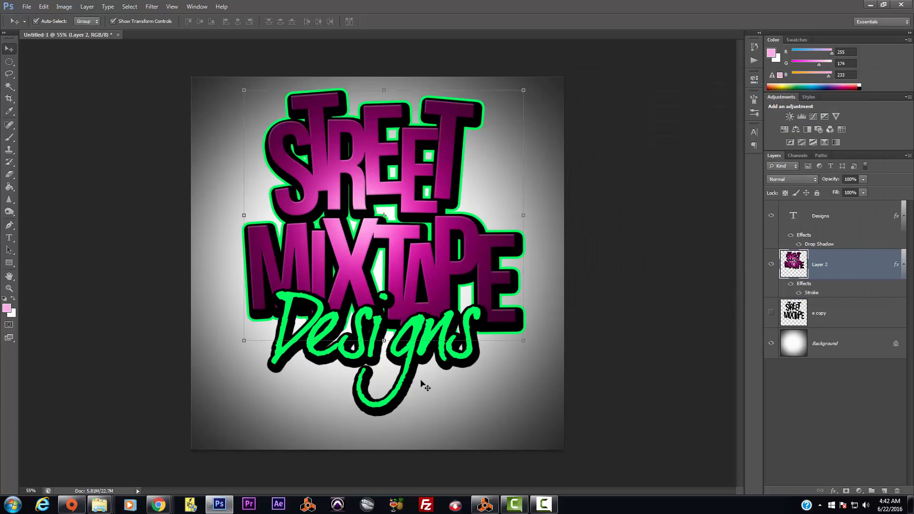
{"action": "left_click", "coordinate": [840, 218]}
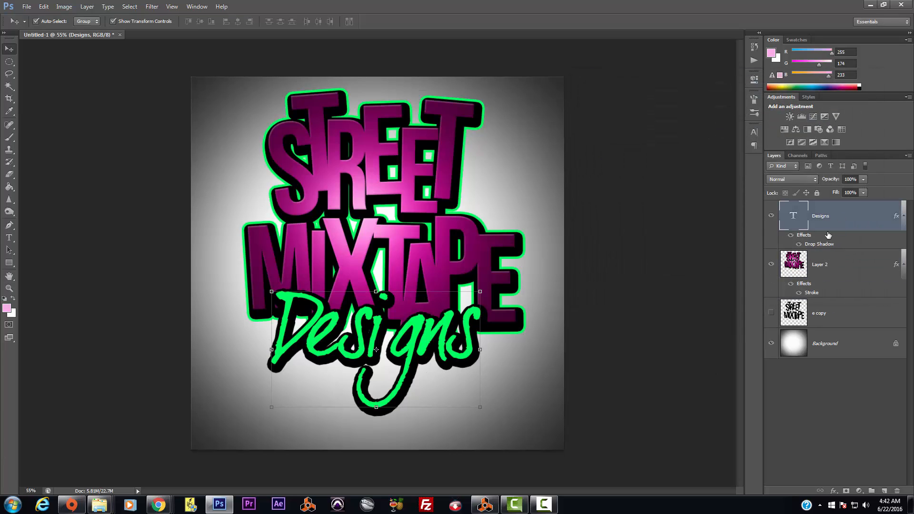
{"action": "double_click", "coordinate": [819, 244]}
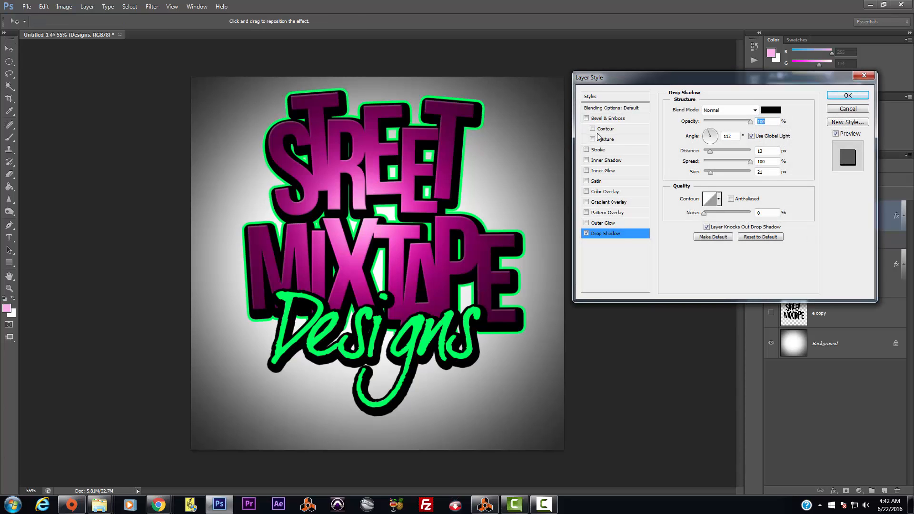
{"action": "left_click", "coordinate": [598, 150]}
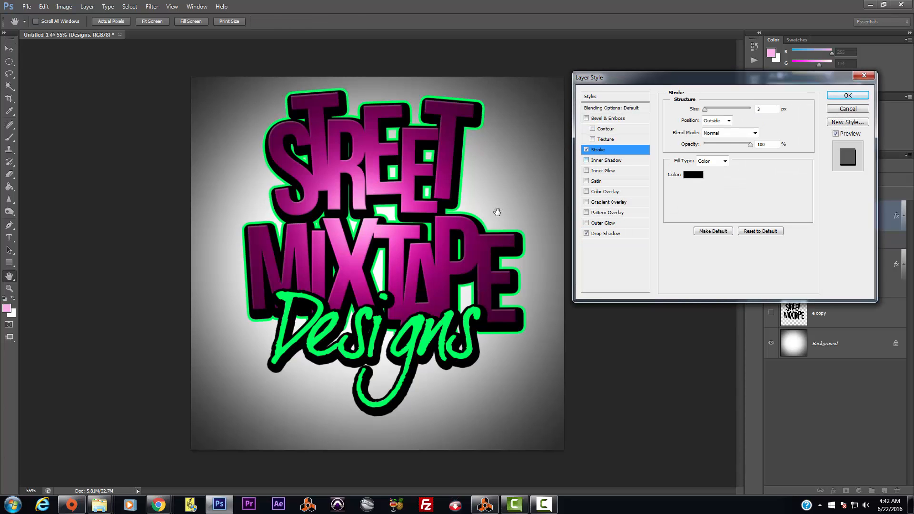
{"action": "left_click", "coordinate": [694, 174]}
{"action": "left_click", "coordinate": [410, 160]}
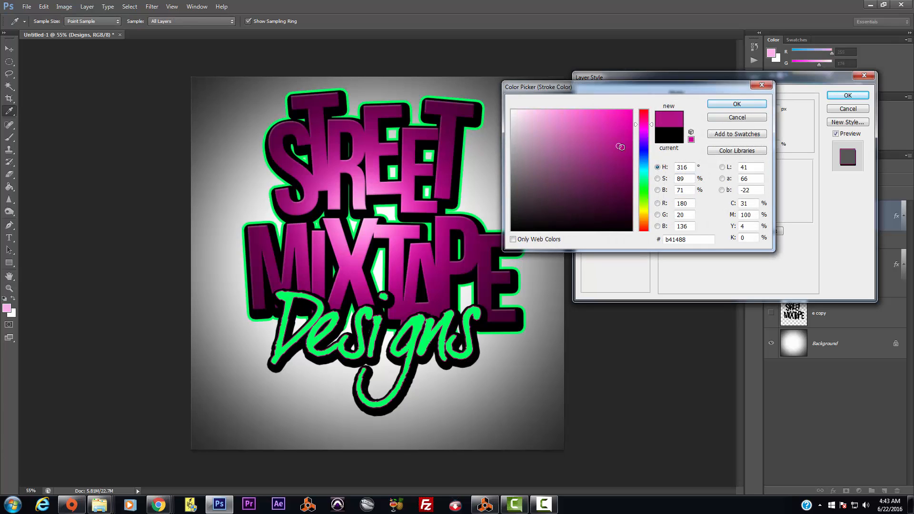
{"action": "left_click_drag", "start_coordinate": [619, 145], "coordinate": [623, 121]}
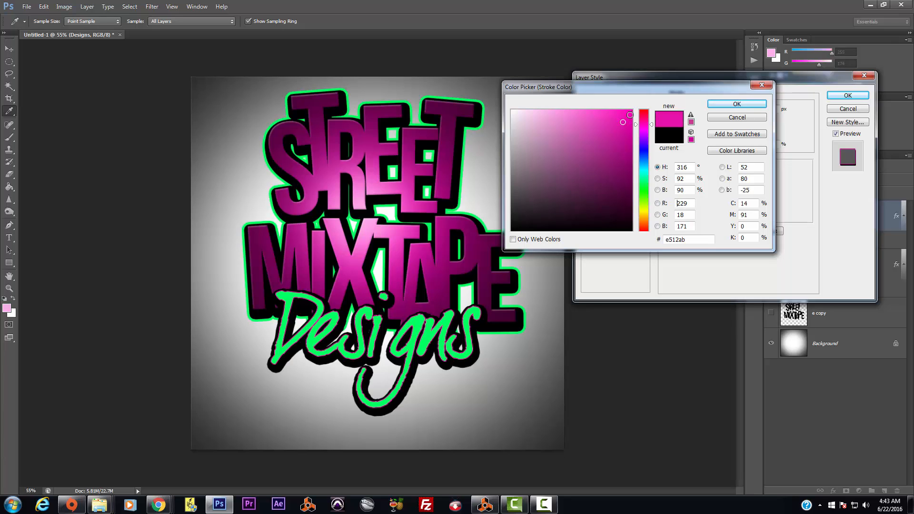
{"action": "left_click", "coordinate": [725, 105]}
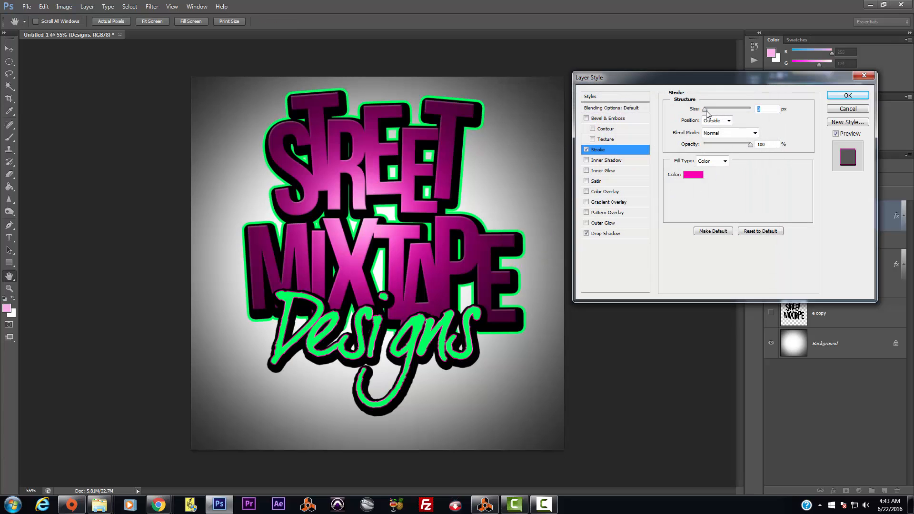
{"action": "left_click_drag", "start_coordinate": [707, 111], "coordinate": [708, 112]}
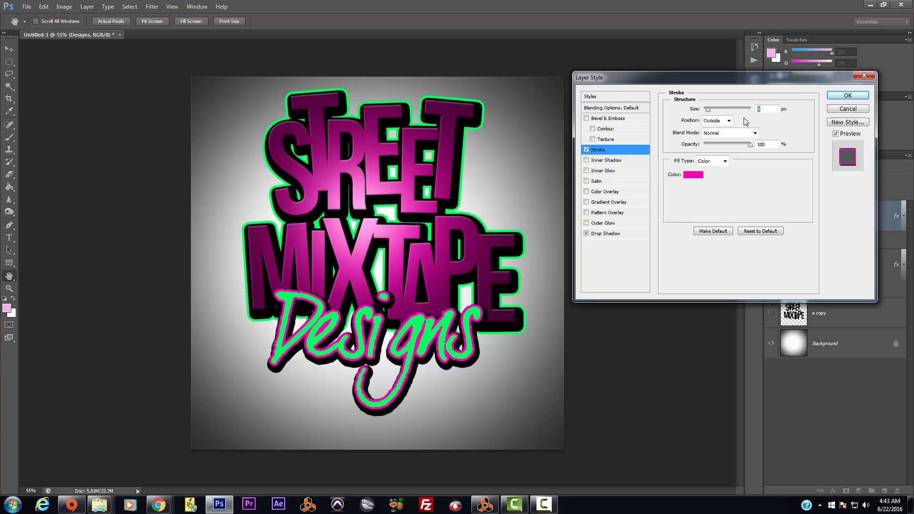
{"action": "left_click", "coordinate": [849, 109]}
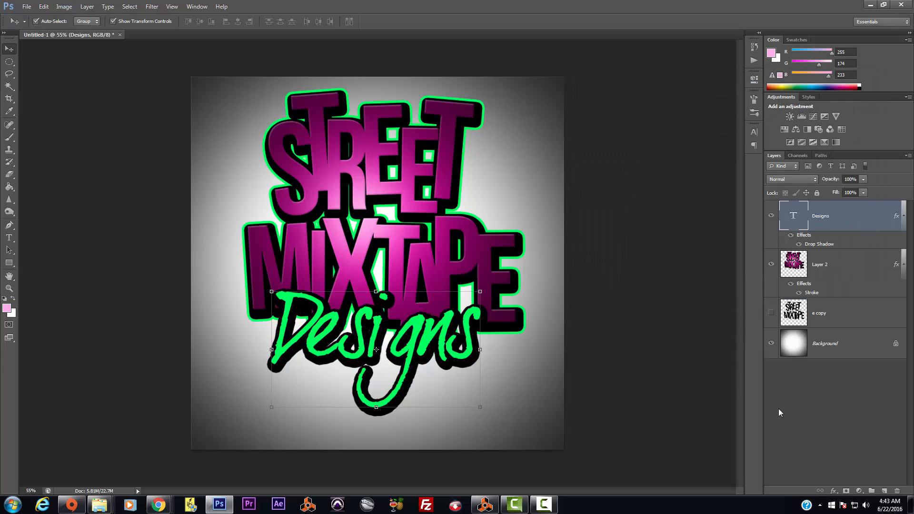
Step: Merge the Designs text into a new empty layer, making it a raster Layer 3
{"action": "left_click", "coordinate": [827, 263]}
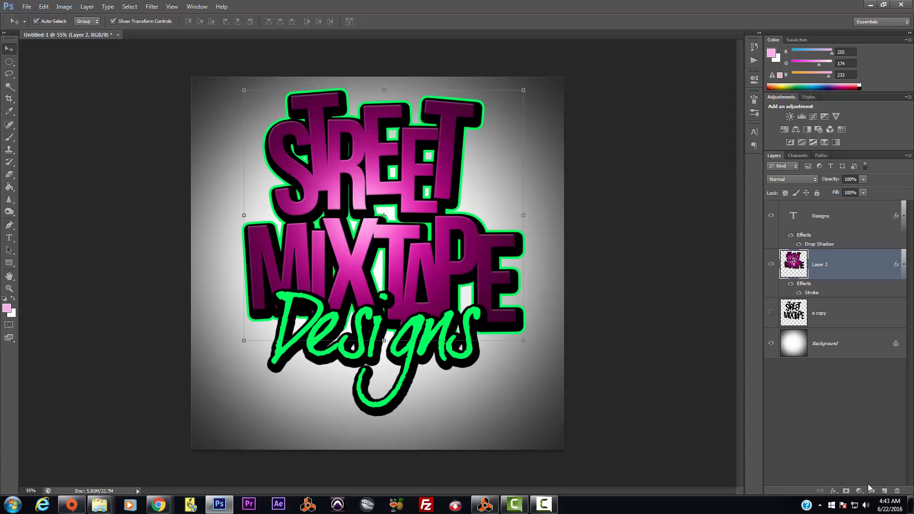
{"action": "left_click", "coordinate": [885, 491]}
{"action": "left_click", "coordinate": [844, 223]}
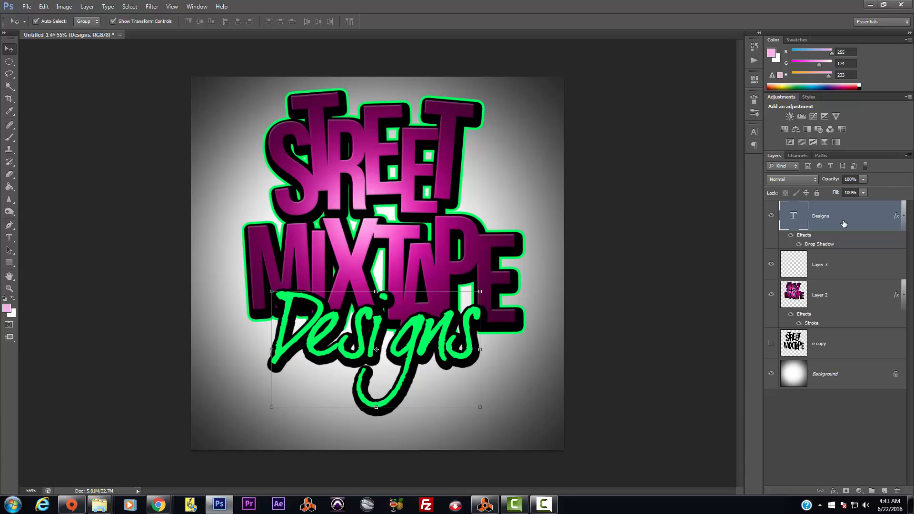
{"action": "key", "text": "ctrl+e"}
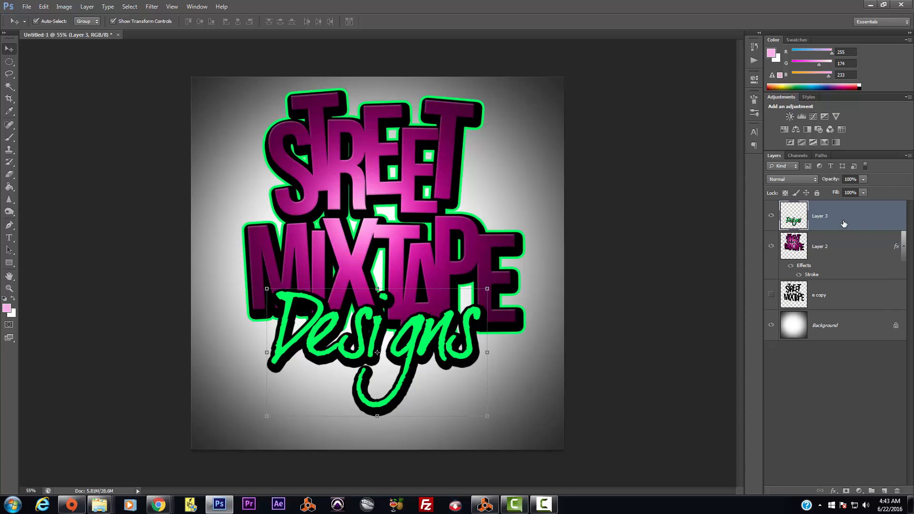
{"action": "left_click", "coordinate": [771, 218]}
{"action": "left_click", "coordinate": [771, 217]}
Step: Select the green Designs letters D, e and gns with the Magic Wand
{"action": "left_click", "coordinate": [6, 308]}
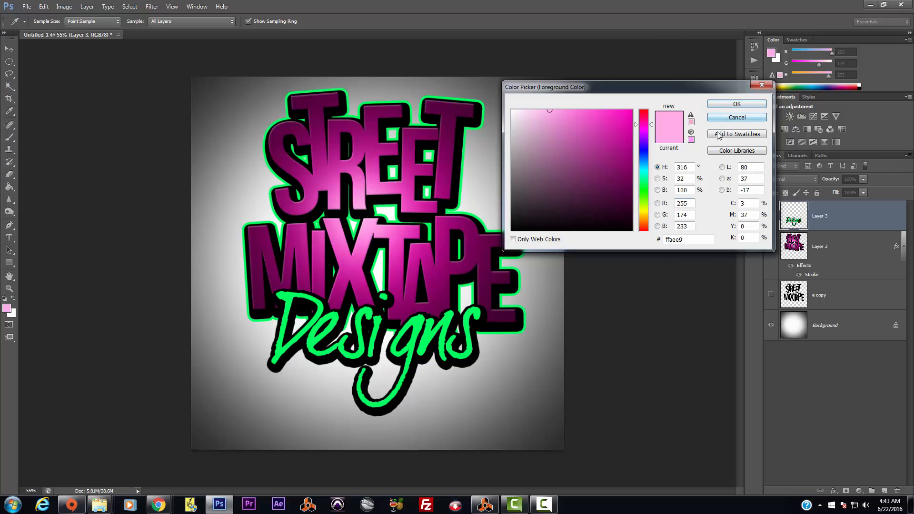
{"action": "left_click", "coordinate": [737, 117]}
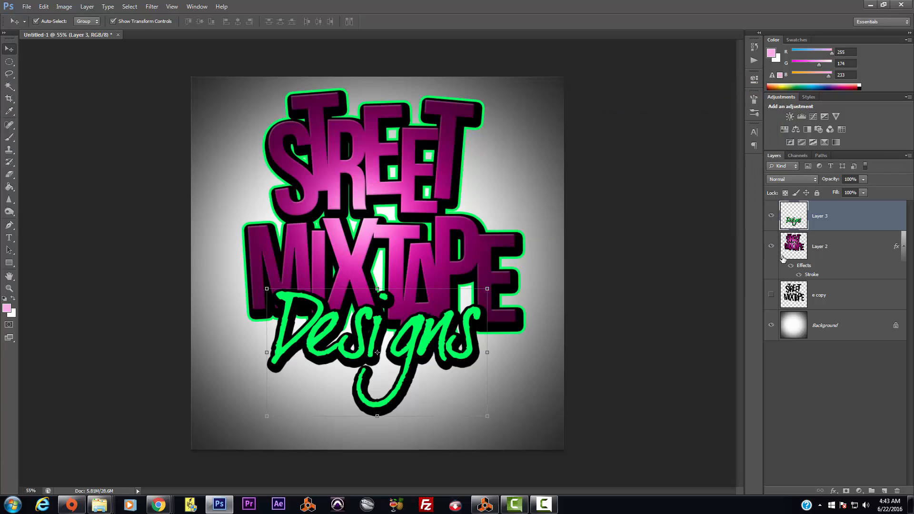
{"action": "left_click", "coordinate": [9, 86]}
{"action": "left_click", "coordinate": [288, 306]}
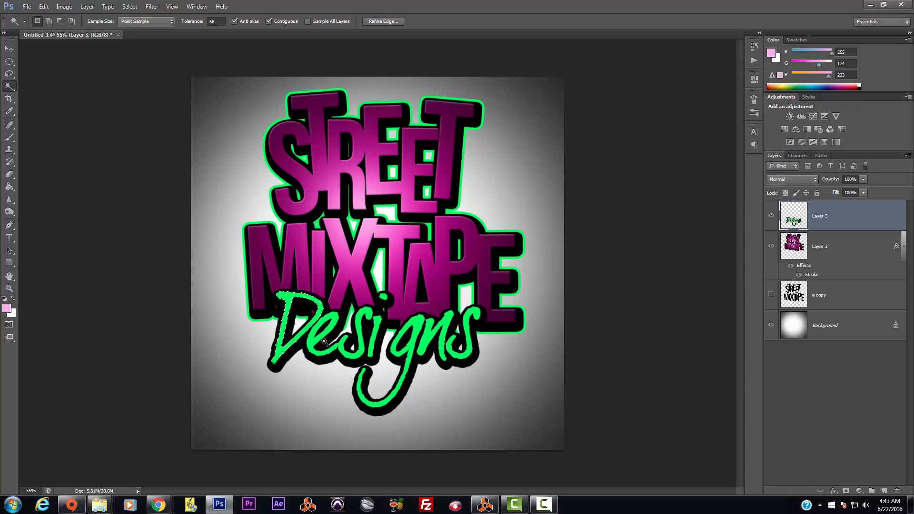
{"action": "left_click", "coordinate": [315, 349], "text": "shift"}
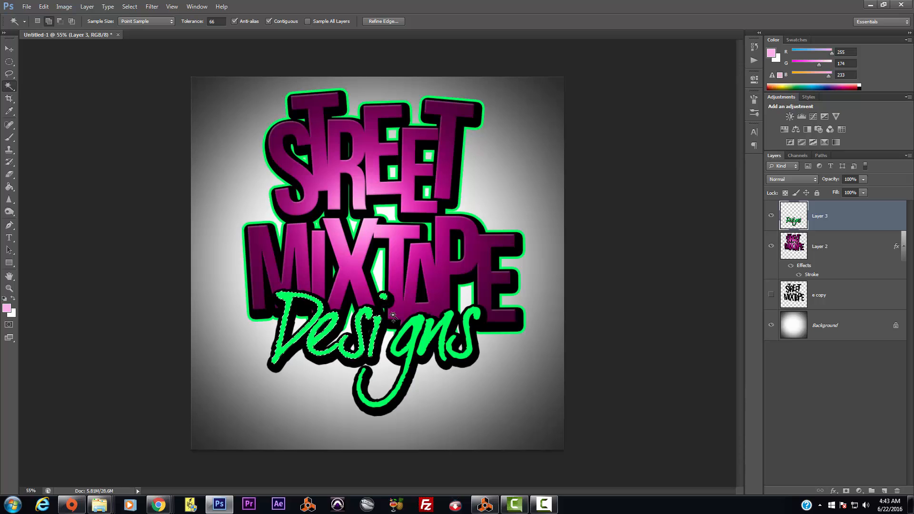
{"action": "left_click", "coordinate": [410, 329], "text": "shift"}
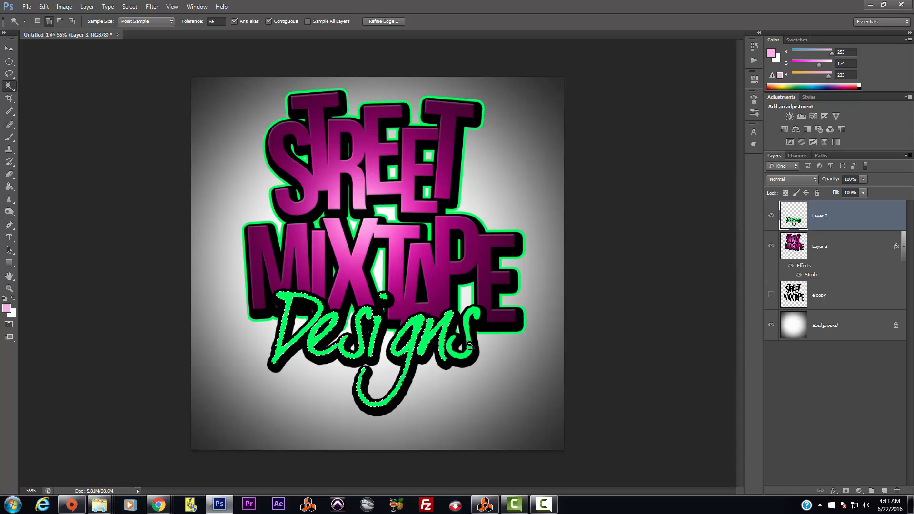
Step: Set the foreground colour to a dark green, starting from the lettering's bright green
{"action": "left_click", "coordinate": [6, 308]}
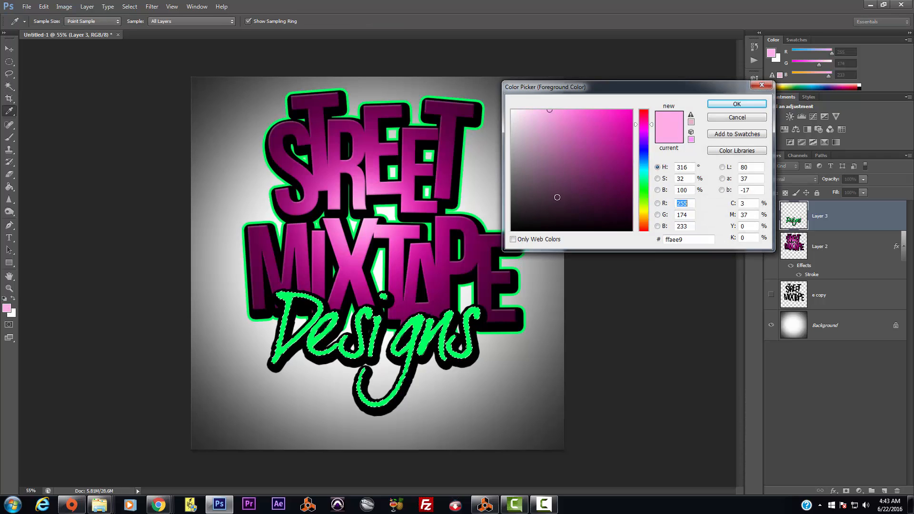
{"action": "left_click", "coordinate": [470, 325]}
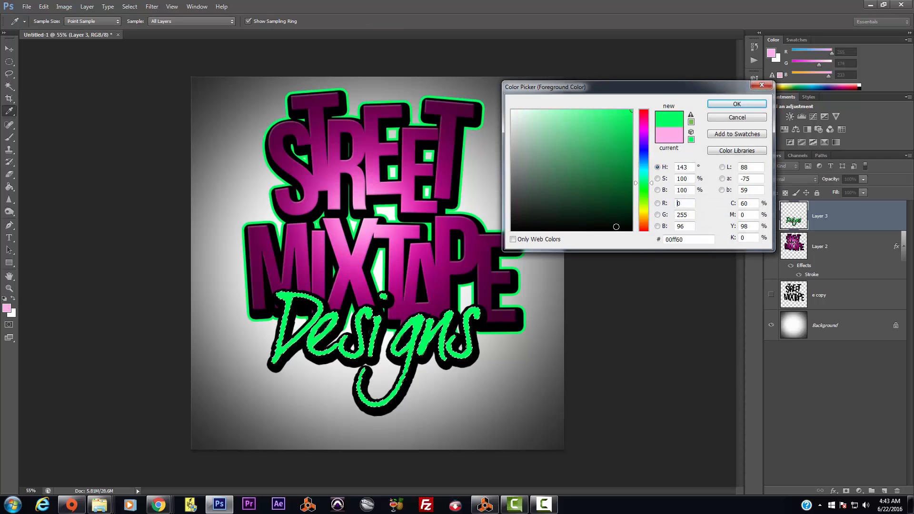
{"action": "left_click", "coordinate": [629, 196]}
{"action": "left_click", "coordinate": [737, 103]}
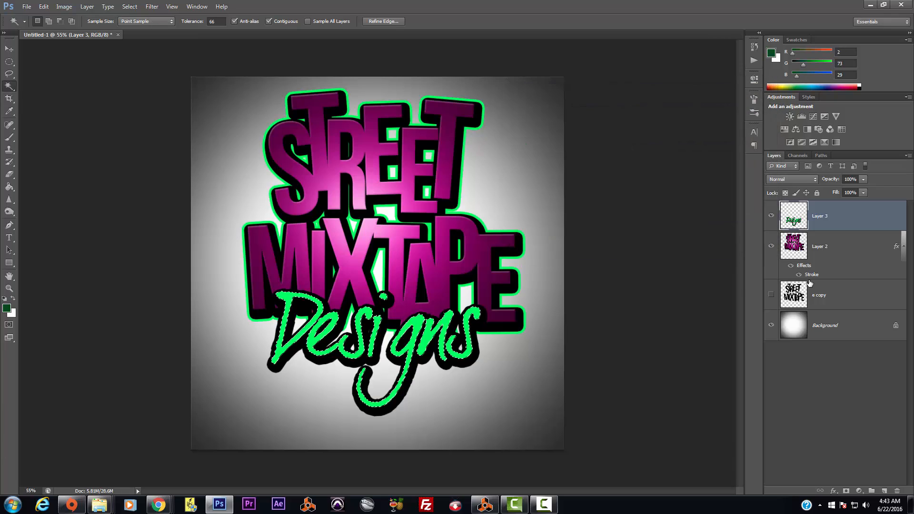
Step: Fill the selected Designs letters dark green on a new layer, then choose bright green paint
{"action": "left_click", "coordinate": [885, 491]}
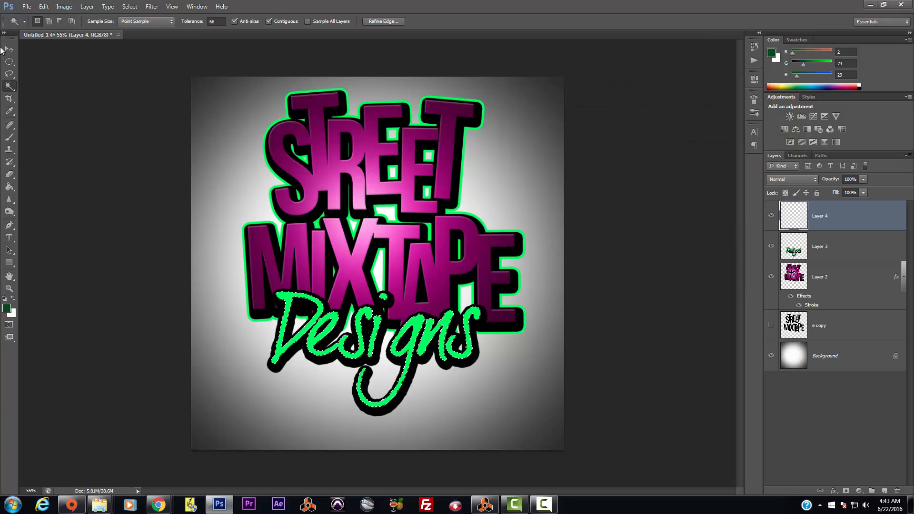
{"action": "left_click", "coordinate": [9, 186]}
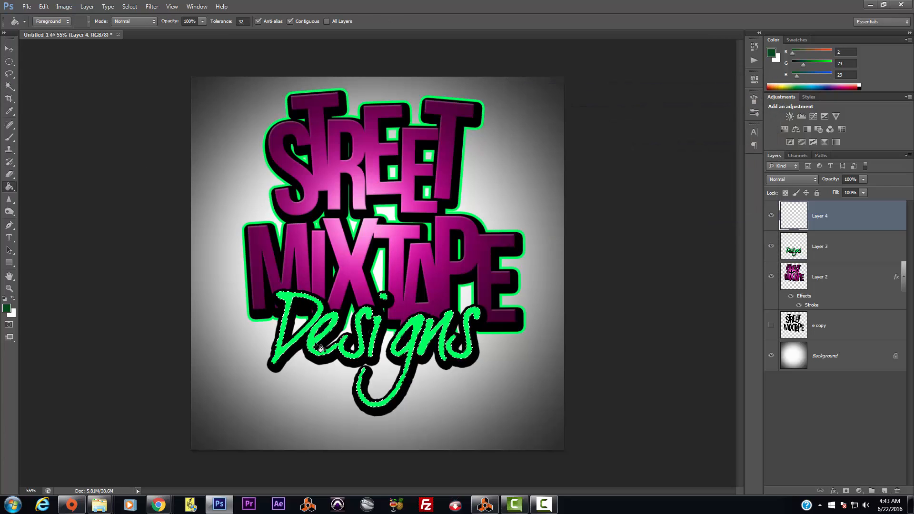
{"action": "left_click", "coordinate": [405, 377]}
{"action": "left_click", "coordinate": [7, 308]}
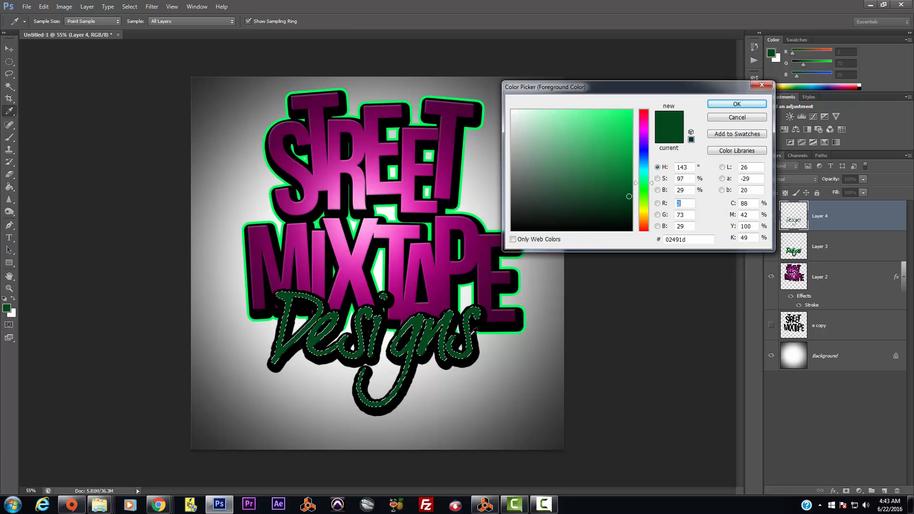
{"action": "left_click_drag", "start_coordinate": [632, 130], "coordinate": [640, 100]}
{"action": "left_click", "coordinate": [737, 104]}
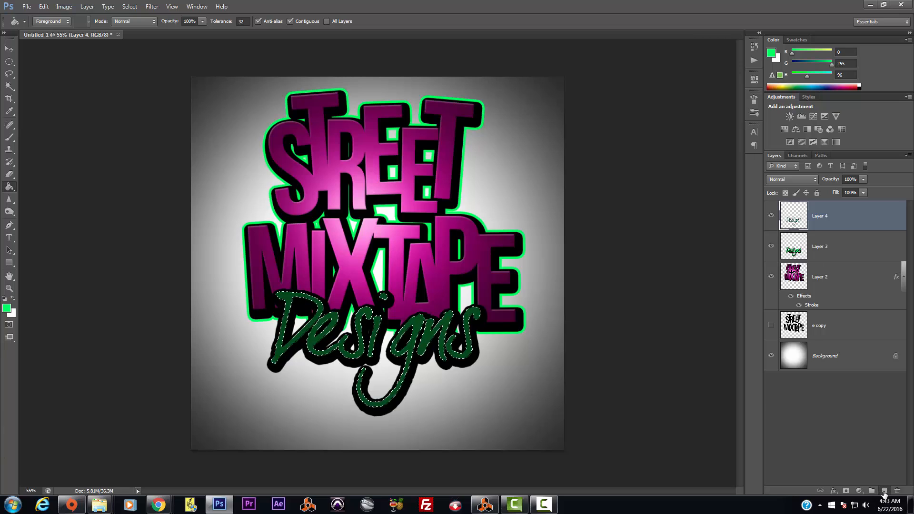
Step: Paint bright green with a large soft brush inside the Designs letters on a new layer, then deselect
{"action": "left_click", "coordinate": [884, 491]}
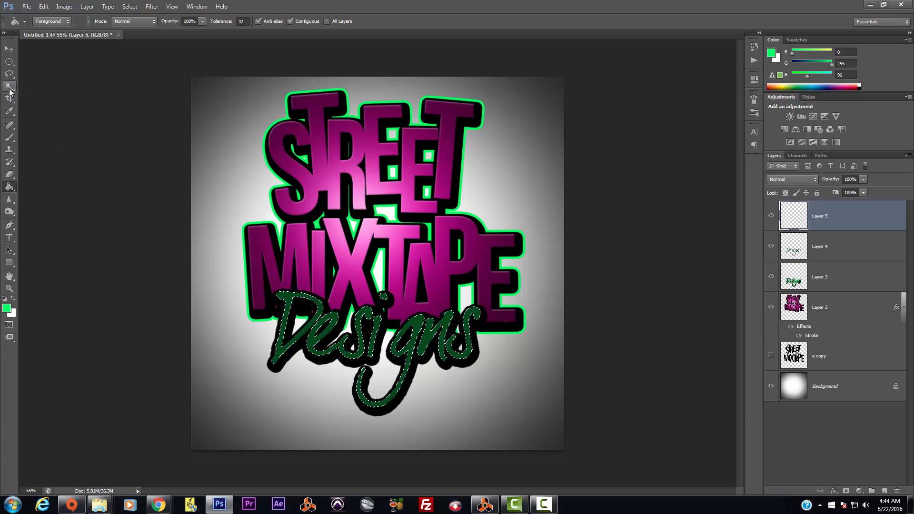
{"action": "left_click", "coordinate": [9, 137]}
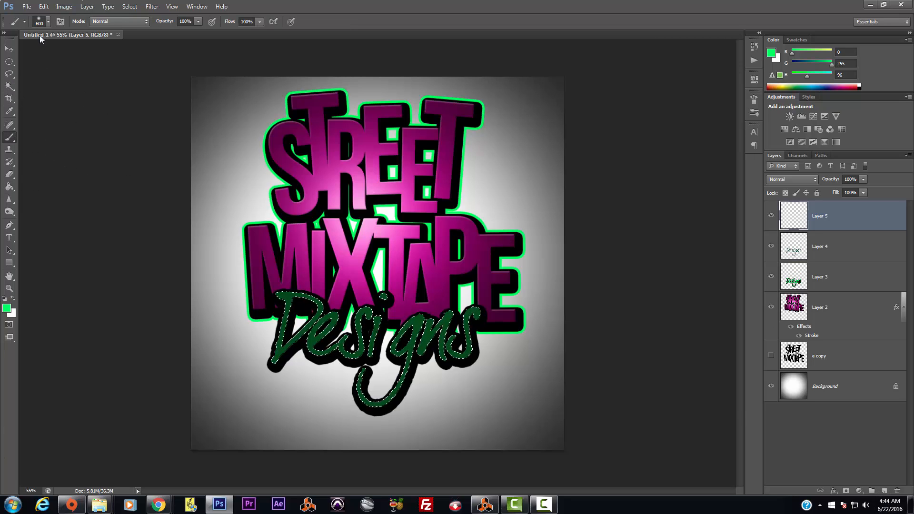
{"action": "left_click", "coordinate": [378, 347]}
{"action": "left_click", "coordinate": [376, 347]}
{"action": "left_click", "coordinate": [381, 347]}
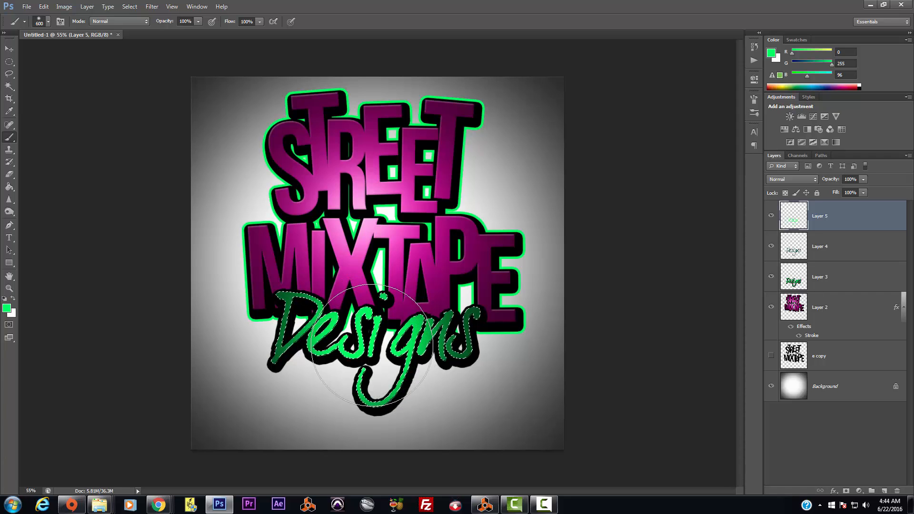
{"action": "left_click", "coordinate": [389, 349]}
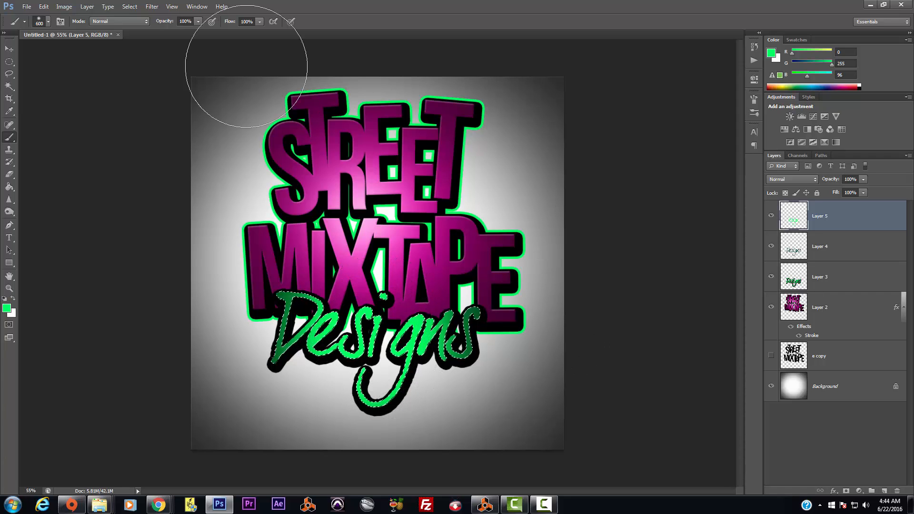
{"action": "left_click", "coordinate": [130, 7]}
{"action": "left_click", "coordinate": [139, 26]}
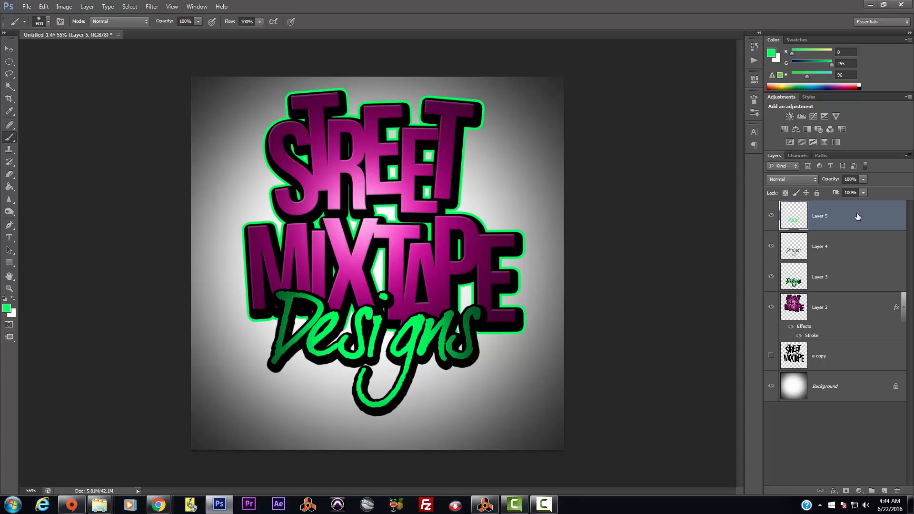
{"action": "key", "text": "Delete"}
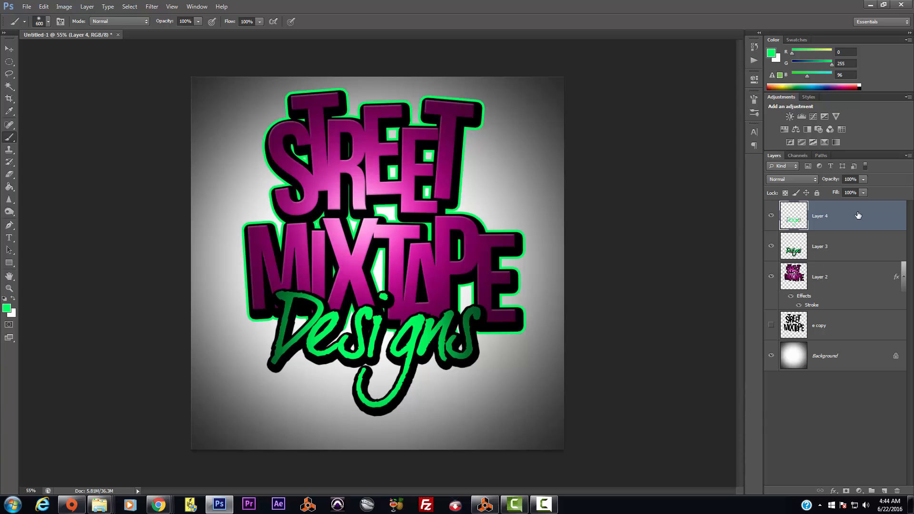
Step: Toggle the Designs fill and outlined layers on and off to compare the result
{"action": "left_click", "coordinate": [771, 218]}
{"action": "left_click", "coordinate": [771, 217]}
{"action": "left_click", "coordinate": [771, 247]}
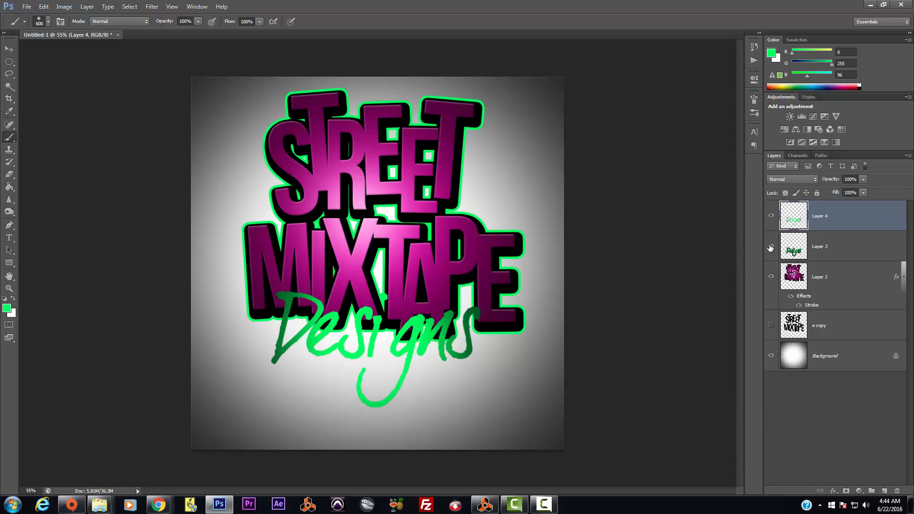
{"action": "left_click", "coordinate": [771, 247]}
{"action": "left_click", "coordinate": [771, 247]}
{"action": "left_click", "coordinate": [771, 247]}
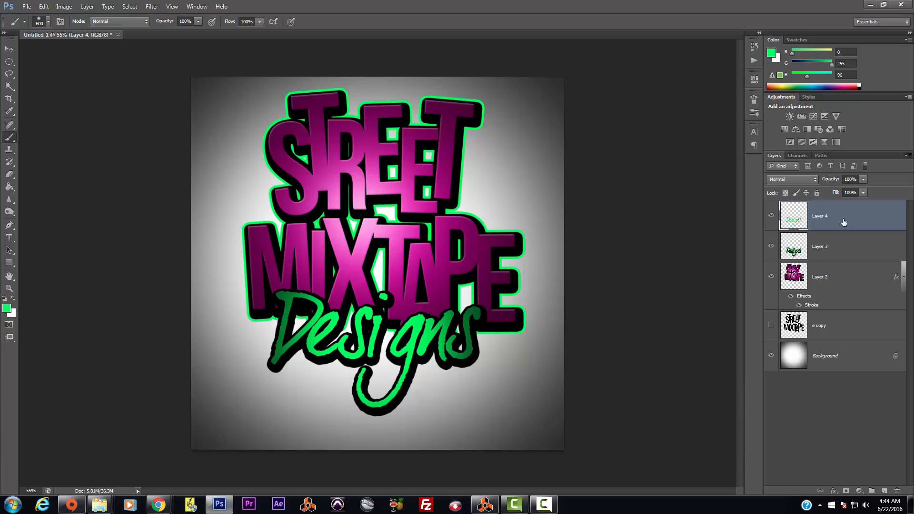
Step: Apply a Bevel & Emboss with depth 62 to the green Designs paint
{"action": "left_click", "coordinate": [88, 7]}
{"action": "mouse_move", "coordinate": [102, 58]}
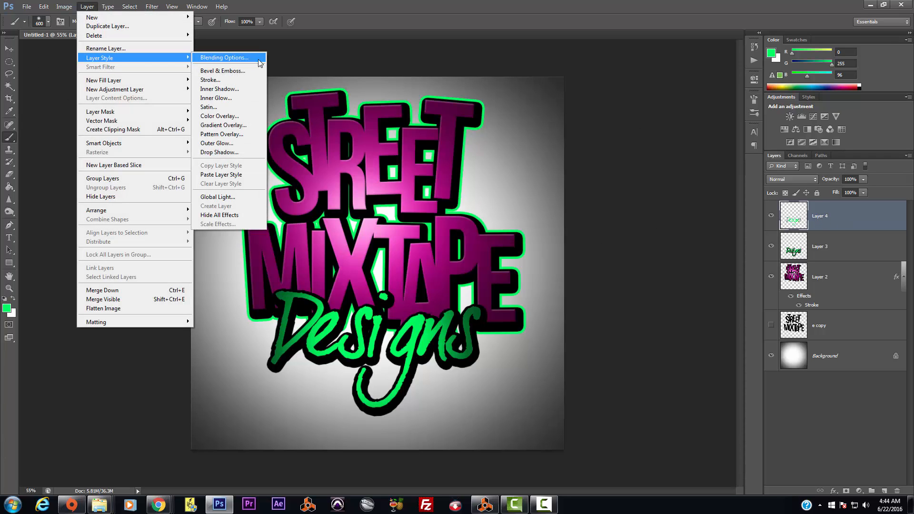
{"action": "left_click", "coordinate": [236, 69]}
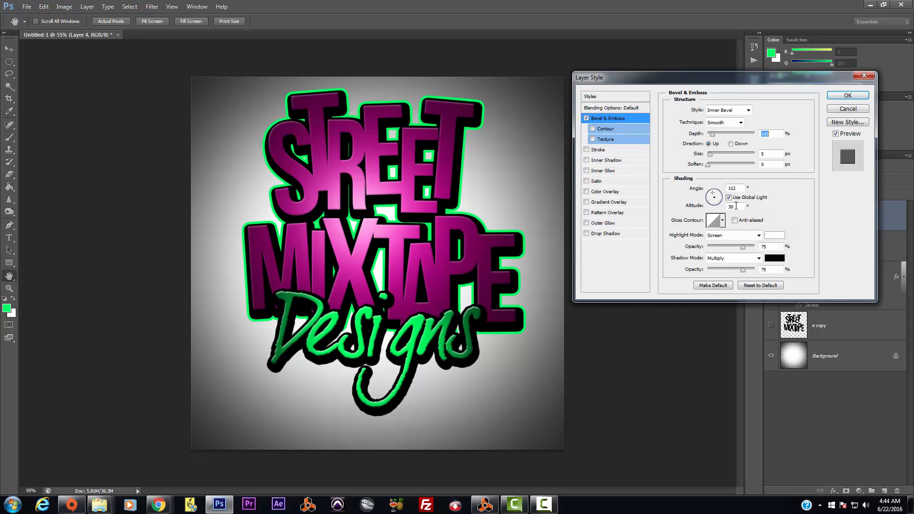
{"action": "left_click_drag", "start_coordinate": [714, 136], "coordinate": [712, 138]}
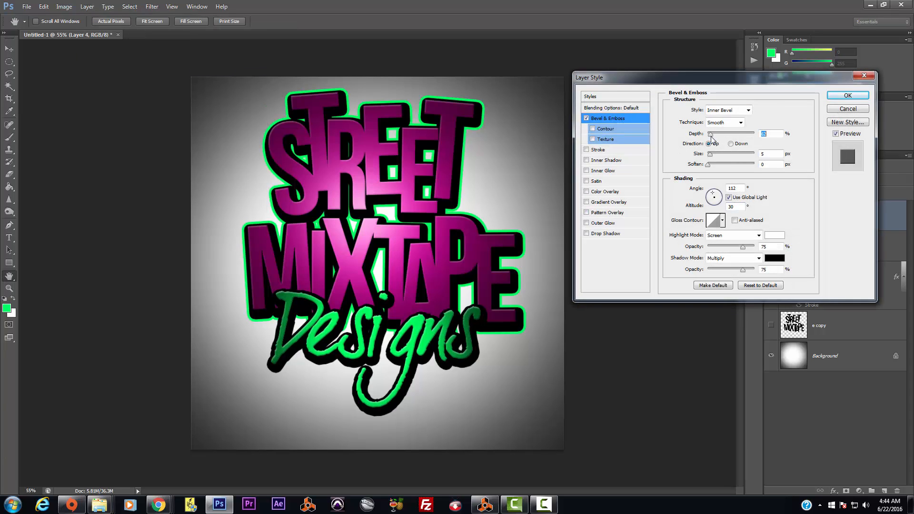
{"action": "left_click", "coordinate": [848, 96]}
{"action": "key", "text": "b"}
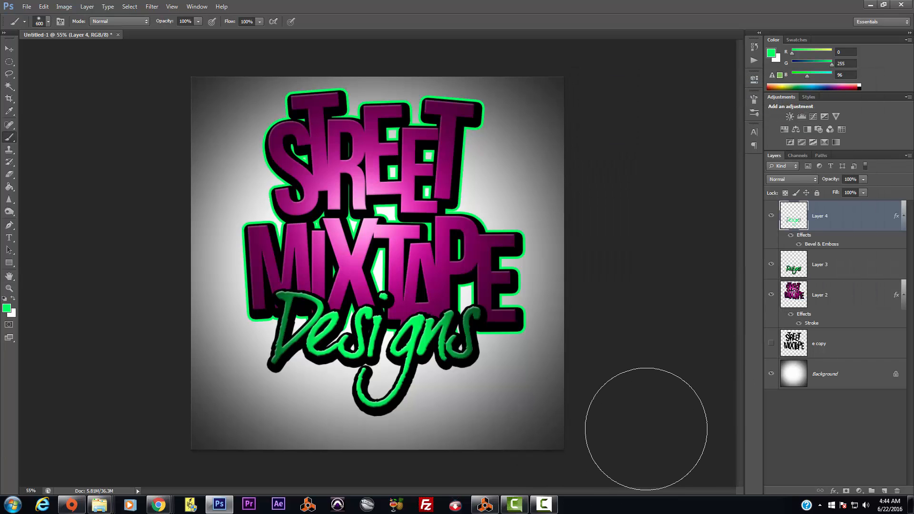
Step: Select the outlined Designs layer and briefly toggle the beveled fill's visibility
{"action": "left_click", "coordinate": [842, 266]}
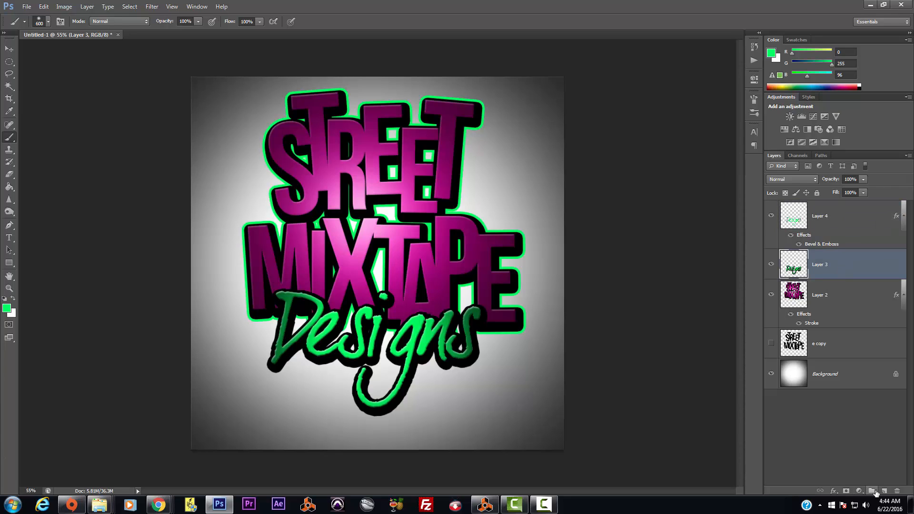
{"action": "left_click", "coordinate": [772, 216]}
{"action": "left_click", "coordinate": [772, 217]}
Step: Create an empty layer above Layer 3 and merge Layer 4's beveled green fill into it
{"action": "left_click", "coordinate": [887, 491]}
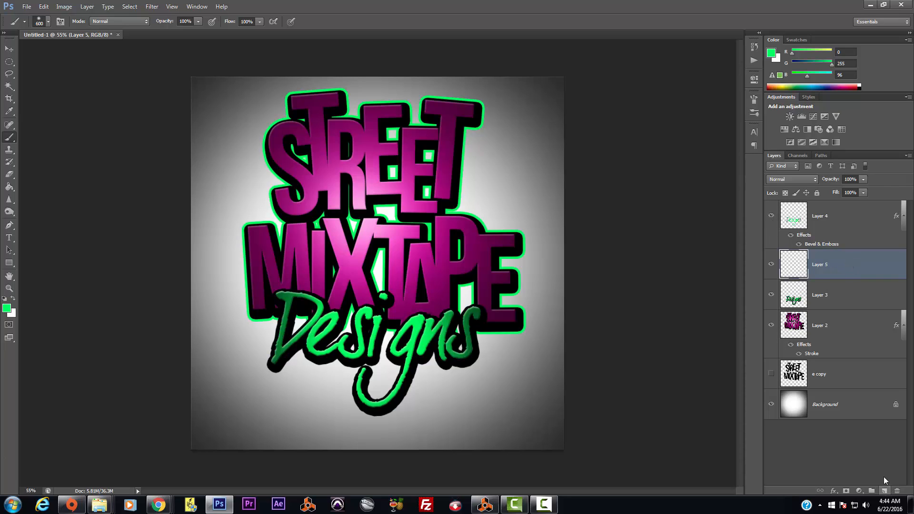
{"action": "left_click", "coordinate": [841, 213]}
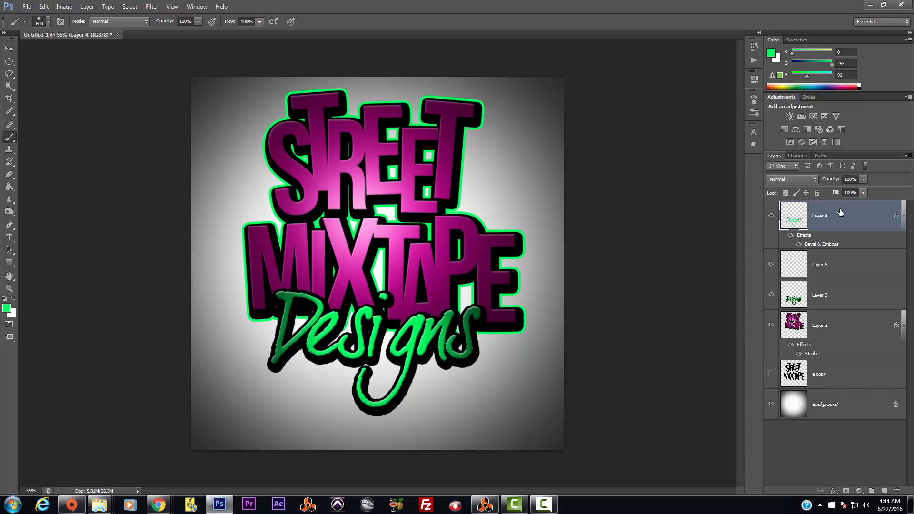
{"action": "key", "text": "ctrl+e"}
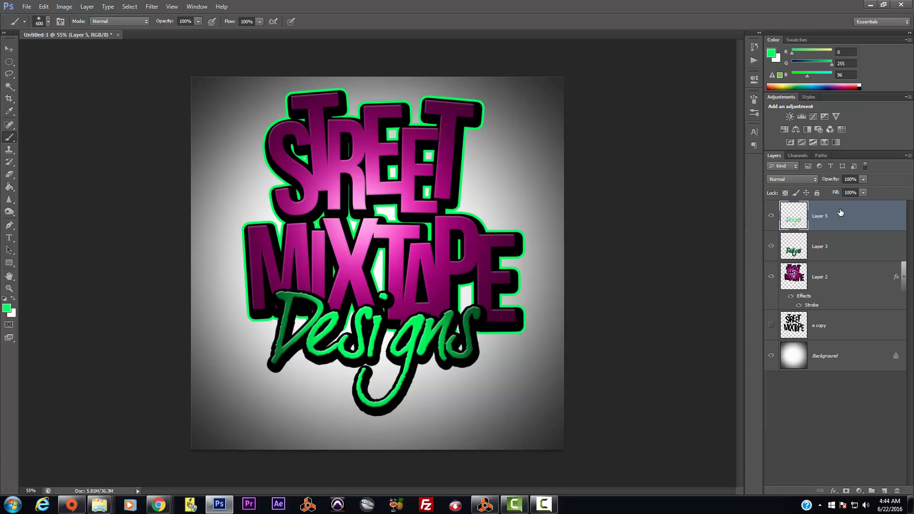
Step: Toggle the merged green fill and the outlined Designs layer on and off to compare them
{"action": "left_click", "coordinate": [772, 216]}
{"action": "left_click", "coordinate": [771, 217]}
{"action": "left_click", "coordinate": [772, 217]}
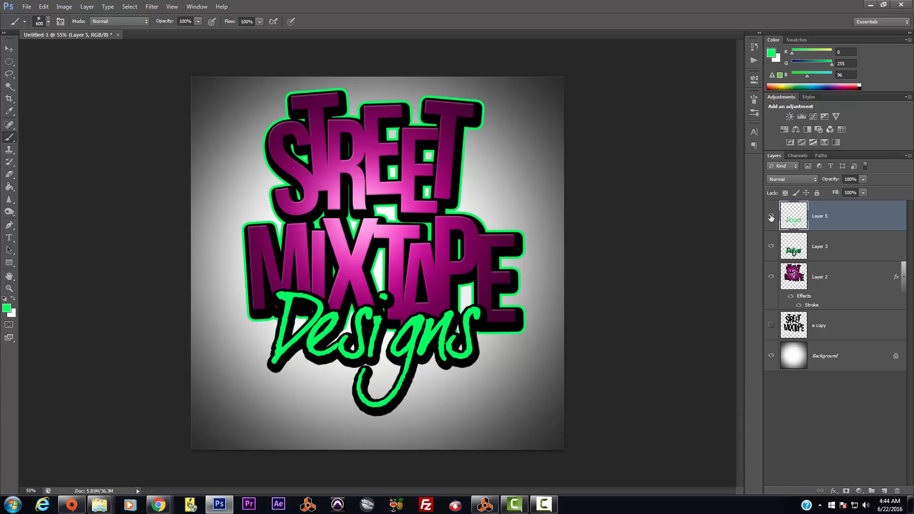
{"action": "left_click", "coordinate": [772, 218]}
{"action": "left_click", "coordinate": [771, 218]}
{"action": "left_click", "coordinate": [771, 216]}
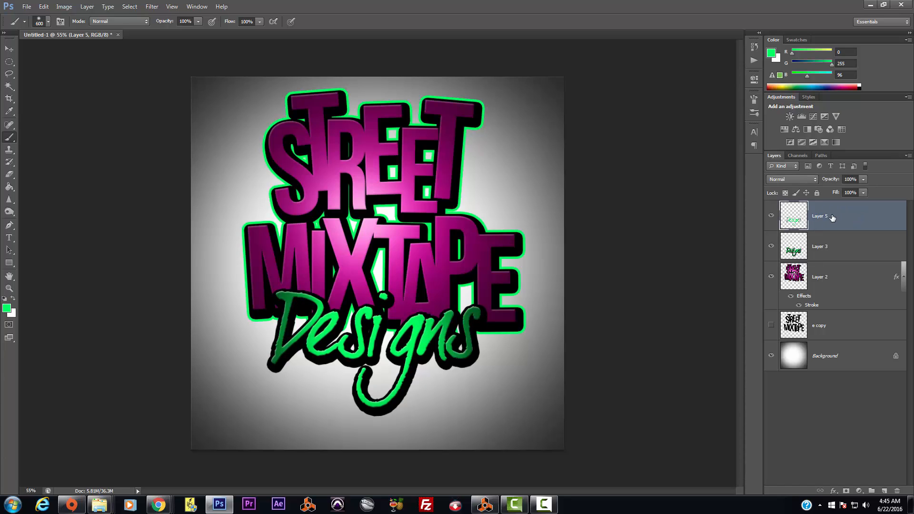
{"action": "left_click", "coordinate": [772, 248]}
{"action": "left_click", "coordinate": [772, 247]}
{"action": "left_click", "coordinate": [772, 247]}
{"action": "left_click", "coordinate": [772, 248]}
Step: Merge the green fill down into Layer 3 and check the combined Designs layer's visibility
{"action": "key", "text": "Delete"}
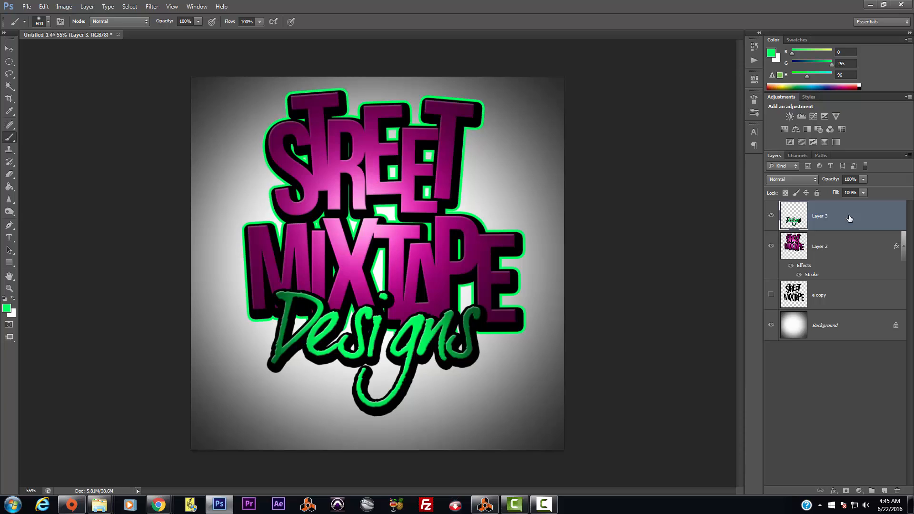
{"action": "left_click", "coordinate": [772, 216]}
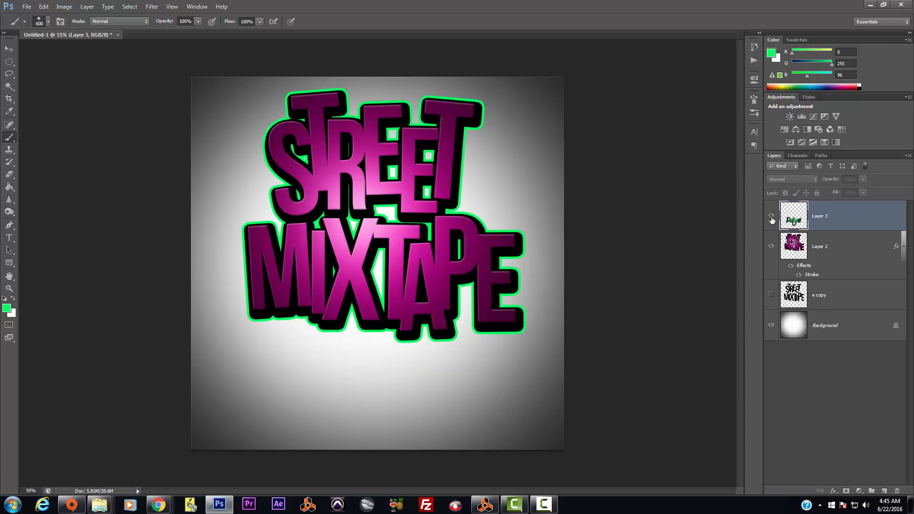
{"action": "left_click", "coordinate": [772, 216]}
{"action": "left_click", "coordinate": [771, 247]}
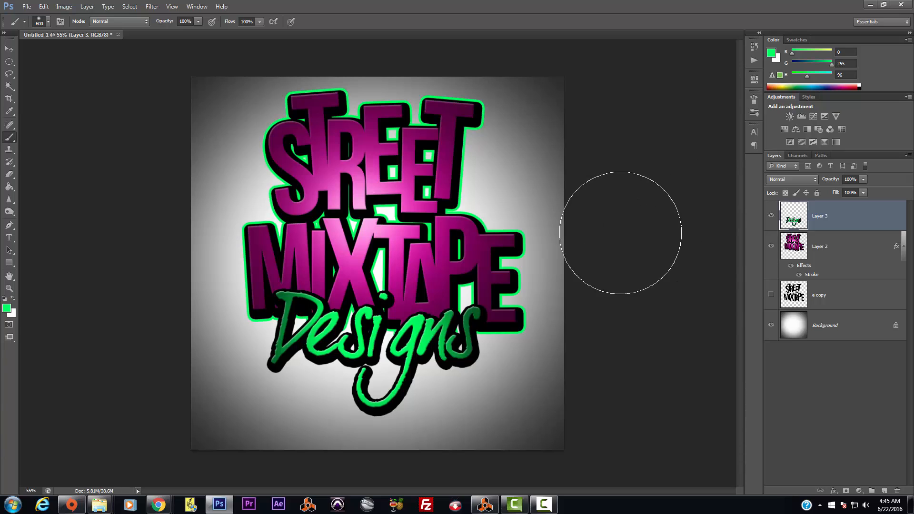
Step: Add a Stroke to the Designs layer in pink sampled from the lettering and widen it
{"action": "left_click", "coordinate": [87, 7]}
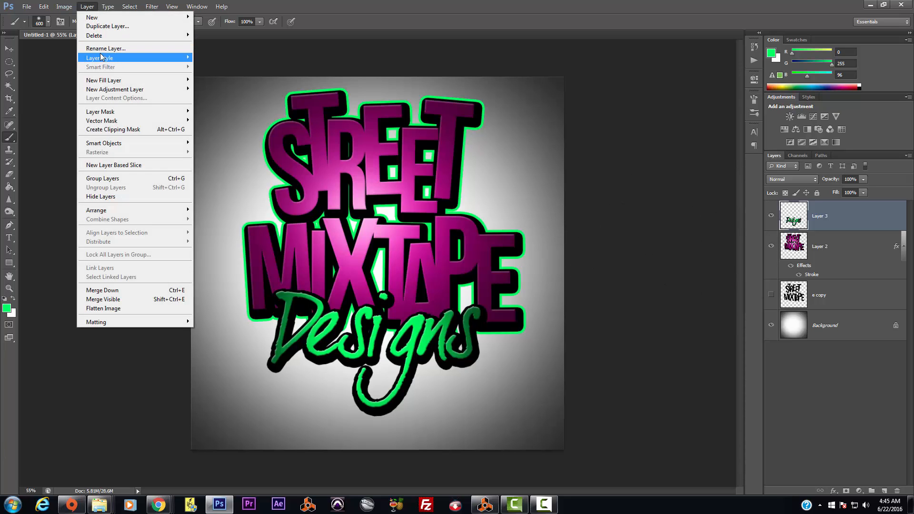
{"action": "mouse_move", "coordinate": [102, 58]}
{"action": "left_click", "coordinate": [215, 81]}
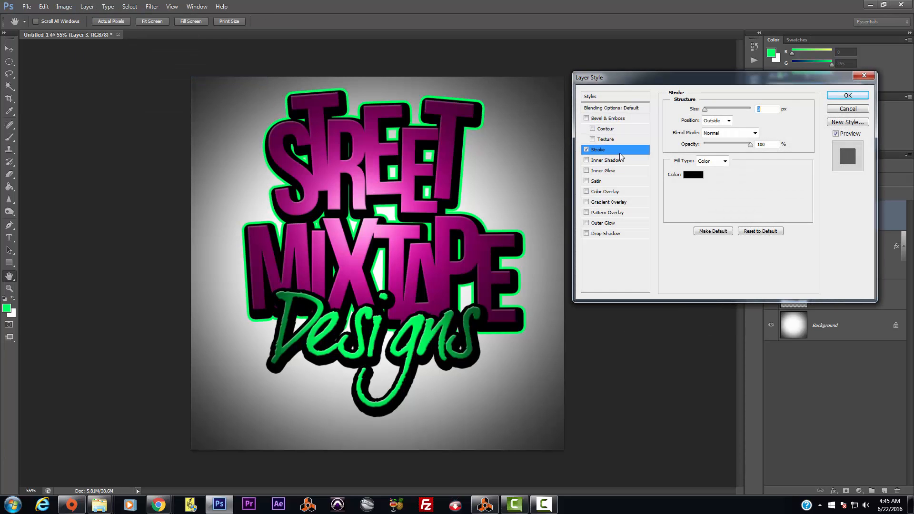
{"action": "left_click", "coordinate": [695, 177]}
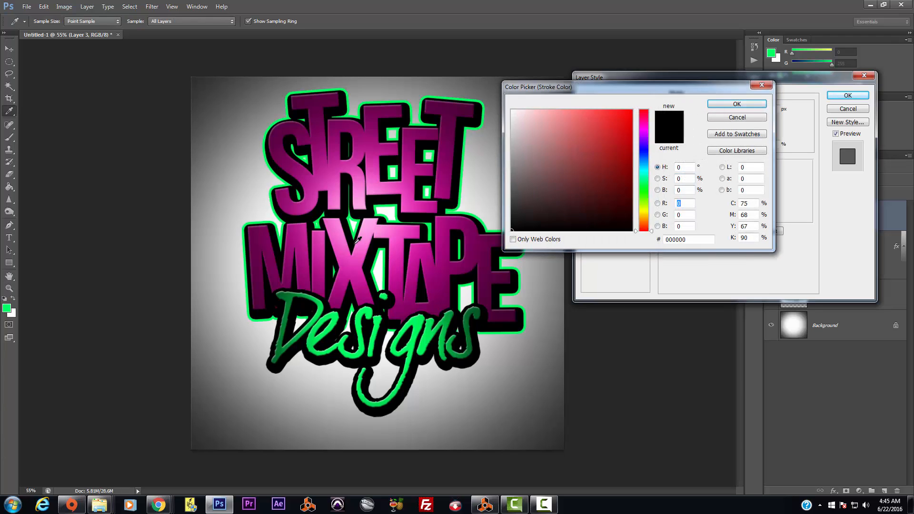
{"action": "left_click", "coordinate": [360, 272]}
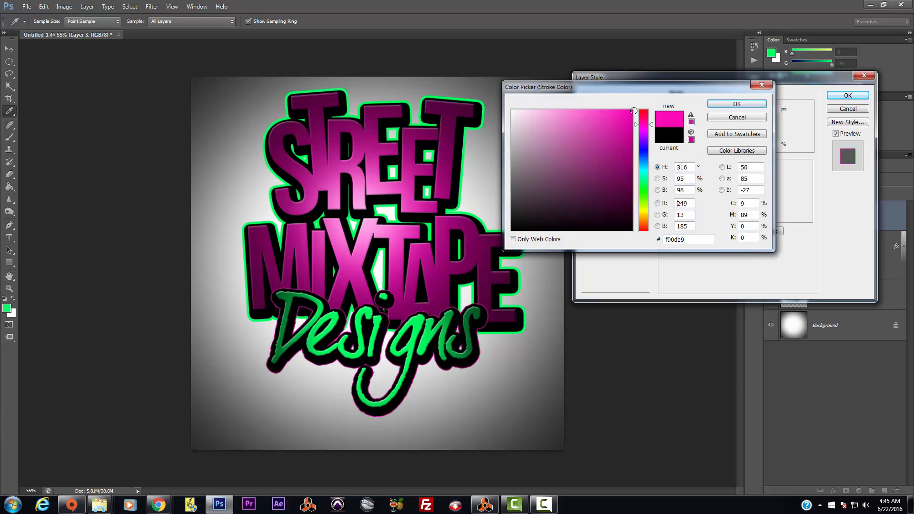
{"action": "left_click", "coordinate": [737, 104]}
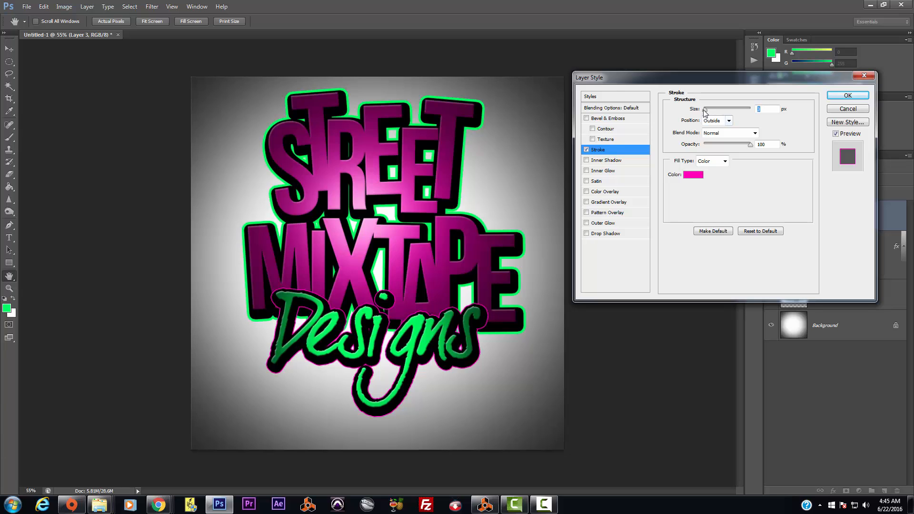
{"action": "left_click_drag", "start_coordinate": [706, 110], "coordinate": [710, 116]}
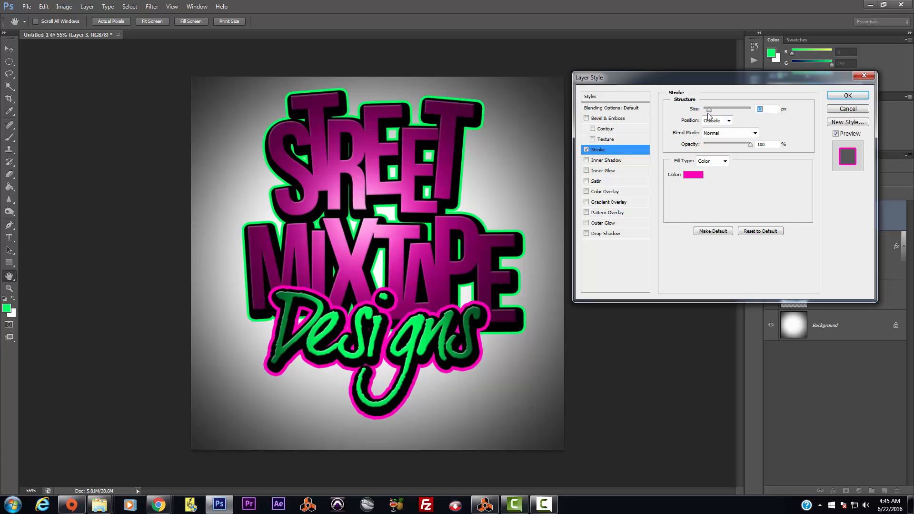
Step: Change the stroke colour to a vivid magenta (#e714ae) and switch on Drop Shadow
{"action": "left_click", "coordinate": [689, 176]}
{"action": "left_click", "coordinate": [611, 155]}
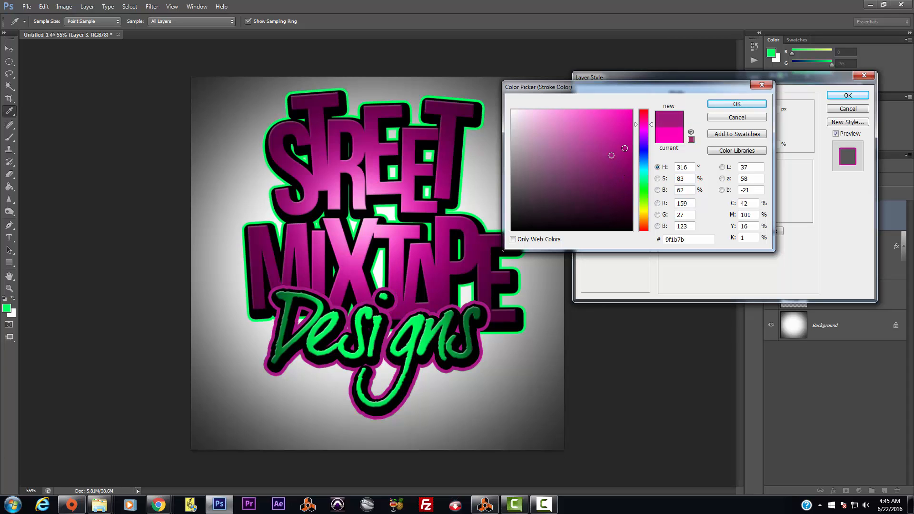
{"action": "left_click", "coordinate": [621, 136]}
{"action": "left_click", "coordinate": [622, 121]}
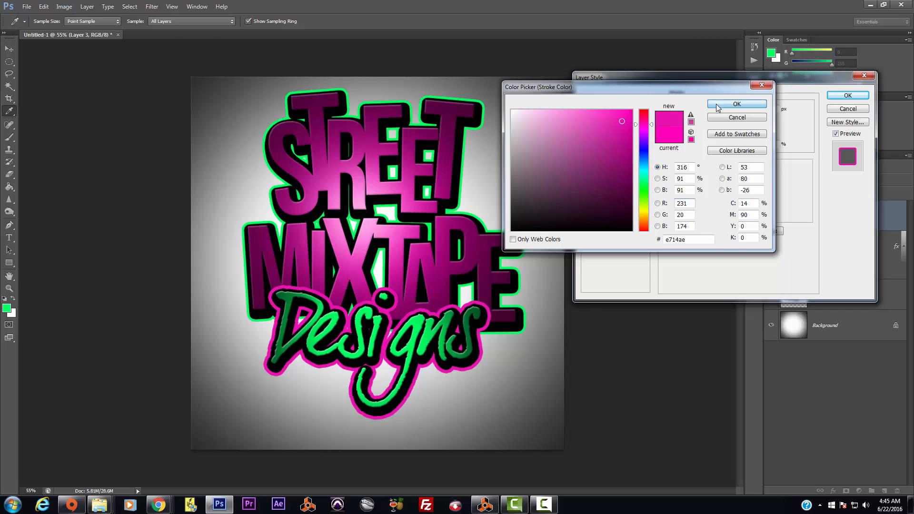
{"action": "left_click", "coordinate": [734, 105]}
{"action": "scroll", "coordinate": [768, 110], "scroll_direction": "down", "scroll_amount": 4}
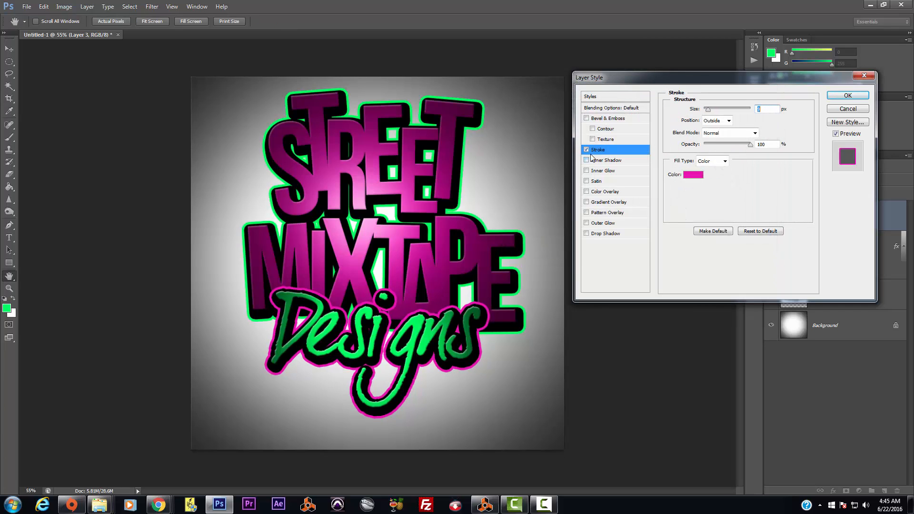
{"action": "left_click", "coordinate": [610, 234]}
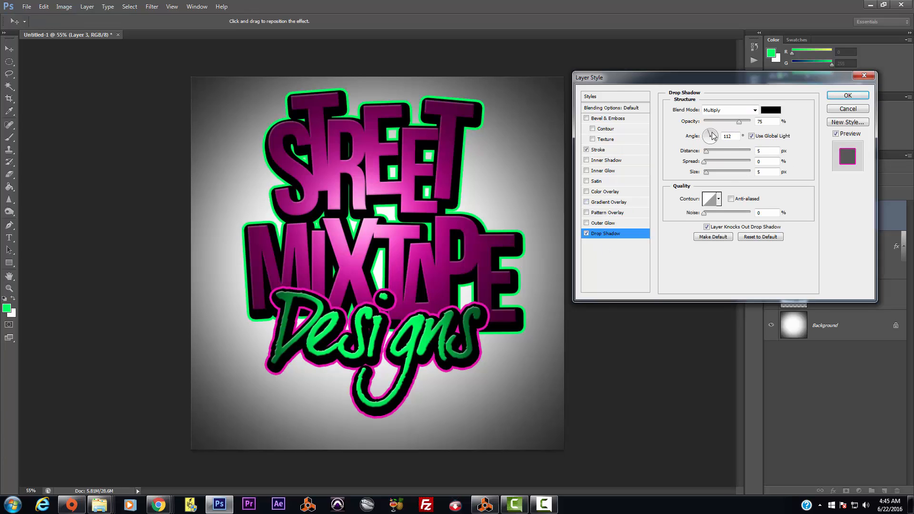
Step: Give the Designs drop shadow 100% opacity, grey colour, 22 px distance, 100% spread, size 0, and apply it
{"action": "left_click_drag", "start_coordinate": [739, 122], "coordinate": [751, 122]}
{"action": "left_click_drag", "start_coordinate": [707, 152], "coordinate": [712, 177]}
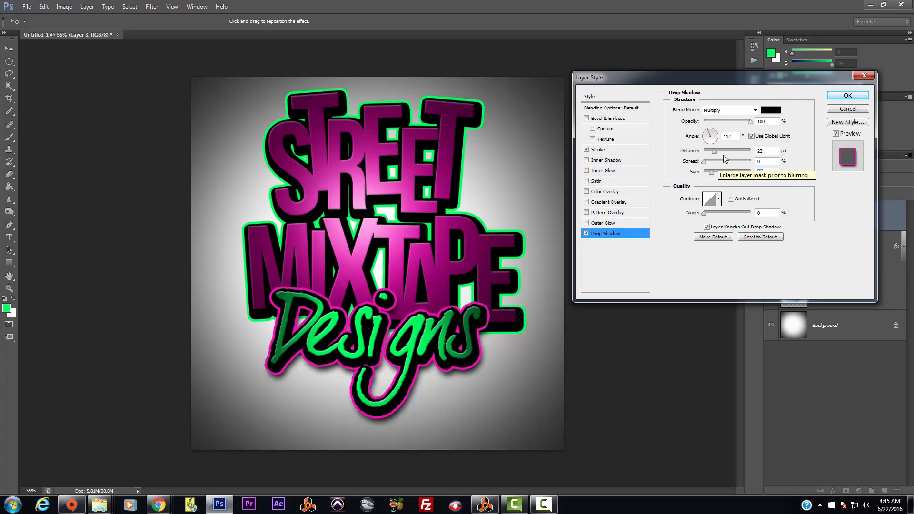
{"action": "left_click", "coordinate": [777, 111]}
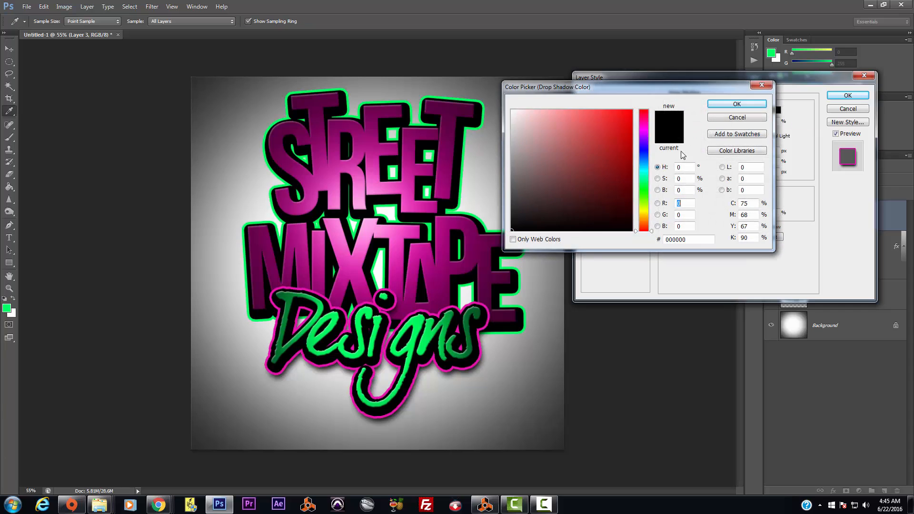
{"action": "left_click", "coordinate": [734, 105]}
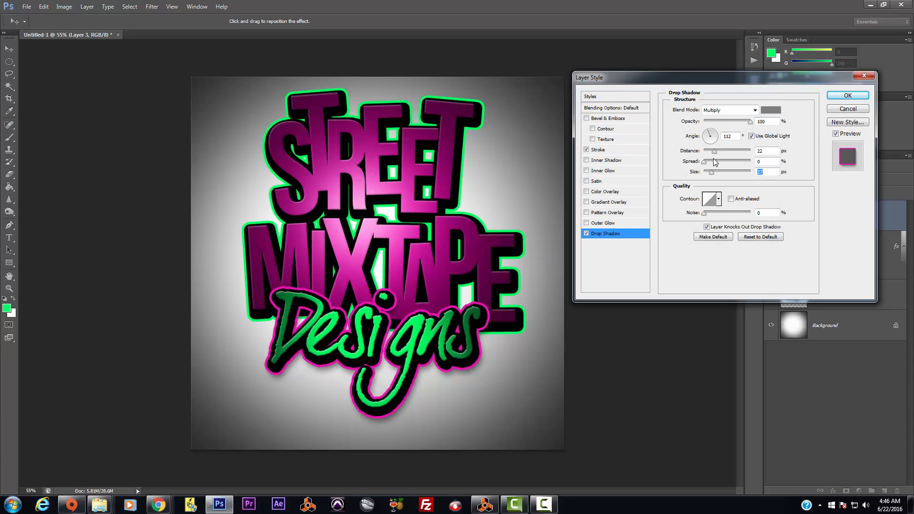
{"action": "left_click_drag", "start_coordinate": [715, 152], "coordinate": [819, 182]}
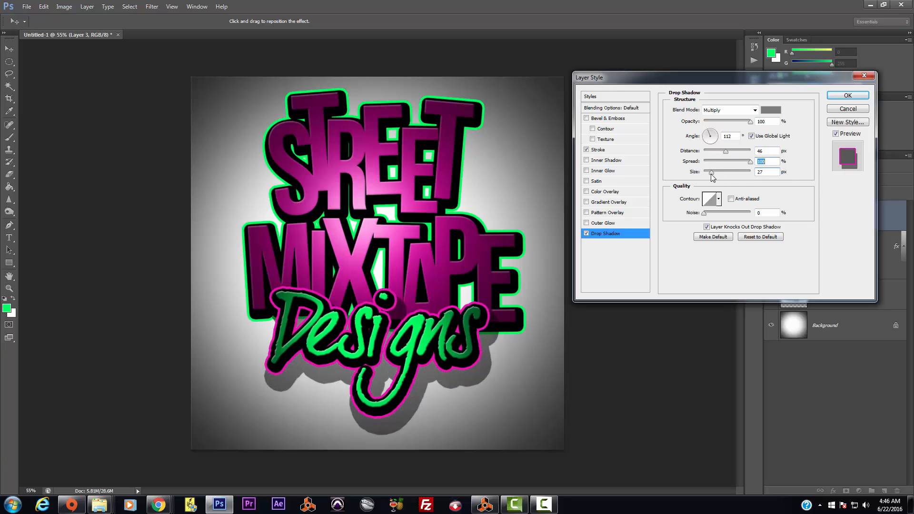
{"action": "left_click_drag", "start_coordinate": [712, 175], "coordinate": [705, 179]}
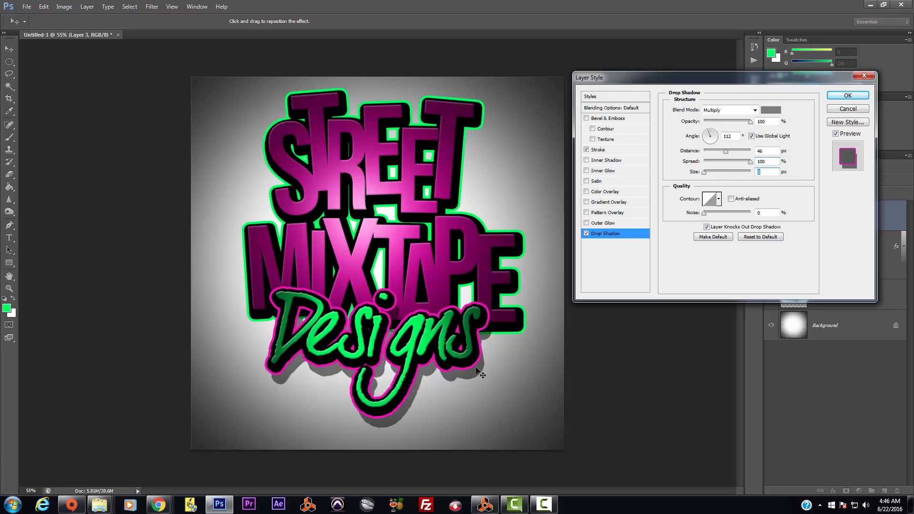
{"action": "left_click_drag", "start_coordinate": [482, 374], "coordinate": [477, 361]}
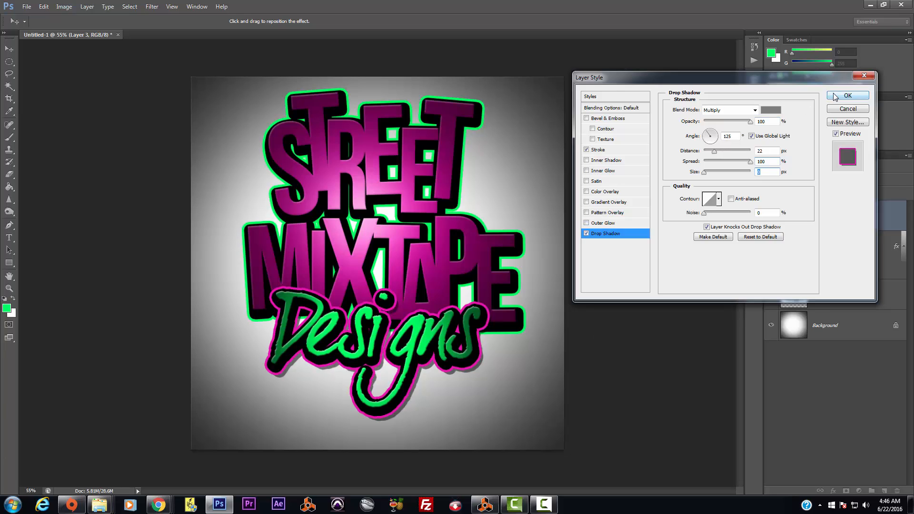
{"action": "left_click", "coordinate": [848, 96]}
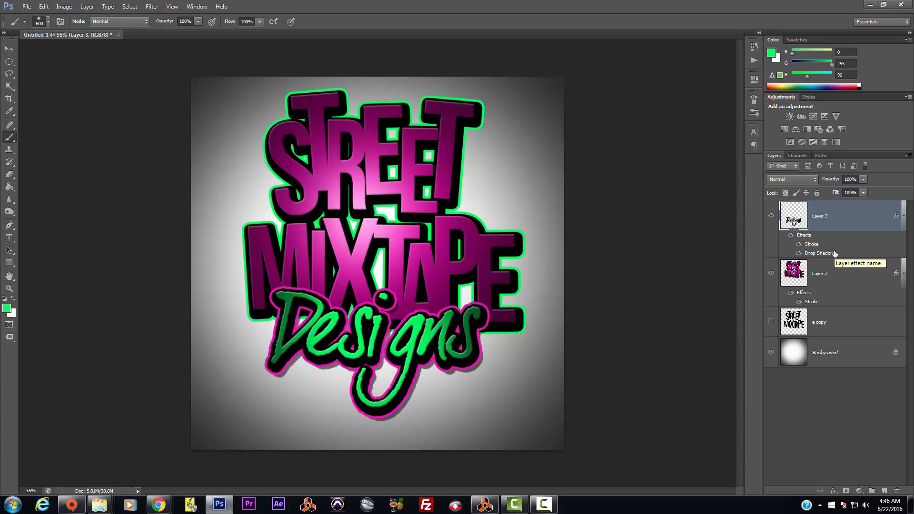
Step: Add a Normal-blend, 100% opacity, zero-size drop shadow to the STREET MIXTAPE layer (Layer 2)
{"action": "left_click", "coordinate": [839, 274]}
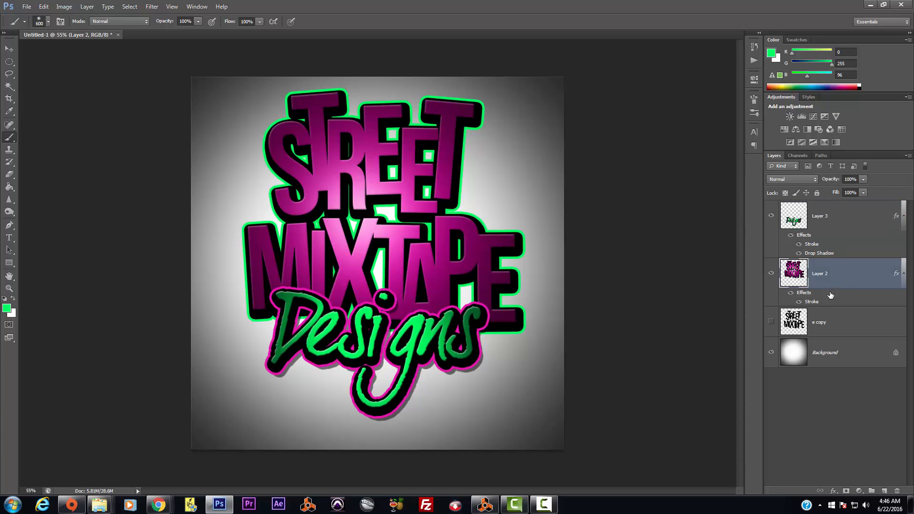
{"action": "double_click", "coordinate": [802, 303]}
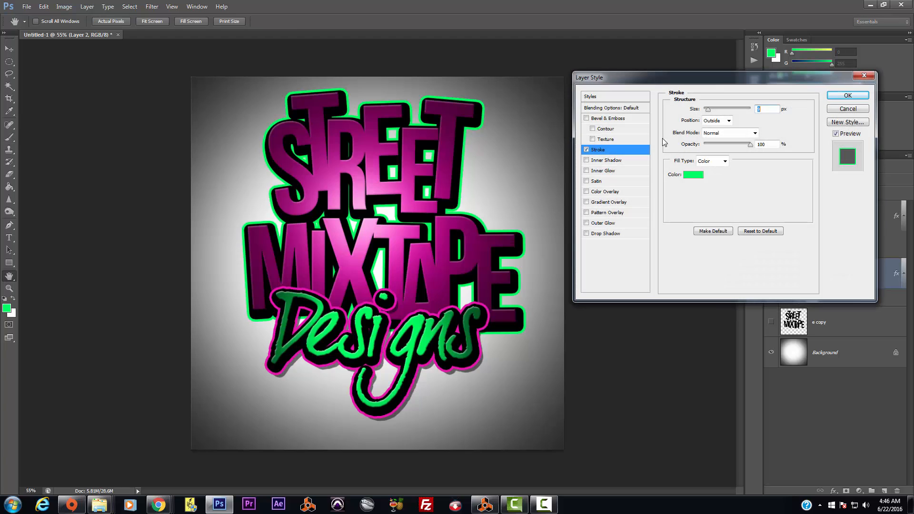
{"action": "left_click", "coordinate": [601, 234]}
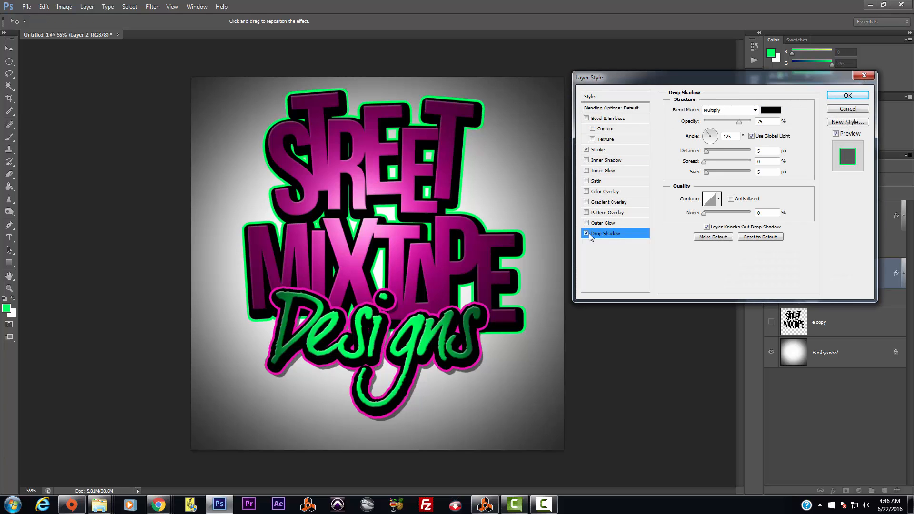
{"action": "left_click", "coordinate": [743, 110]}
{"action": "left_click", "coordinate": [723, 110]}
{"action": "left_click", "coordinate": [750, 122]}
{"action": "left_click_drag", "start_coordinate": [716, 156], "coordinate": [755, 167]}
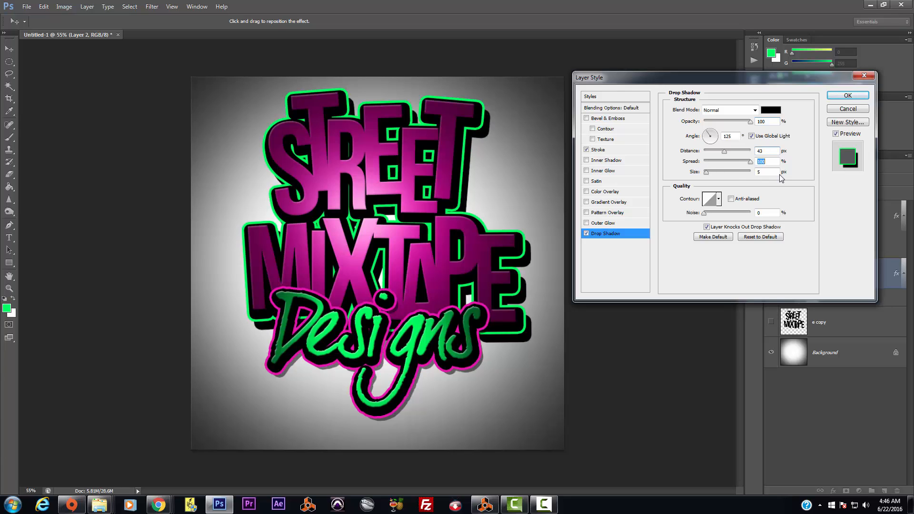
{"action": "left_click", "coordinate": [707, 172]}
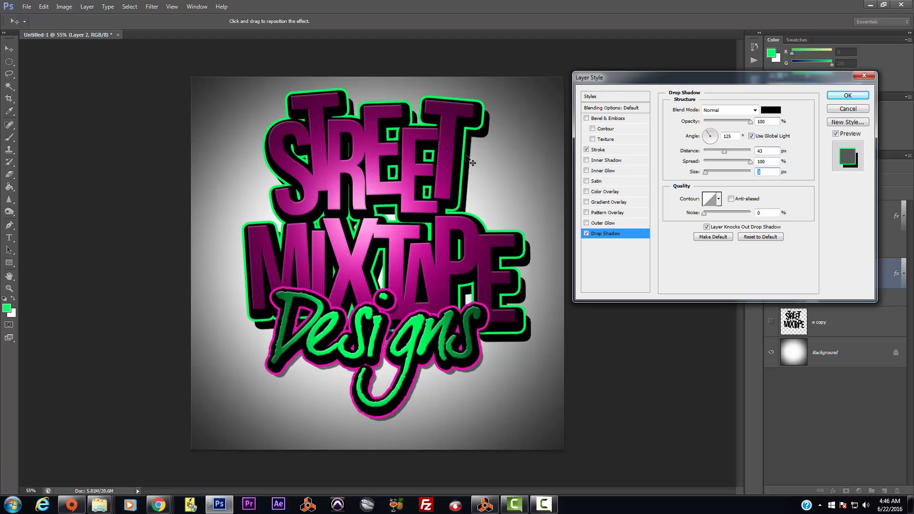
Step: Place the shadow at 27 px distance, colour it grey #7c7c7c, and apply it
{"action": "left_click_drag", "start_coordinate": [471, 163], "coordinate": [469, 157]}
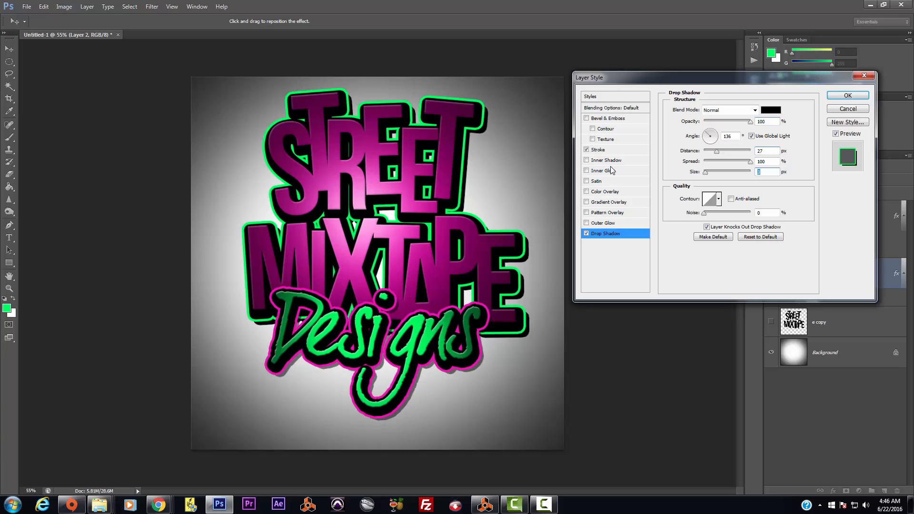
{"action": "left_click", "coordinate": [771, 110]}
{"action": "left_click_drag", "start_coordinate": [560, 173], "coordinate": [492, 172]}
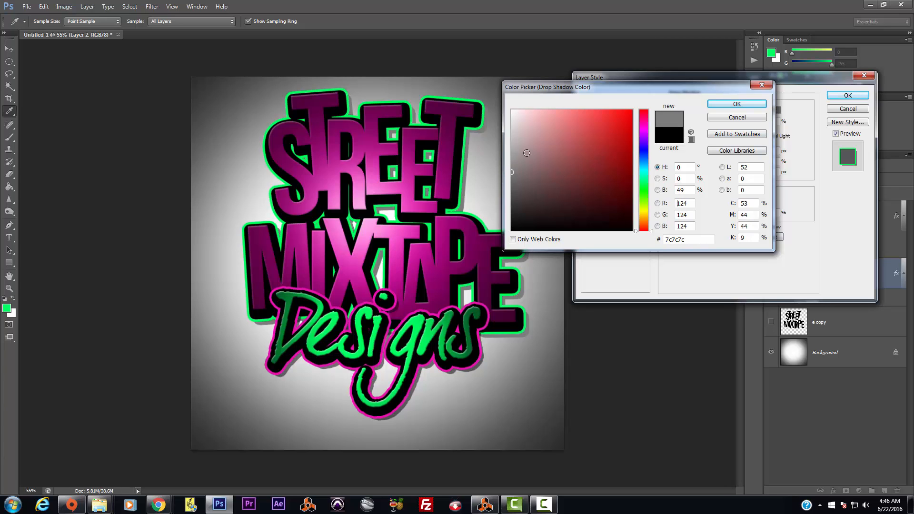
{"action": "left_click", "coordinate": [737, 104]}
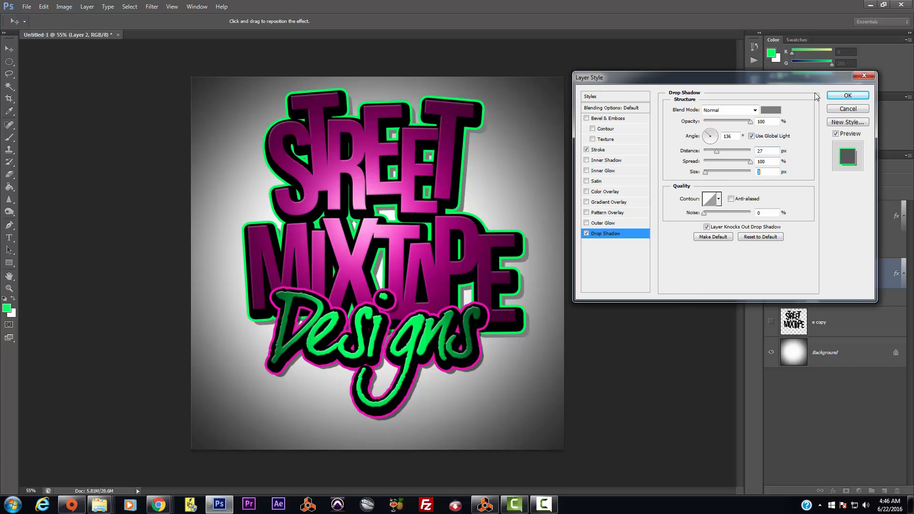
{"action": "left_click", "coordinate": [836, 97]}
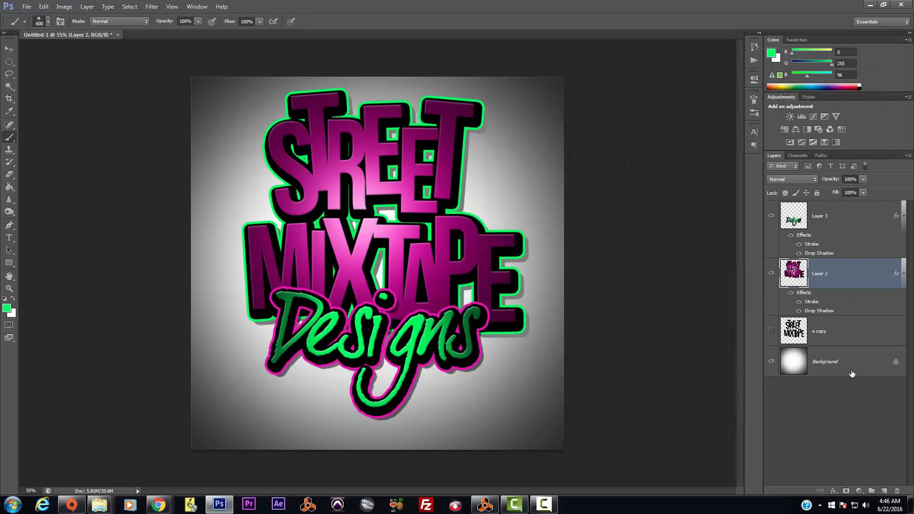
Step: Move the Designs script slightly down on the canvas
{"action": "left_click", "coordinate": [9, 48]}
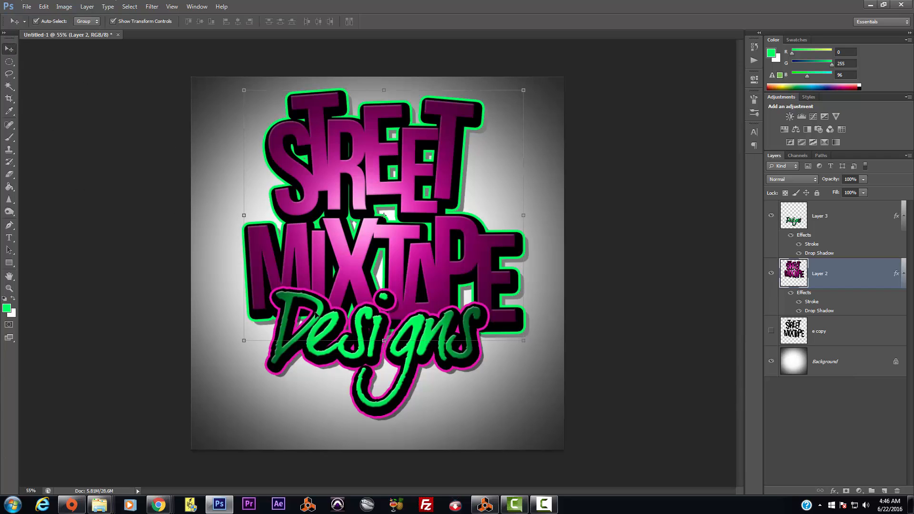
{"action": "left_click", "coordinate": [457, 352]}
{"action": "left_click_drag", "start_coordinate": [441, 343], "coordinate": [438, 351]}
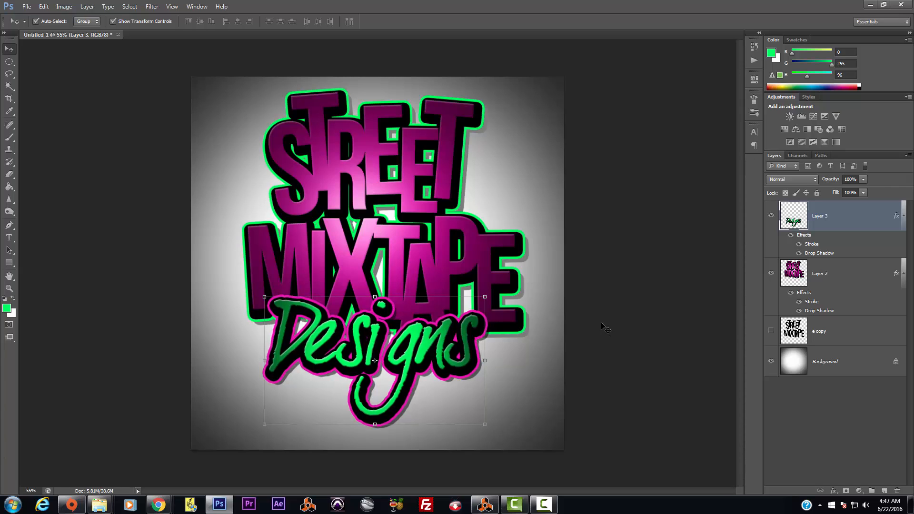
Step: Add the word 'text' beneath Designs at its lower right, then create an empty Layer 4
{"action": "left_click", "coordinate": [5, 242]}
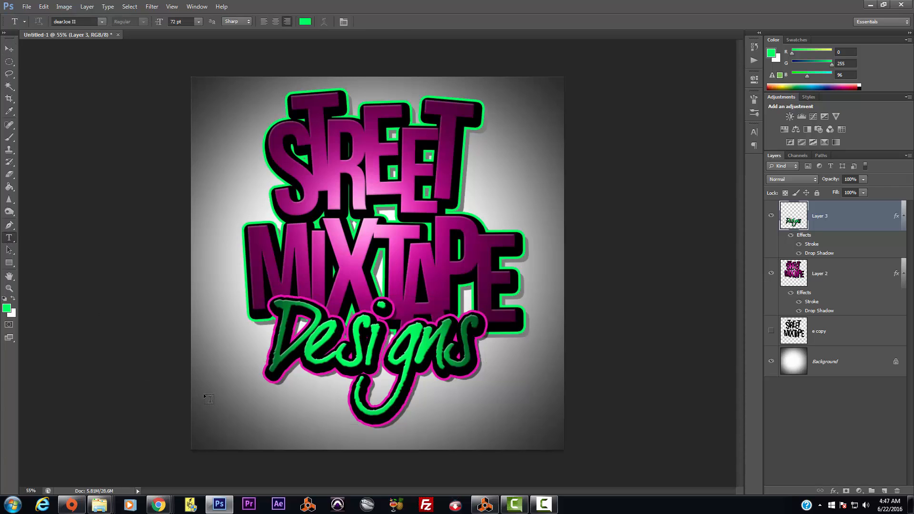
{"action": "left_click", "coordinate": [226, 401]}
{"action": "type", "text": "text"}
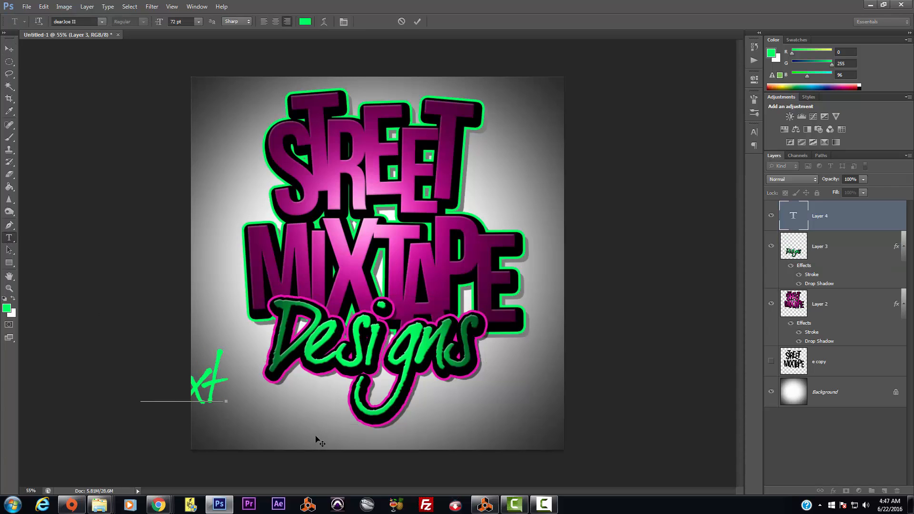
{"action": "left_click", "coordinate": [9, 49]}
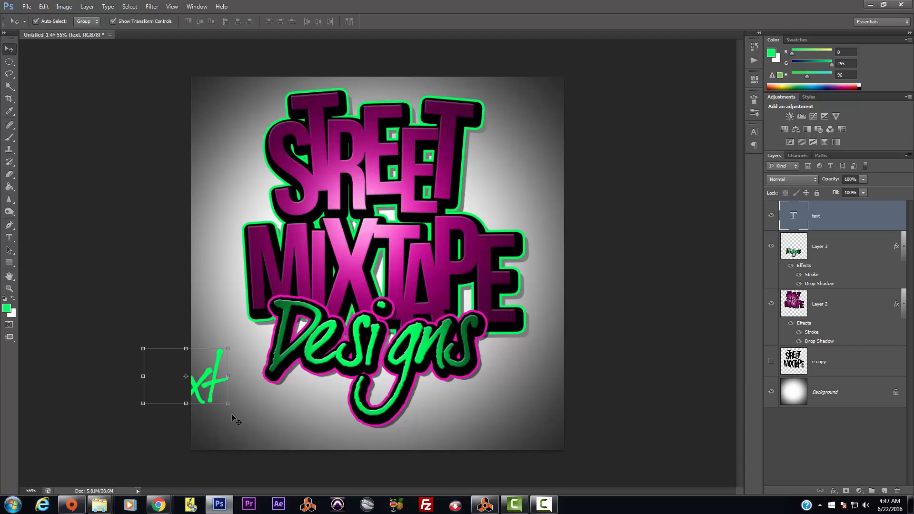
{"action": "left_click_drag", "start_coordinate": [211, 385], "coordinate": [518, 397]}
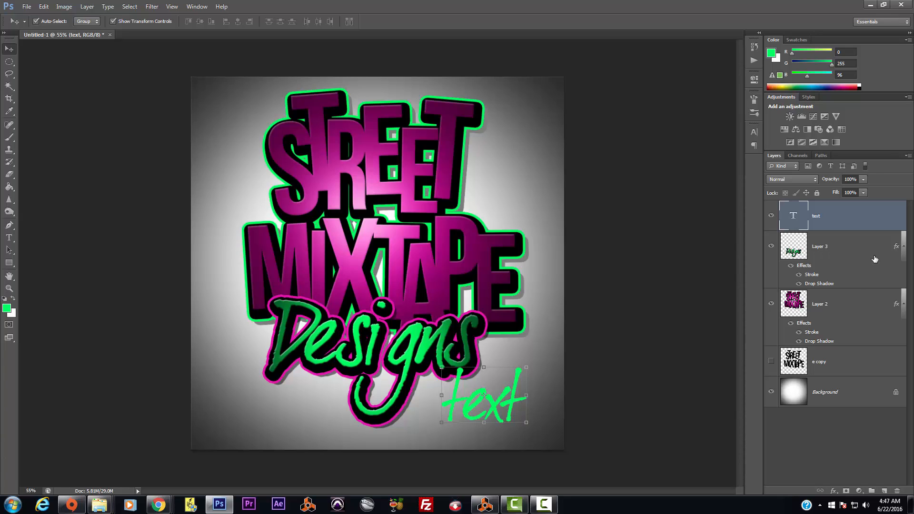
{"action": "left_click", "coordinate": [884, 490]}
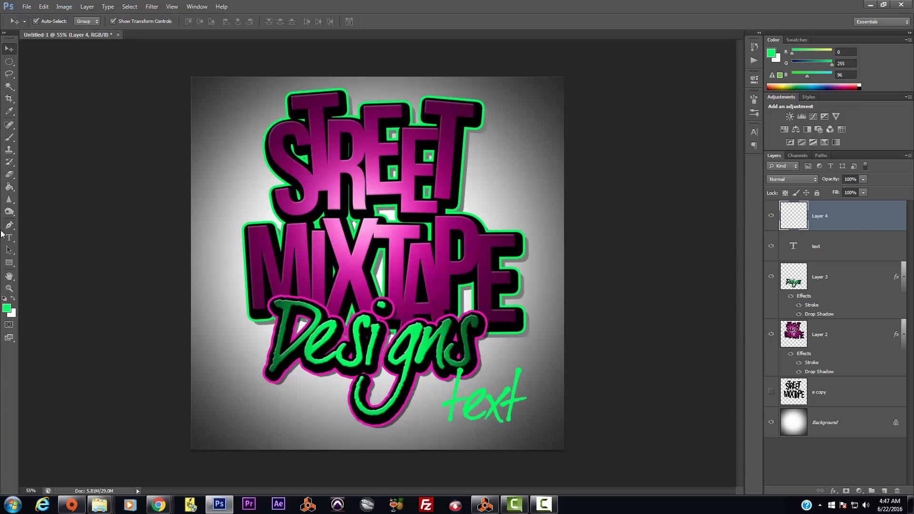
Step: Keep green as the foreground colour and choose a soft round brush at 400 px
{"action": "left_click", "coordinate": [7, 309]}
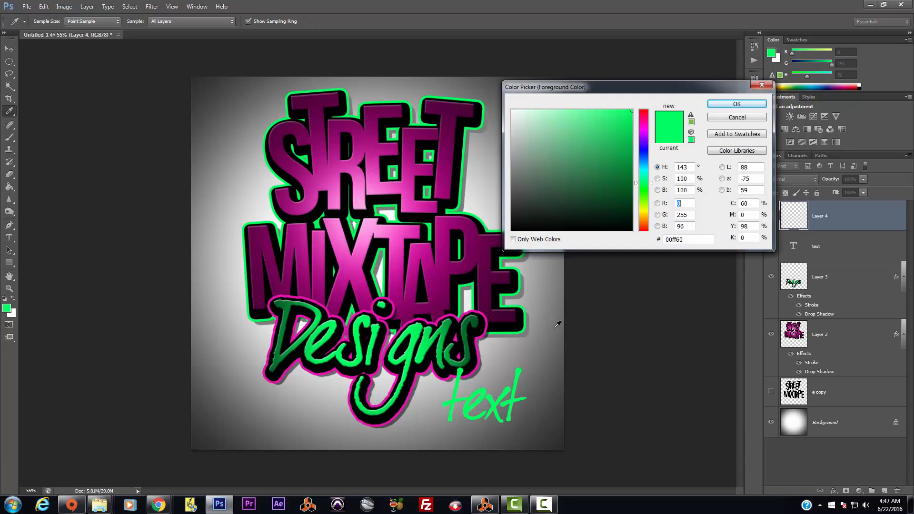
{"action": "left_click", "coordinate": [713, 106]}
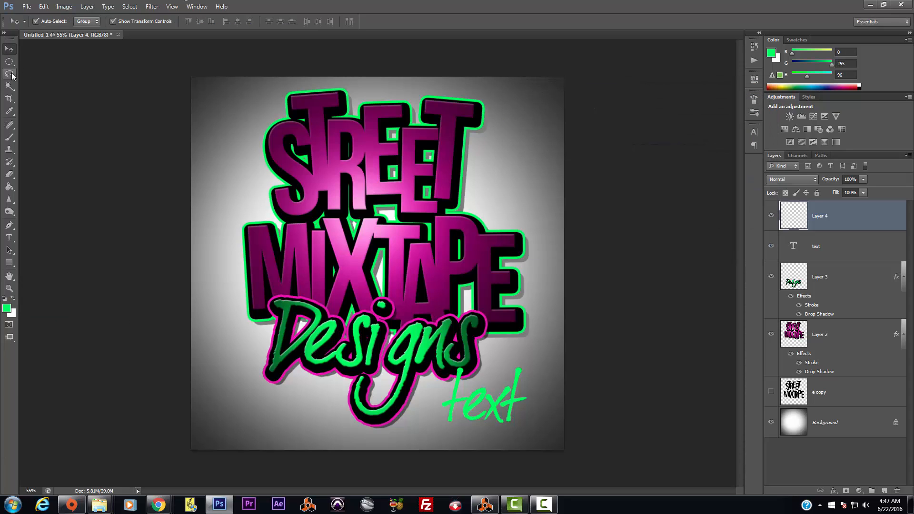
{"action": "left_click", "coordinate": [9, 138]}
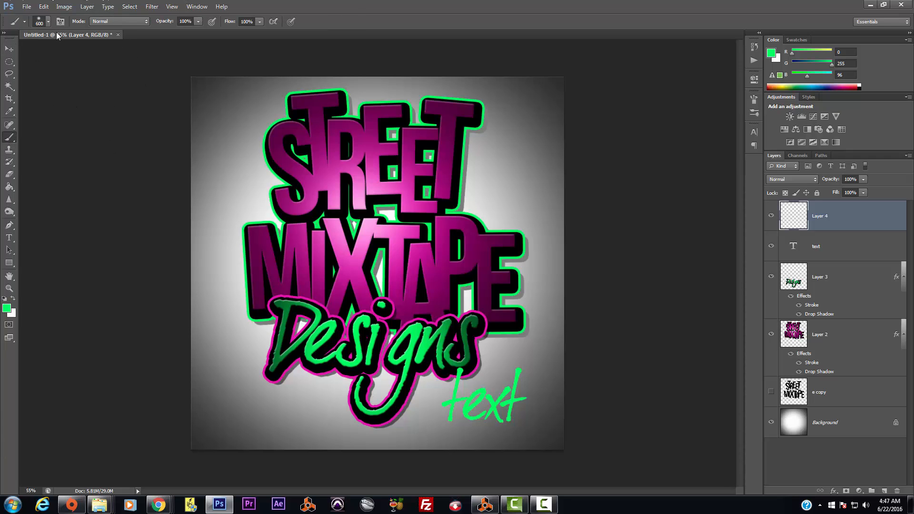
{"action": "left_click", "coordinate": [48, 21]}
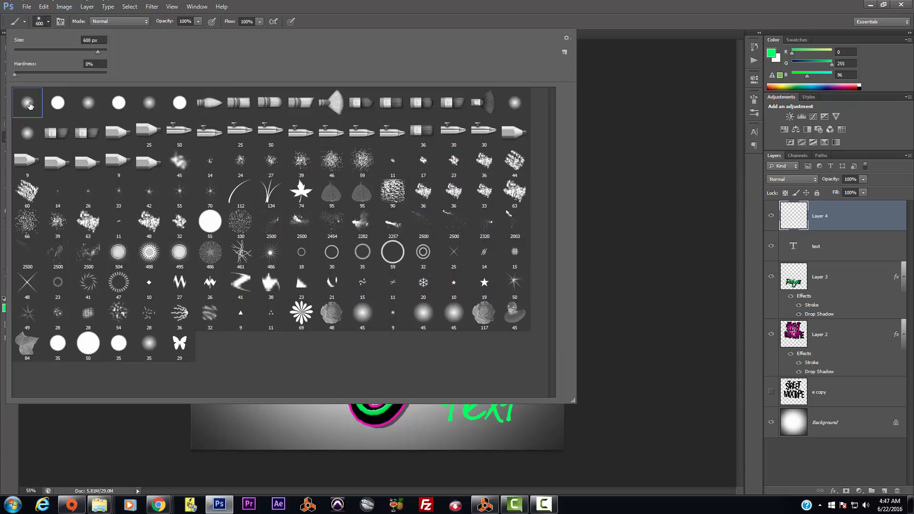
{"action": "double_click", "coordinate": [29, 105]}
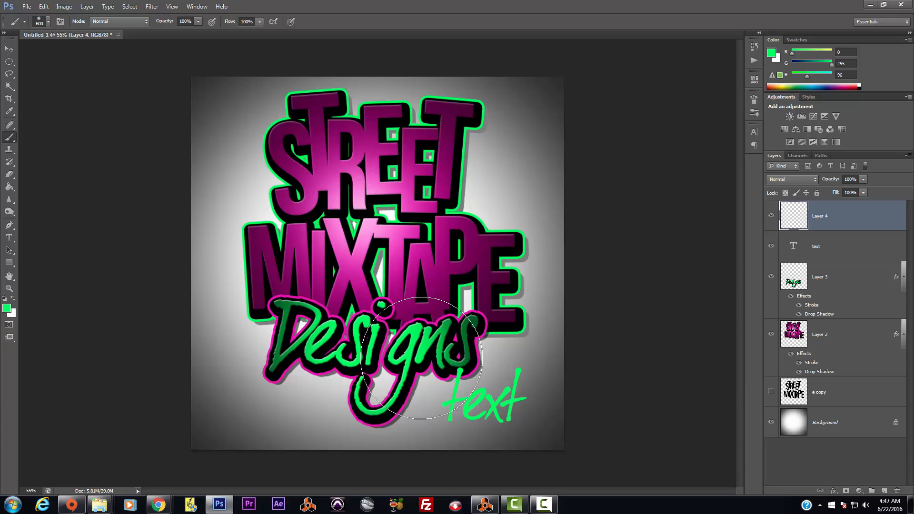
{"action": "key", "text": "bracketleft"}
{"action": "key", "text": "bracketleft"}
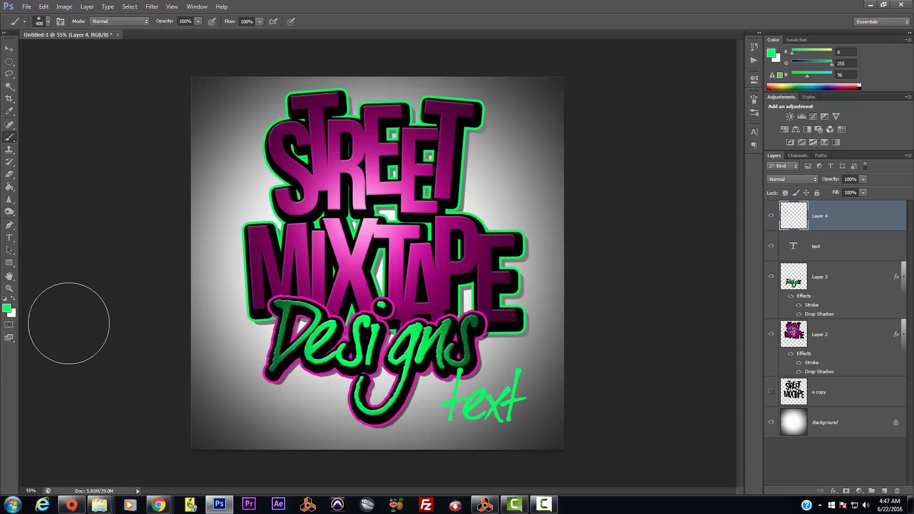
Step: Set Layer 4 to Linear Light, dab green over Designs, then switch it to Linear Dodge (Add)
{"action": "left_click", "coordinate": [815, 179]}
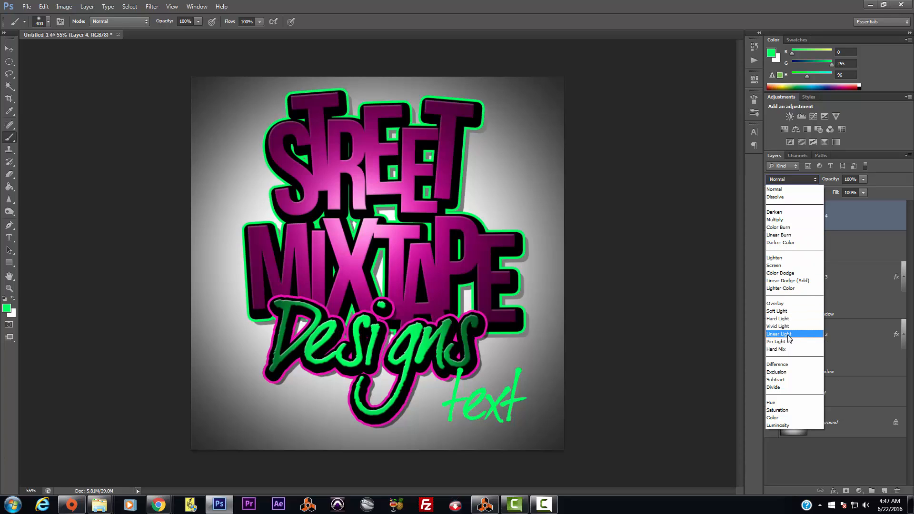
{"action": "left_click", "coordinate": [789, 335]}
{"action": "left_click", "coordinate": [421, 348]}
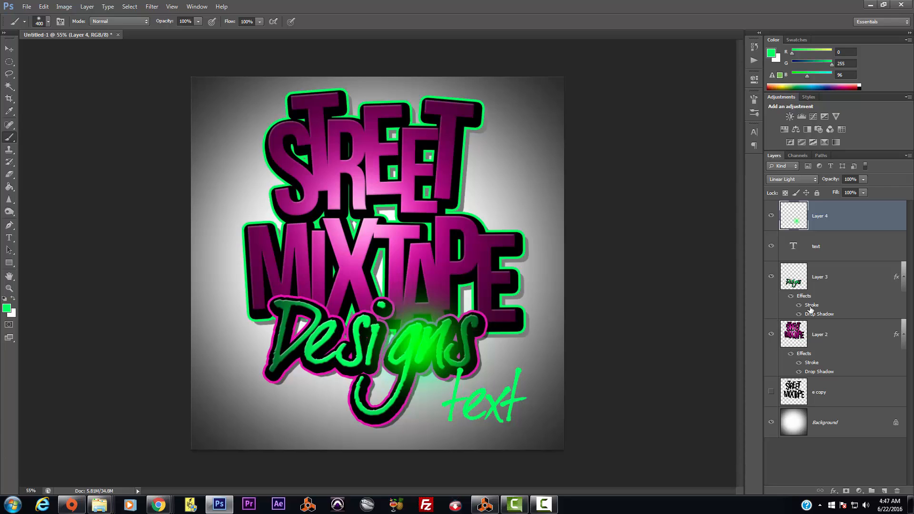
{"action": "left_click", "coordinate": [813, 182]}
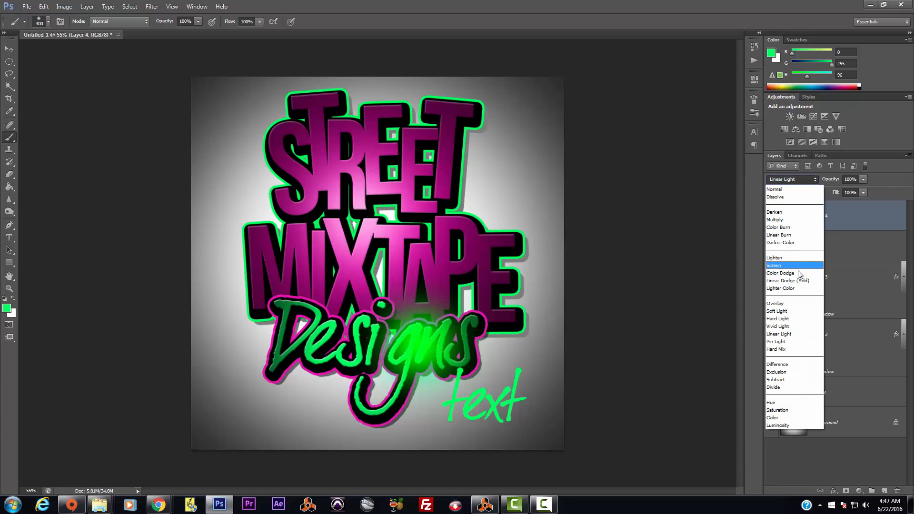
{"action": "left_click", "coordinate": [799, 278]}
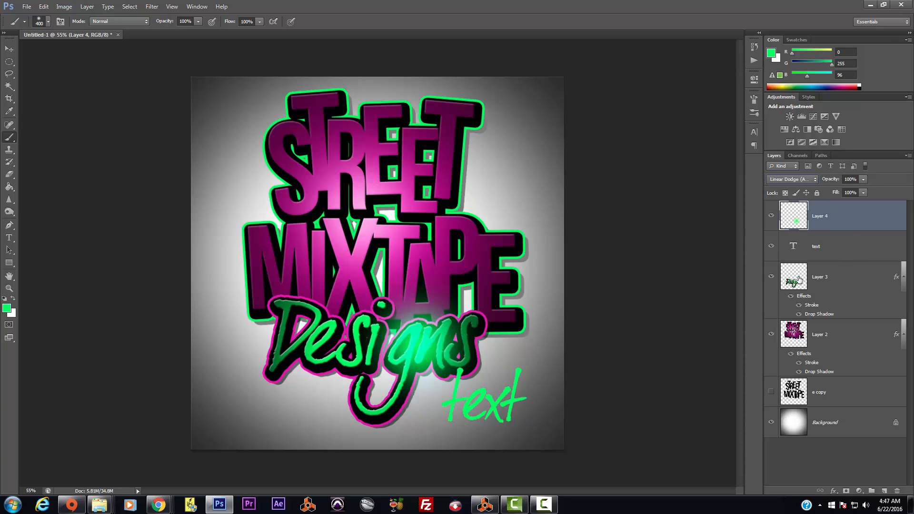
Step: Step back twice to restore Linear Light, then try a darker green dab and undo it
{"action": "left_click", "coordinate": [44, 8]}
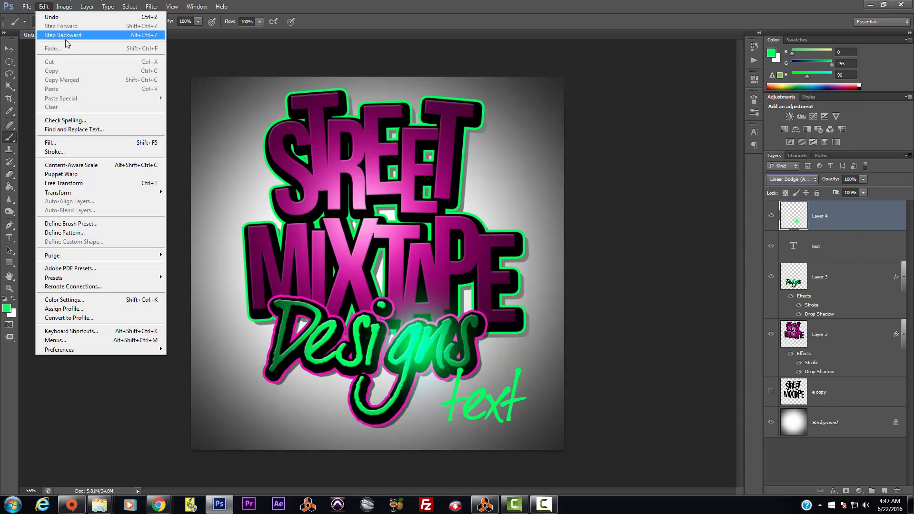
{"action": "left_click", "coordinate": [65, 37]}
{"action": "left_click", "coordinate": [43, 6]}
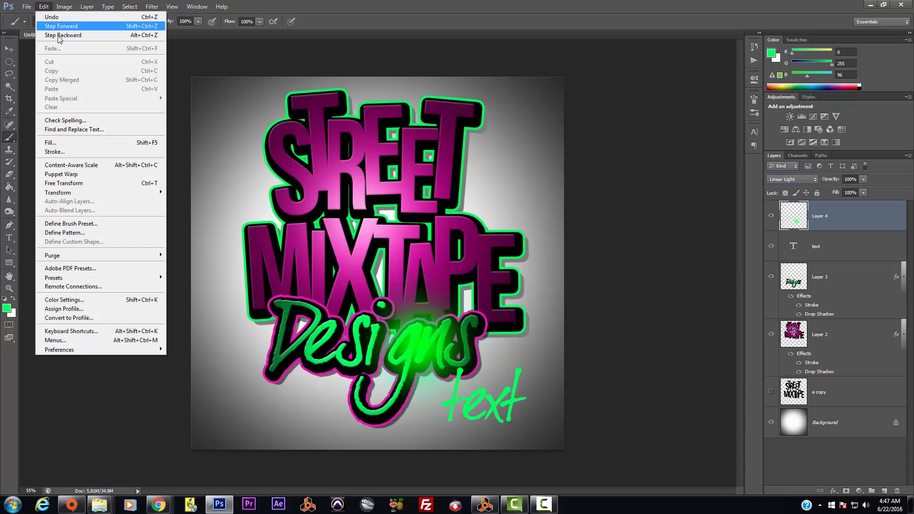
{"action": "left_click", "coordinate": [62, 36]}
{"action": "left_click", "coordinate": [7, 308]}
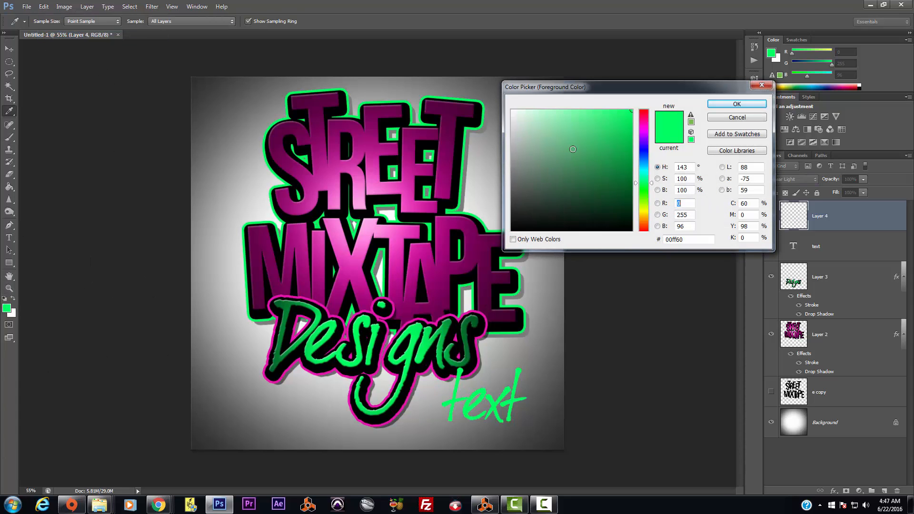
{"action": "left_click", "coordinate": [618, 157]}
{"action": "left_click", "coordinate": [741, 106]}
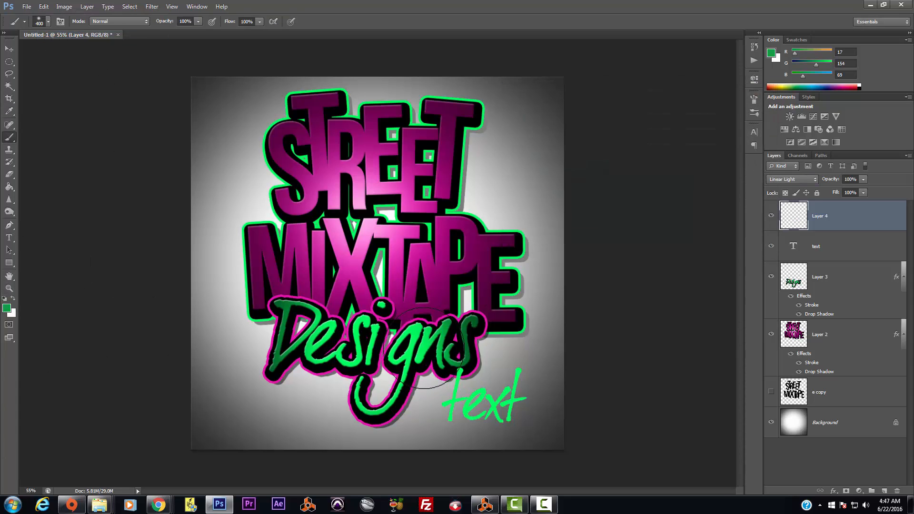
{"action": "left_click", "coordinate": [425, 346]}
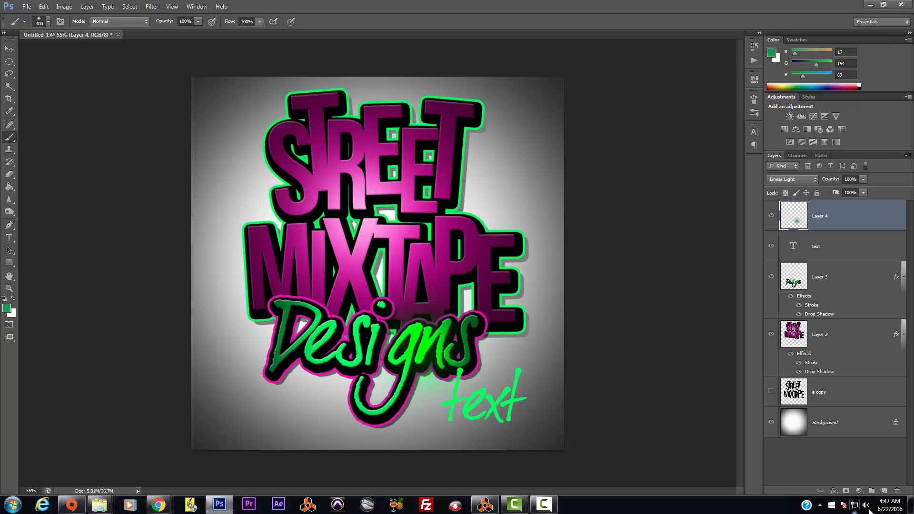
{"action": "left_click", "coordinate": [43, 6]}
{"action": "left_click", "coordinate": [61, 35]}
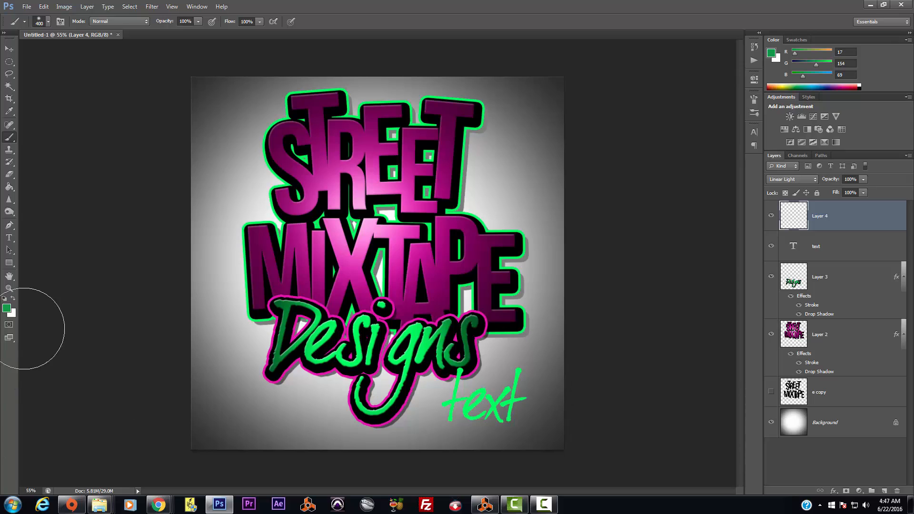
Step: Paint bright green (0dcf56) glow dabs over the lower middle and left of Designs
{"action": "left_click", "coordinate": [7, 308]}
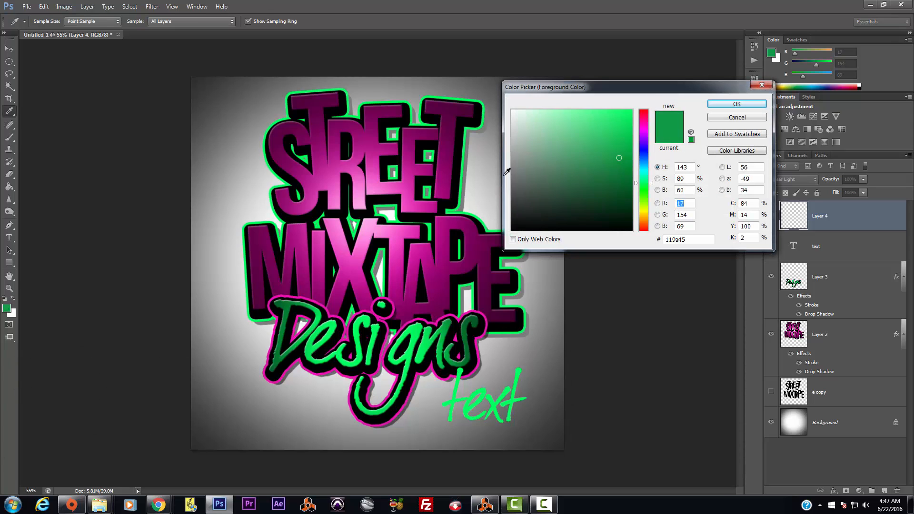
{"action": "left_click", "coordinate": [625, 133]}
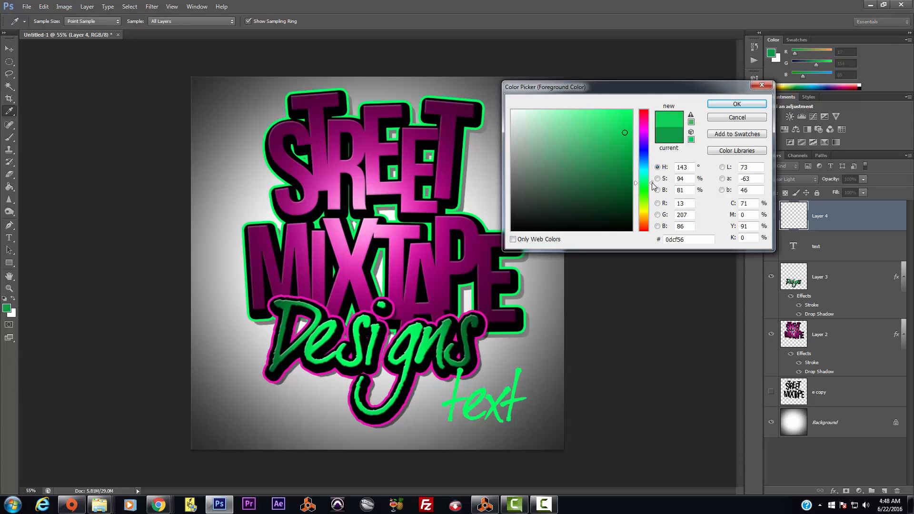
{"action": "left_click", "coordinate": [715, 103]}
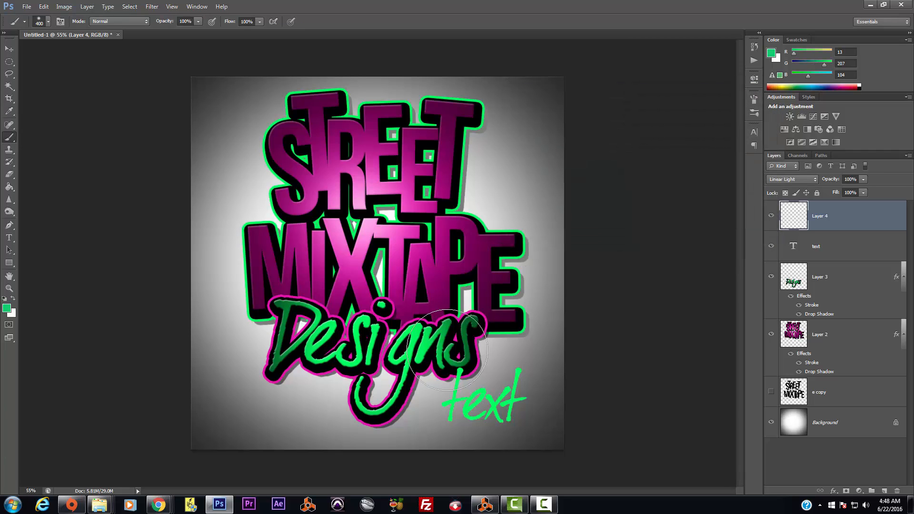
{"action": "left_click", "coordinate": [412, 363]}
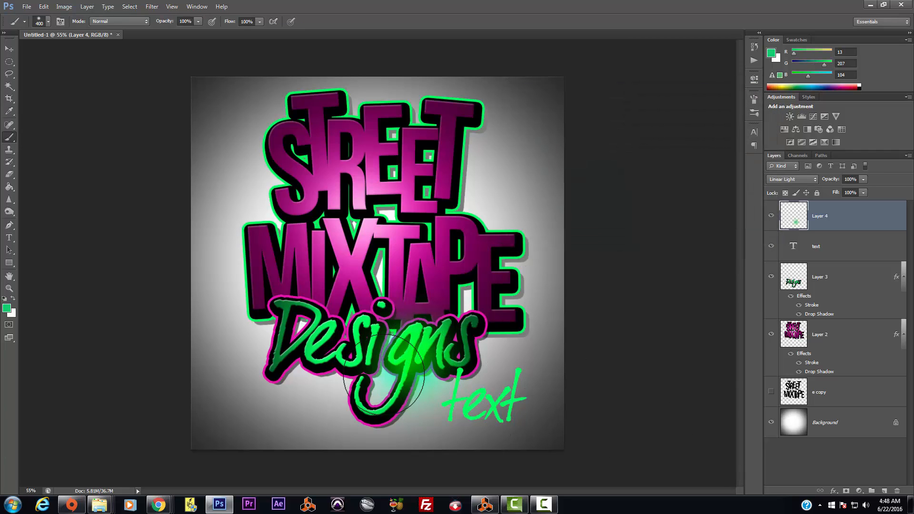
{"action": "left_click", "coordinate": [329, 345]}
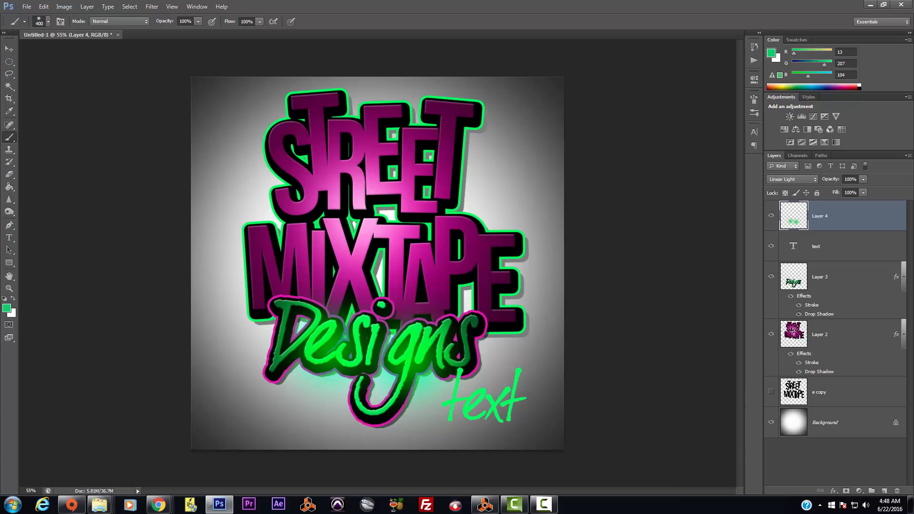
Step: Create Layer 5 in Linear Dodge (Add) with magenta #d622a4 as the foreground colour
{"action": "left_click", "coordinate": [885, 491]}
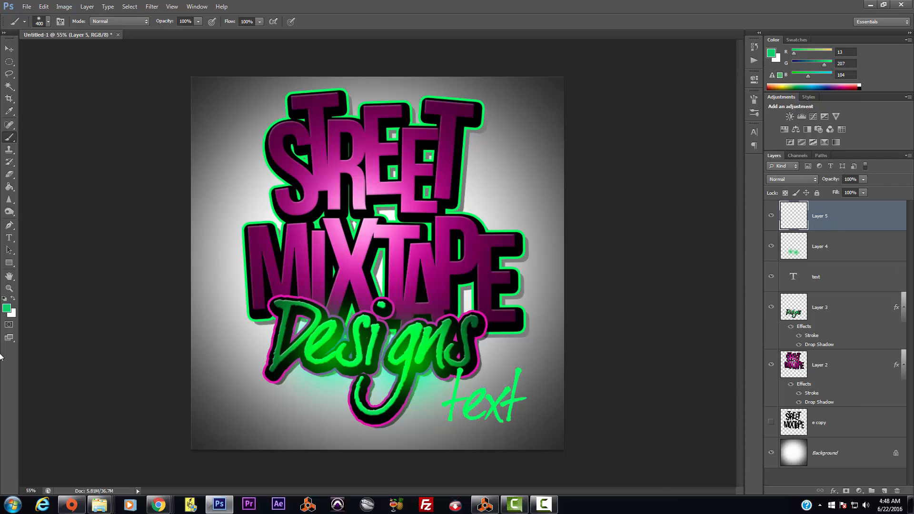
{"action": "left_click", "coordinate": [6, 308]}
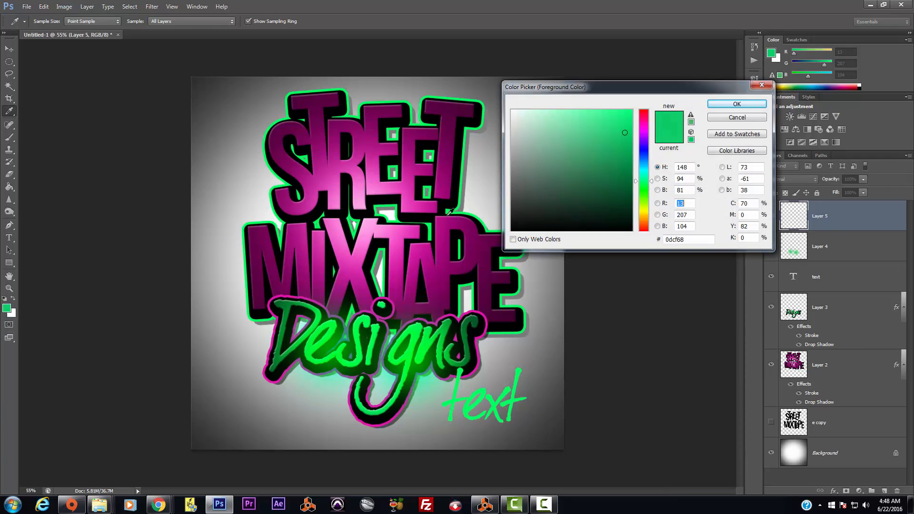
{"action": "left_click", "coordinate": [374, 187]}
{"action": "left_click", "coordinate": [614, 129]}
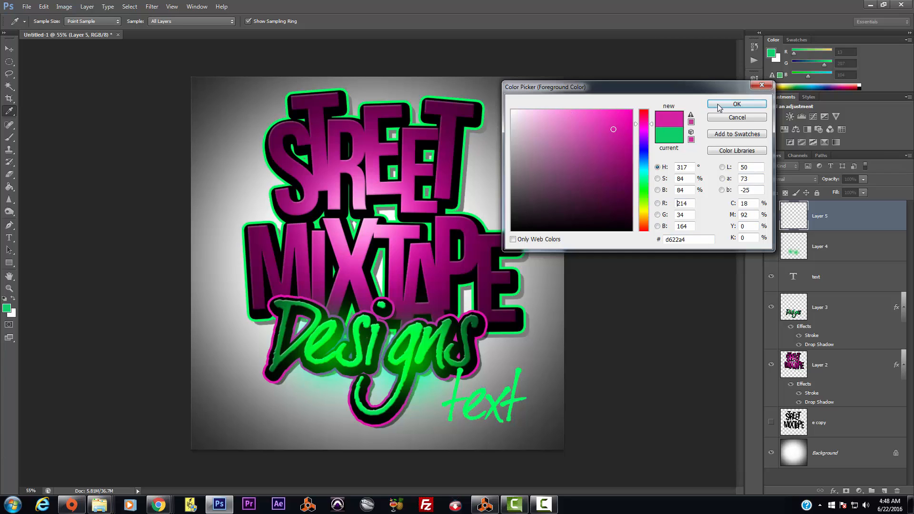
{"action": "left_click", "coordinate": [737, 104]}
{"action": "left_click", "coordinate": [815, 179]}
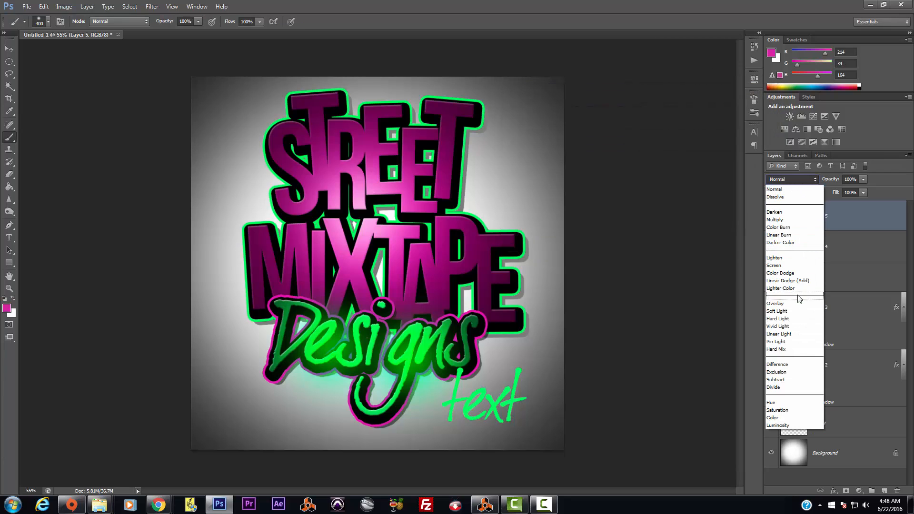
{"action": "left_click", "coordinate": [786, 281]}
Step: Brush a soft magenta glow over MIXTAPE's centre, enlarging the brush to 700 px
{"action": "left_click", "coordinate": [374, 244]}
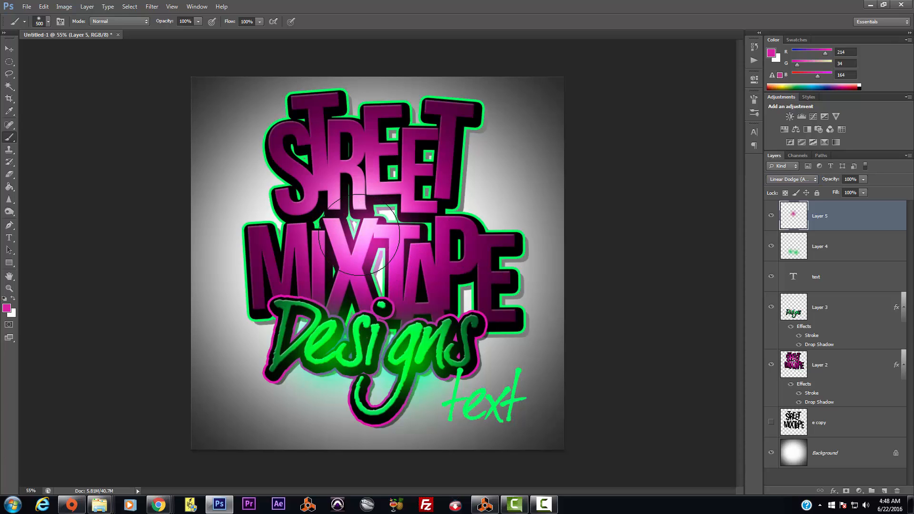
{"action": "key", "text": "bracketright"}
{"action": "key", "text": "bracketright"}
{"action": "left_click", "coordinate": [360, 238]}
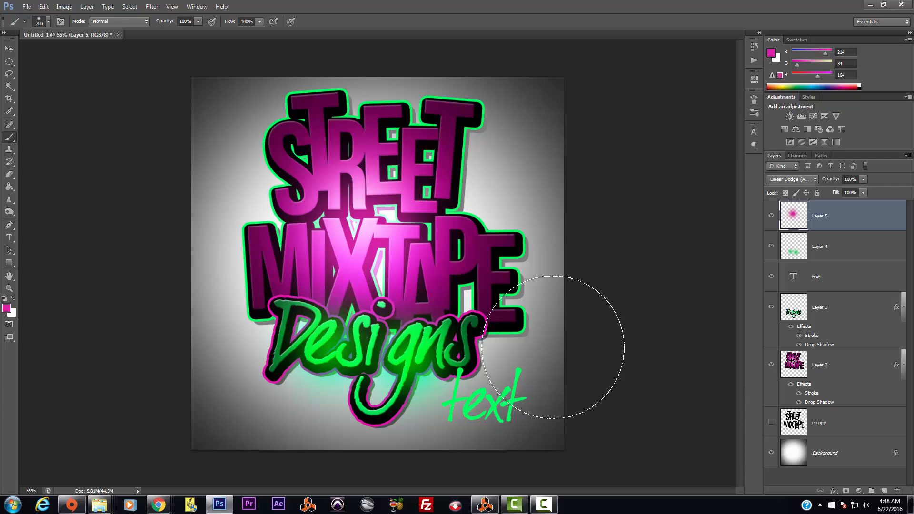
{"action": "left_click", "coordinate": [9, 49]}
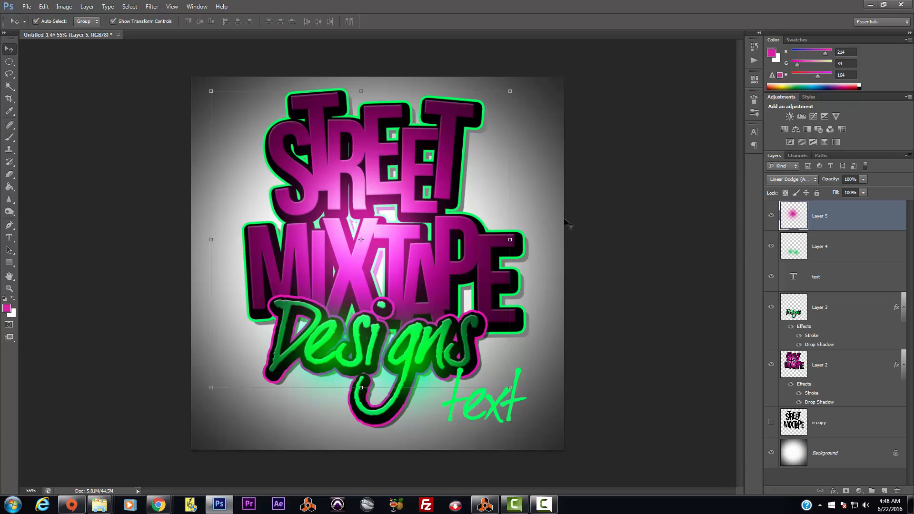
{"action": "scroll", "coordinate": [608, 205], "scroll_direction": "down", "scroll_amount": 3}
{"action": "scroll", "coordinate": [608, 204], "scroll_direction": "up", "scroll_amount": 5}
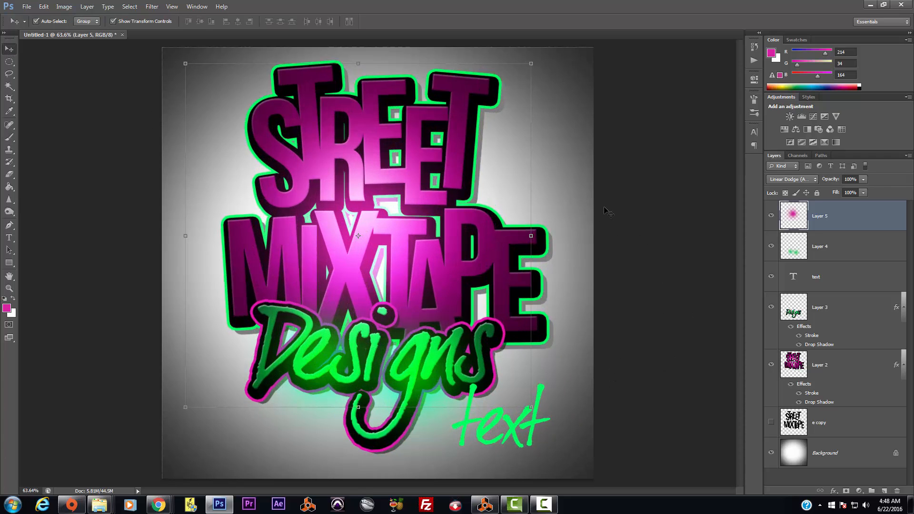
{"action": "scroll", "coordinate": [608, 212], "scroll_direction": "down", "scroll_amount": 1}
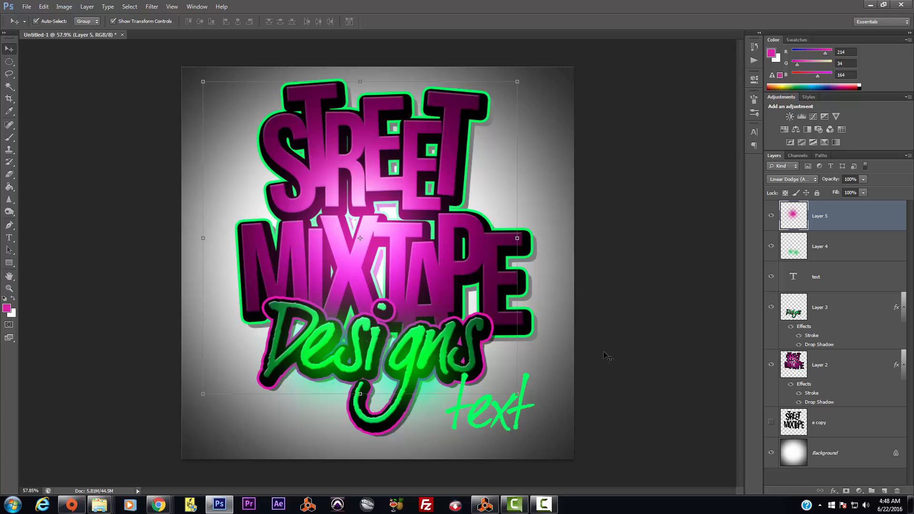
{"action": "left_click", "coordinate": [613, 277]}
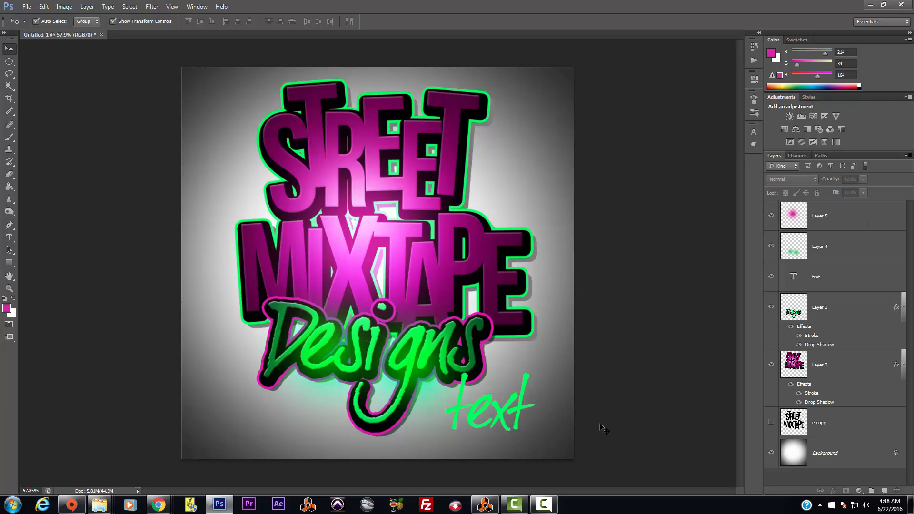